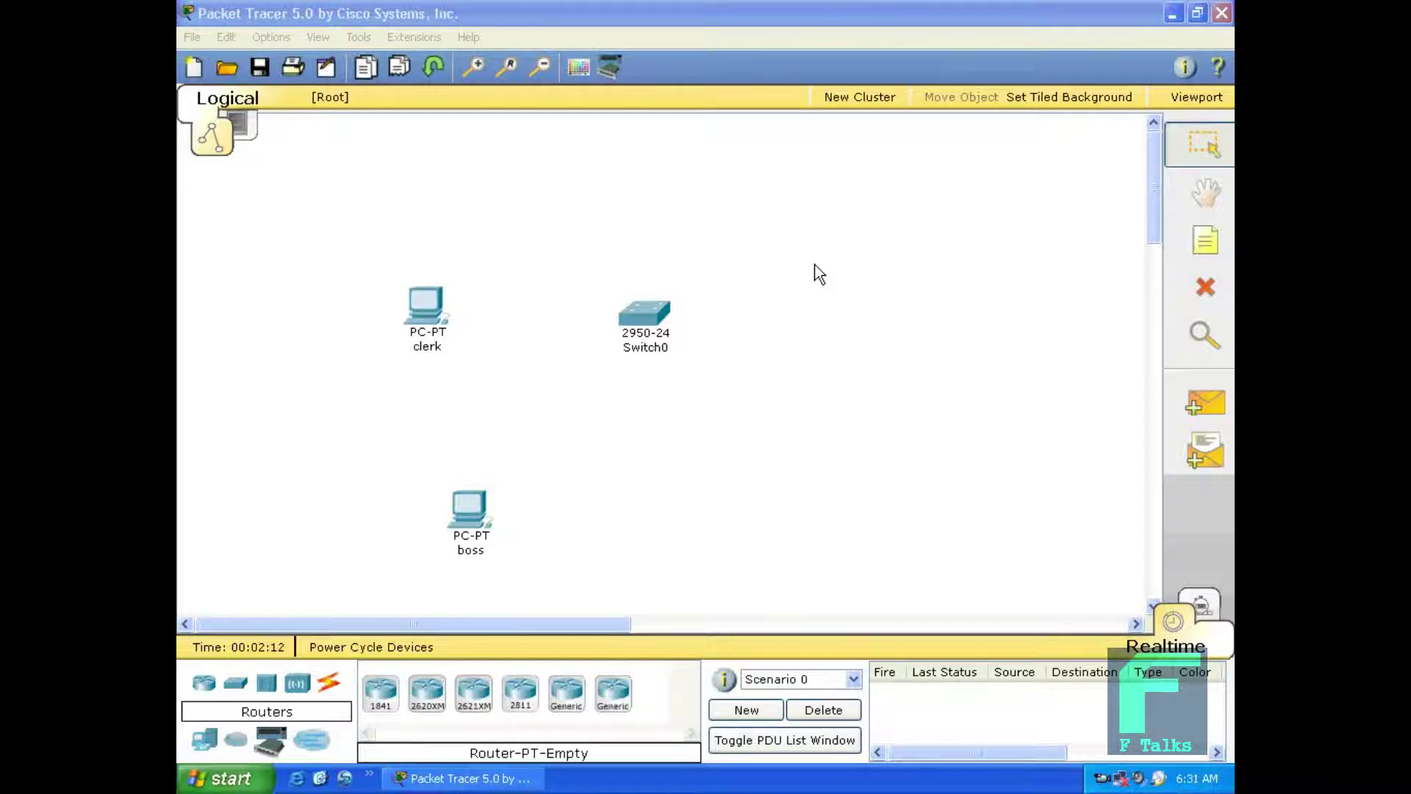
# Open the command line of Switch0 and enter privileged mode with the enable command
pyautogui.click(646, 310)
pyautogui.click(645, 311)
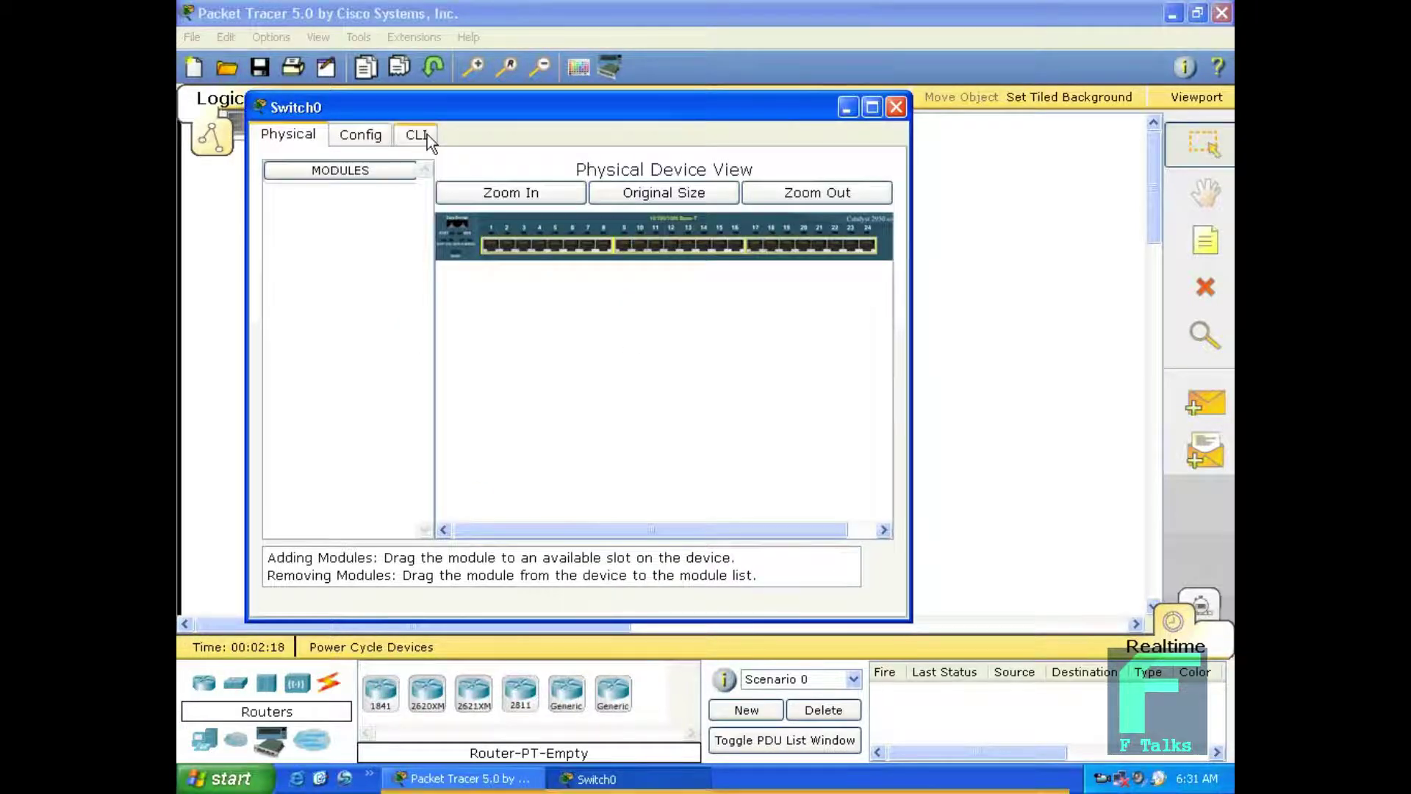
pyautogui.click(426, 134)
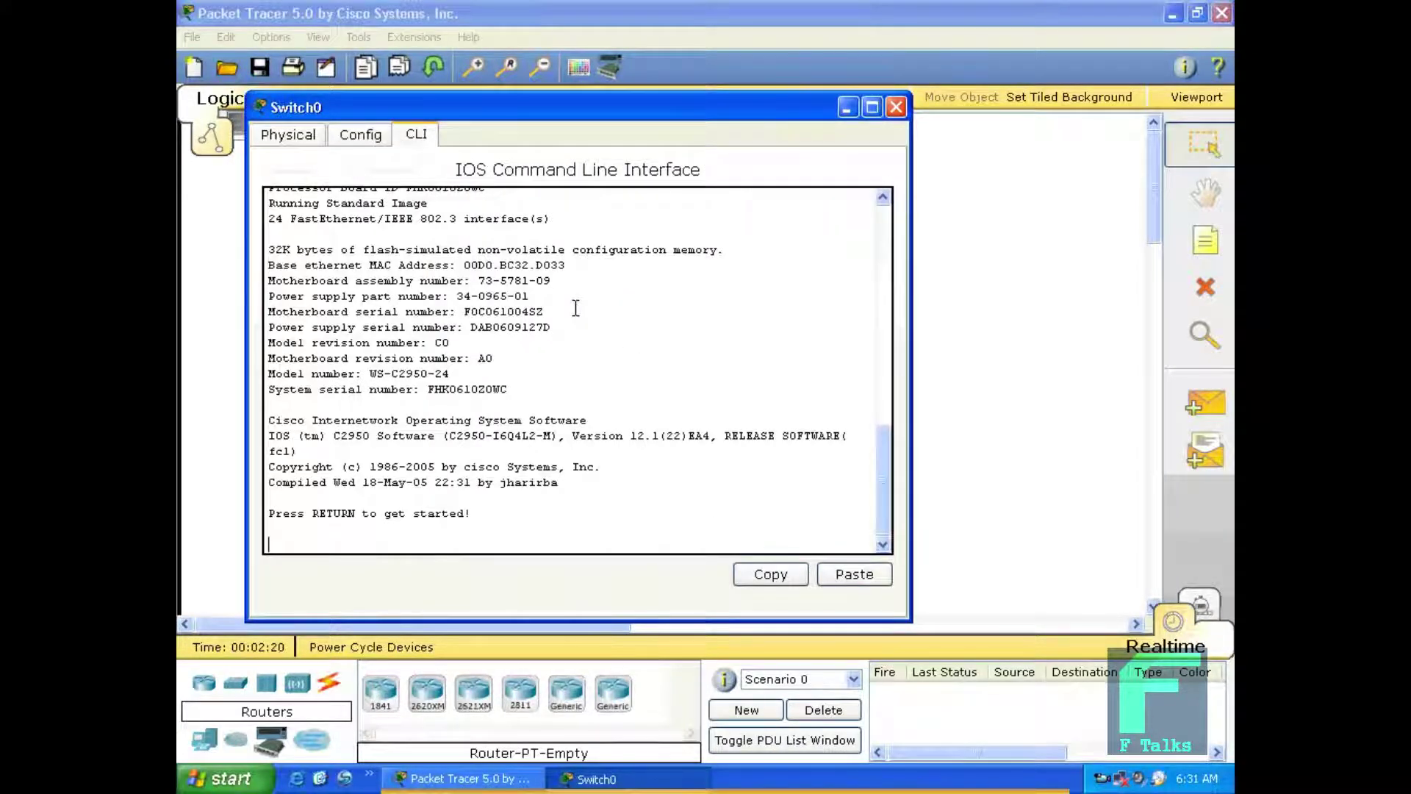
pyautogui.press('Return')
pyautogui.press('Return')
pyautogui.write('en')
pyautogui.press('Tab')
pyautogui.press('Return')
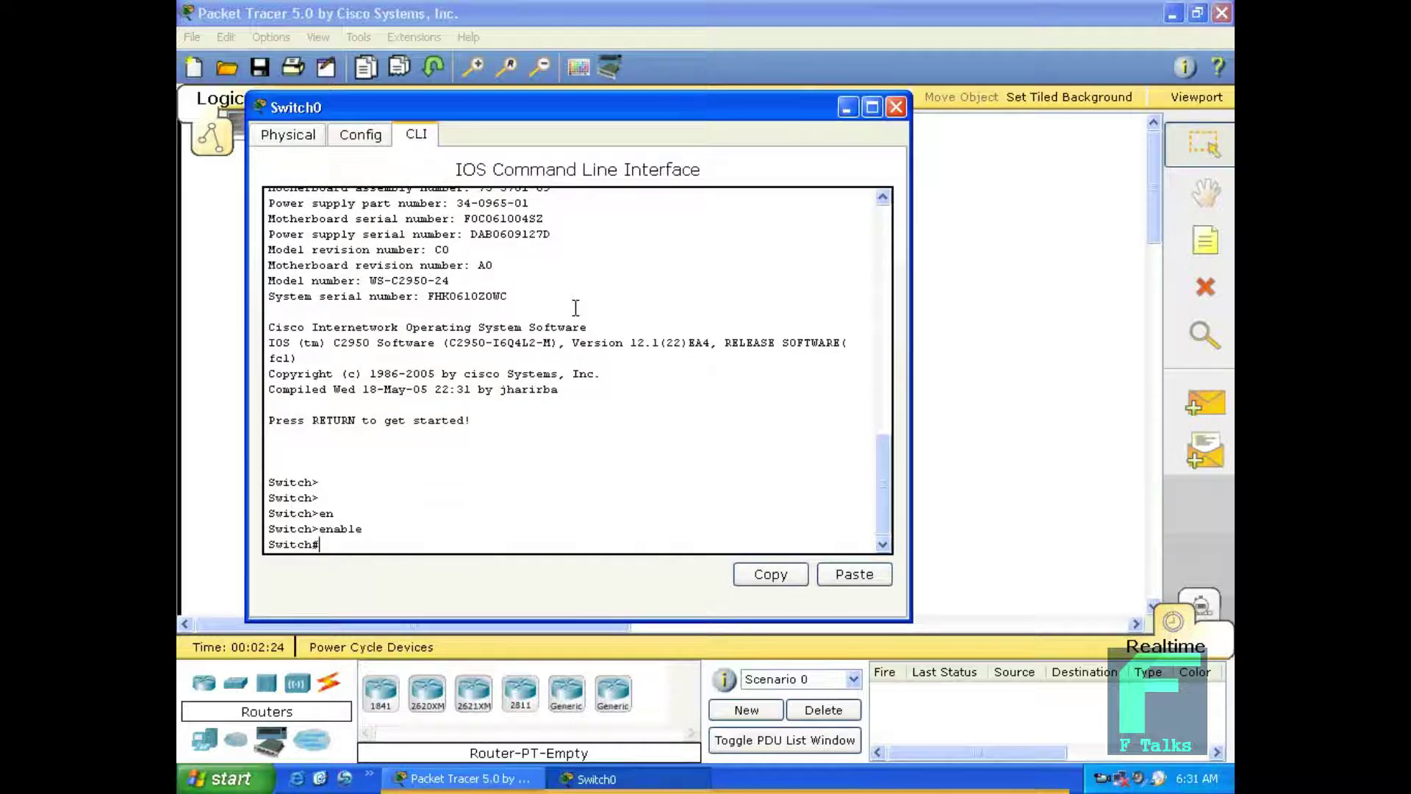
# Enter global configuration mode on the switch with configure terminal
pyautogui.write('con')
pyautogui.press('Tab')
pyautogui.write('f')
pyautogui.press('Tab')
pyautogui.write('ter')
pyautogui.press('Tab')
pyautogui.press('Return')
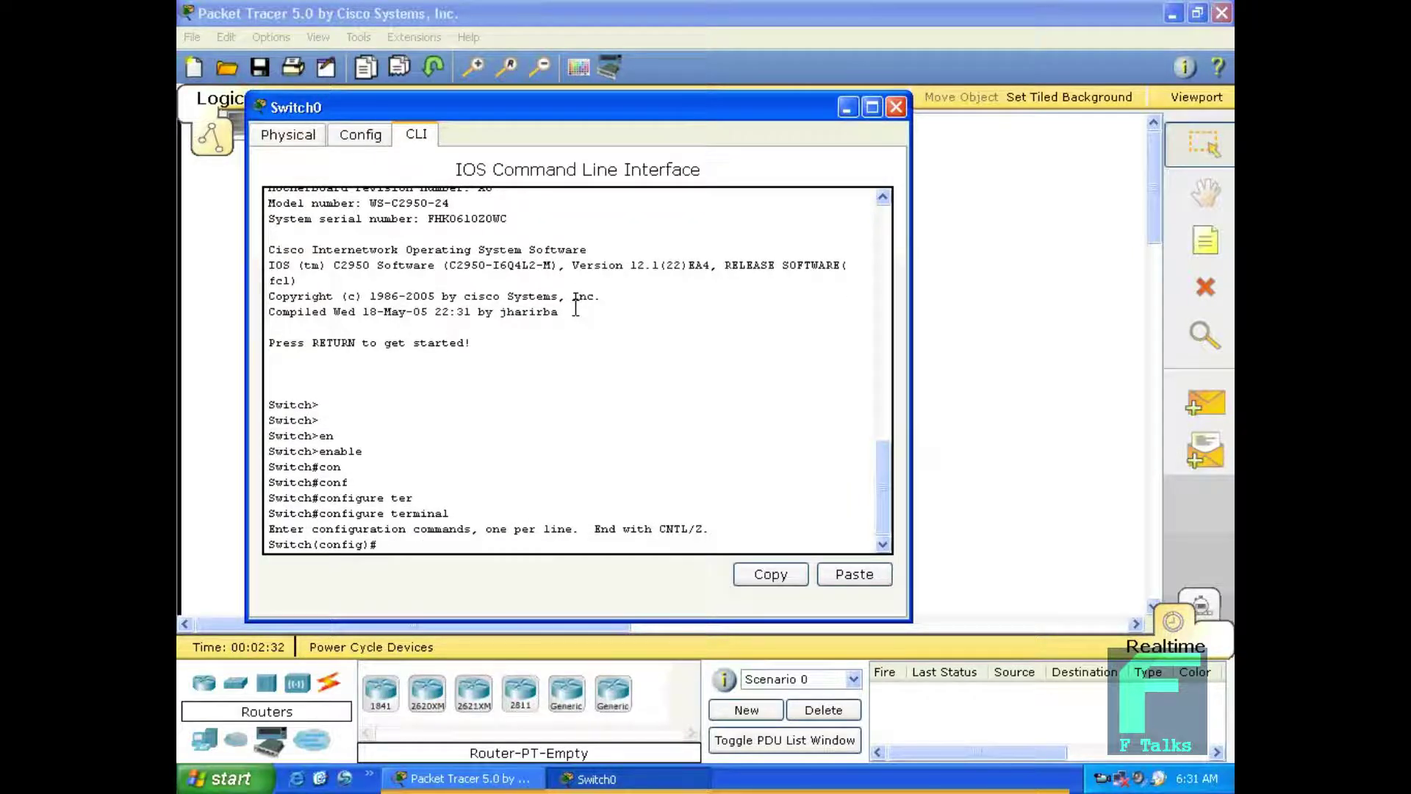
# Enter interface configuration mode for fastEthernet 0/1
pyautogui.write('inter')
pyautogui.press('Tab')
pyautogui.write('fa')
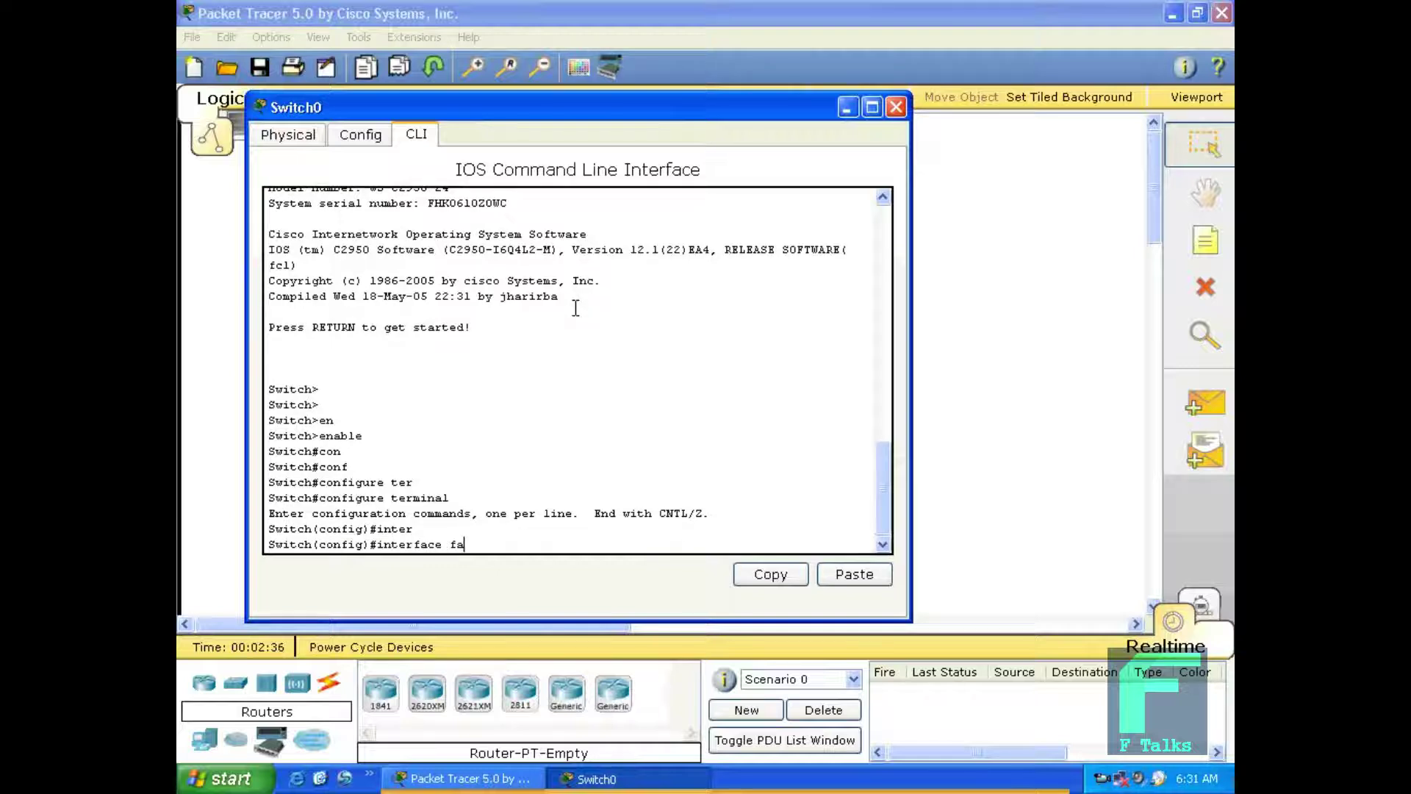
pyautogui.write('s')
pyautogui.press('Tab')
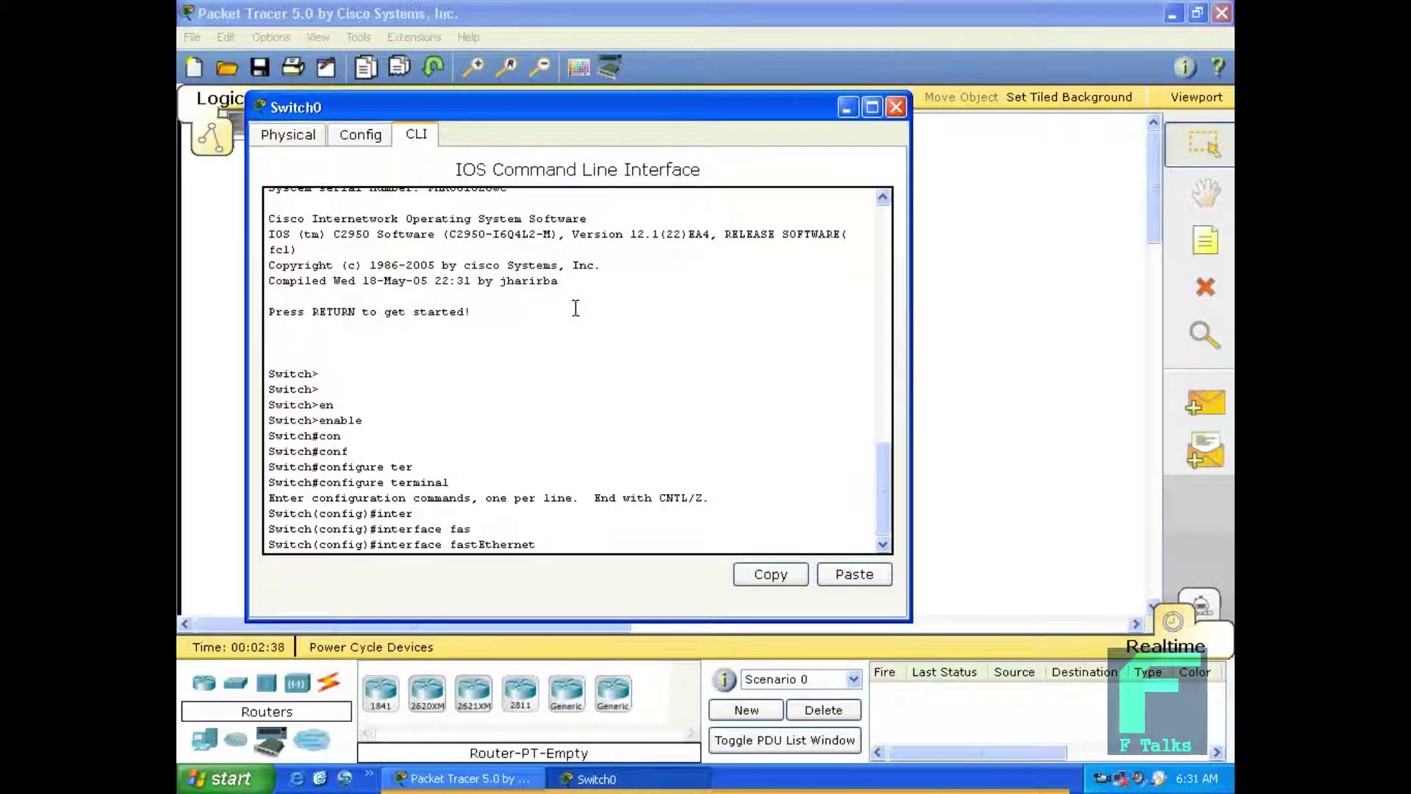
pyautogui.write('0/1')
pyautogui.press('Tab')
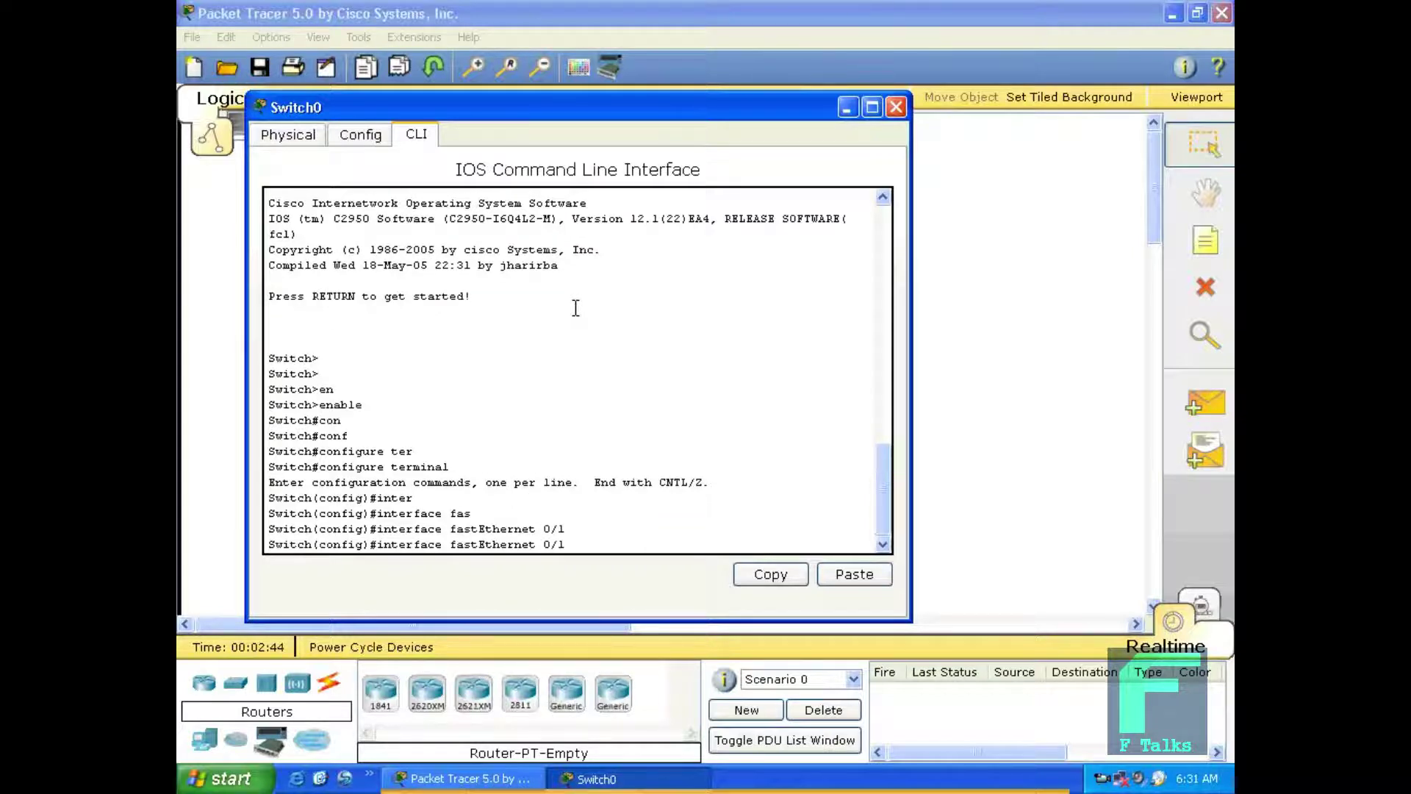
pyautogui.press('Return')
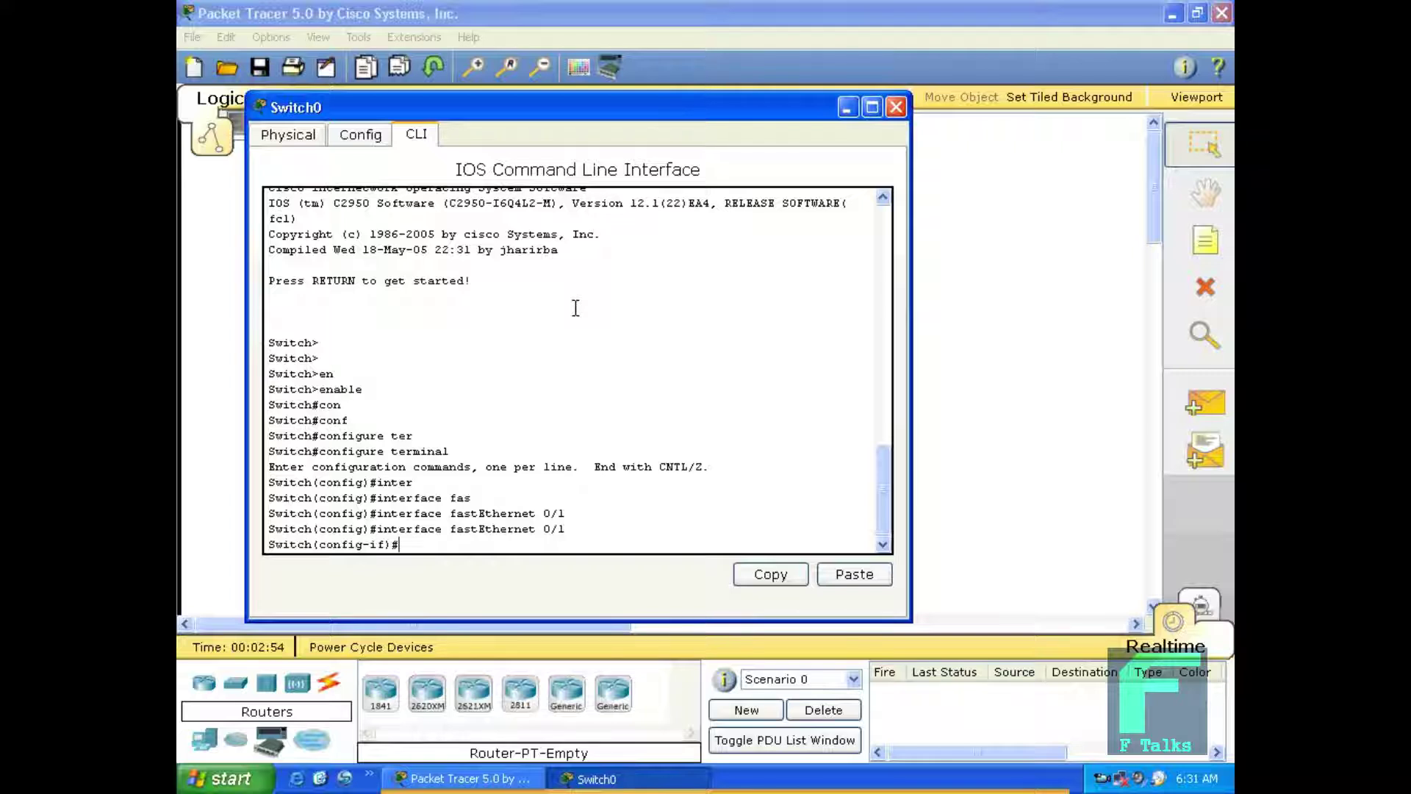
# Set the interface to access mode with switchport mode access
pyautogui.write('swit')
pyautogui.press('Tab')
pyautogui.write('mode')
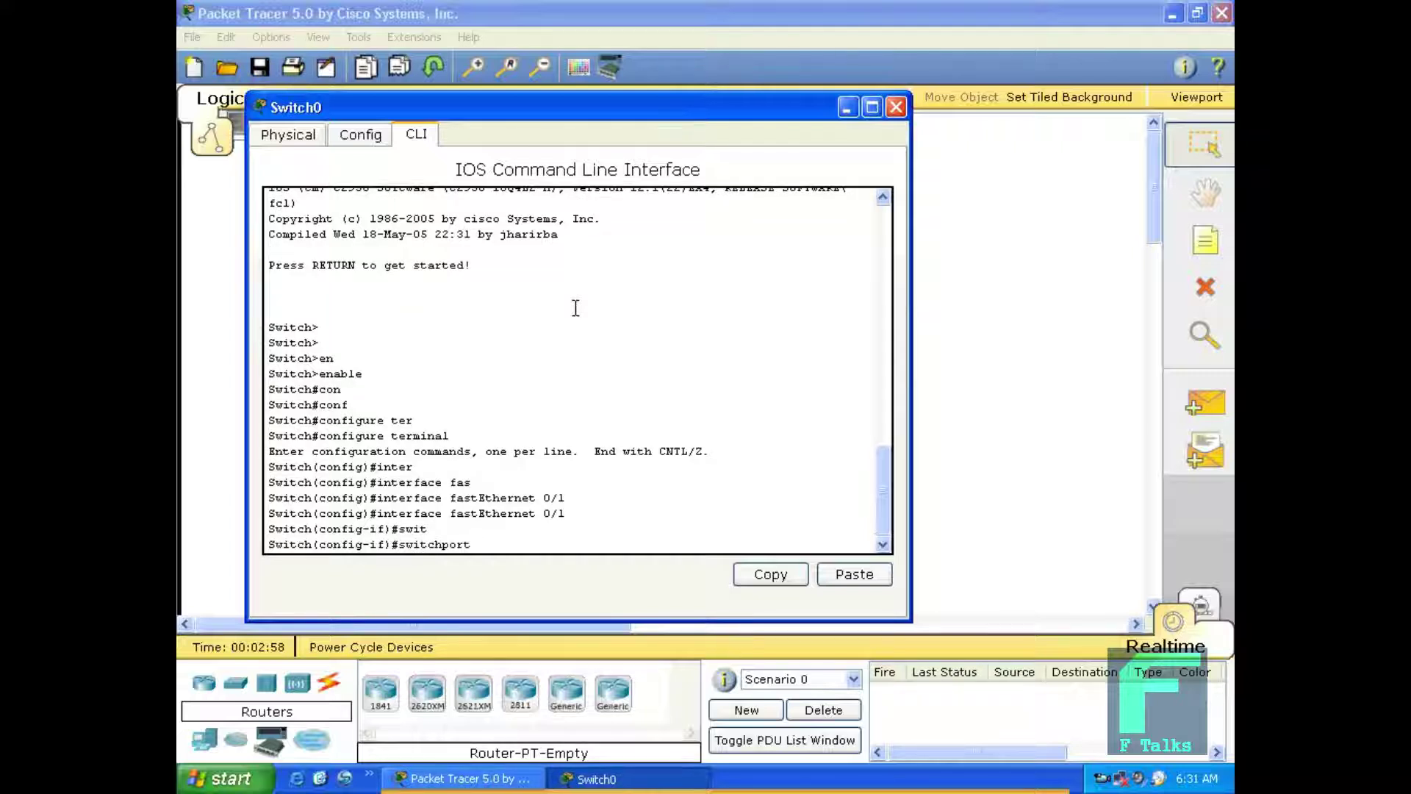
pyautogui.press('Tab')
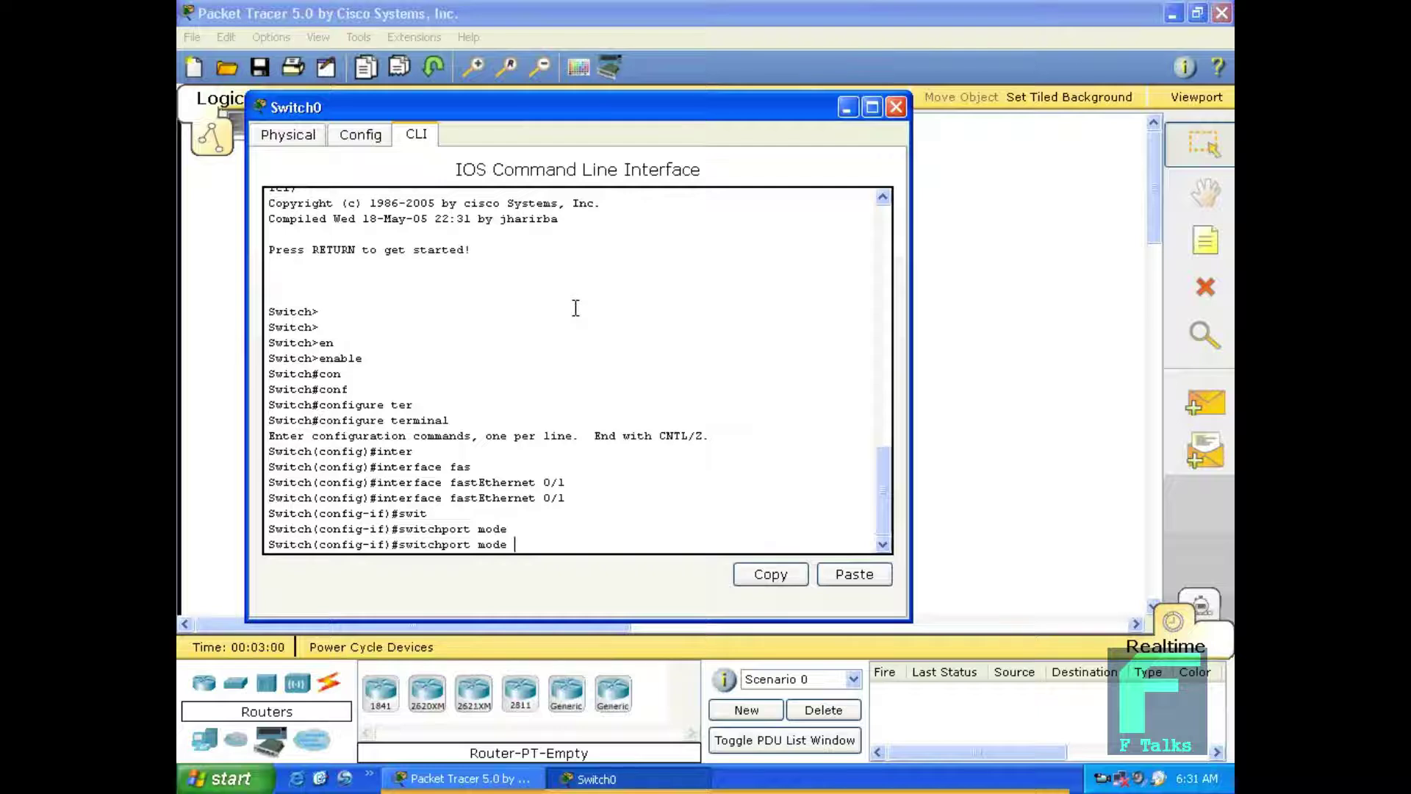
pyautogui.write('acc')
pyautogui.press('Tab')
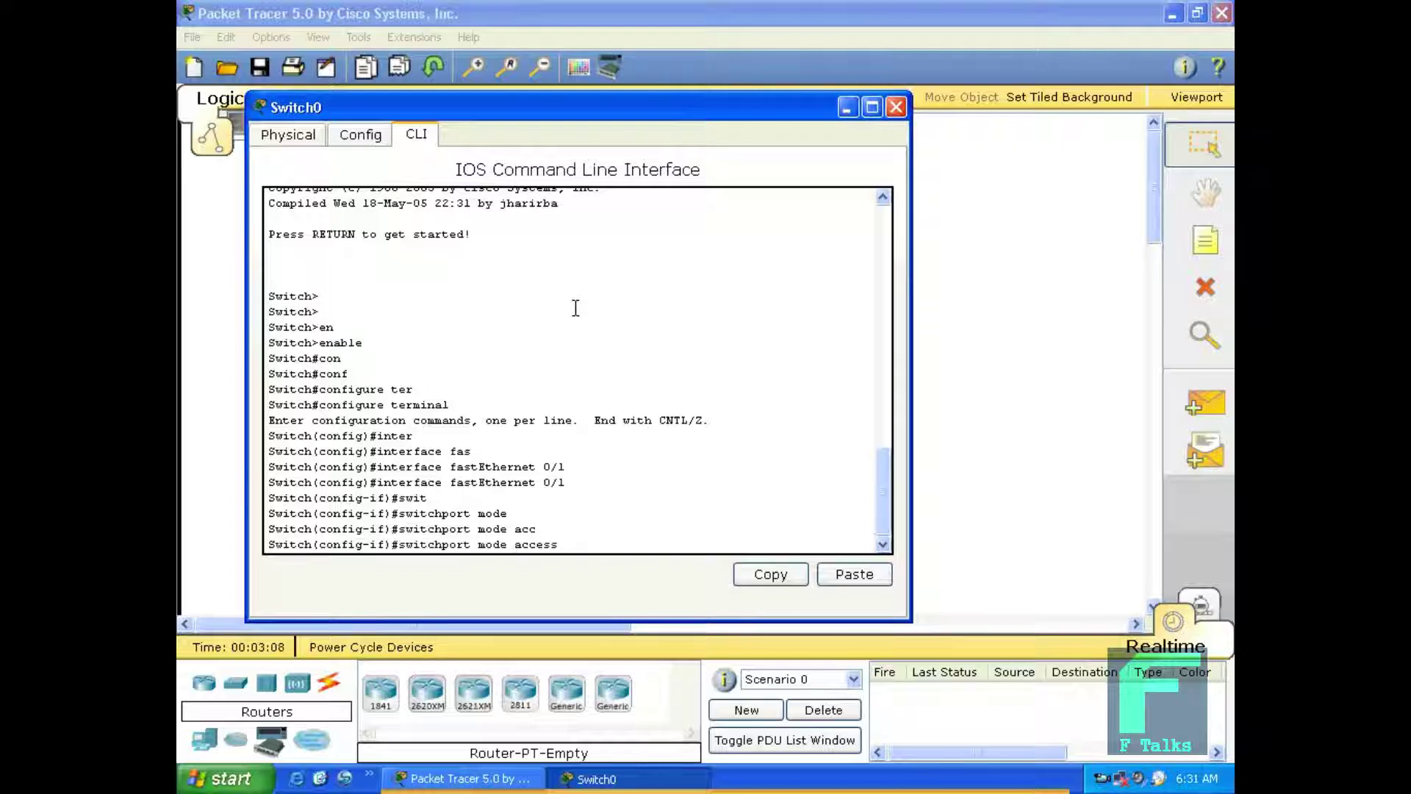
pyautogui.press('Return')
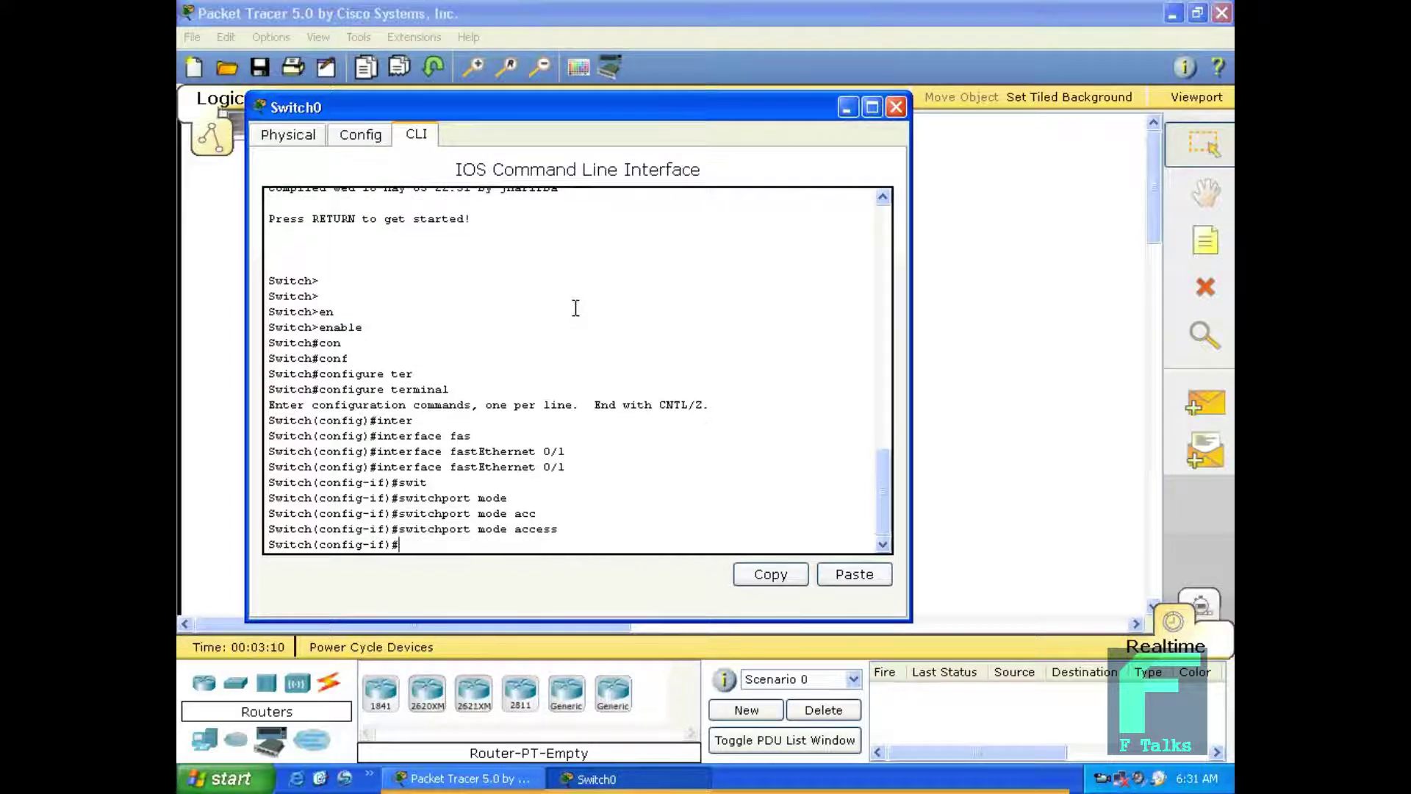
# Enable port security on the interface with switchport port-security
pyautogui.write('sw')
pyautogui.press('Tab')
pyautogui.write('por')
pyautogui.press('Tab')
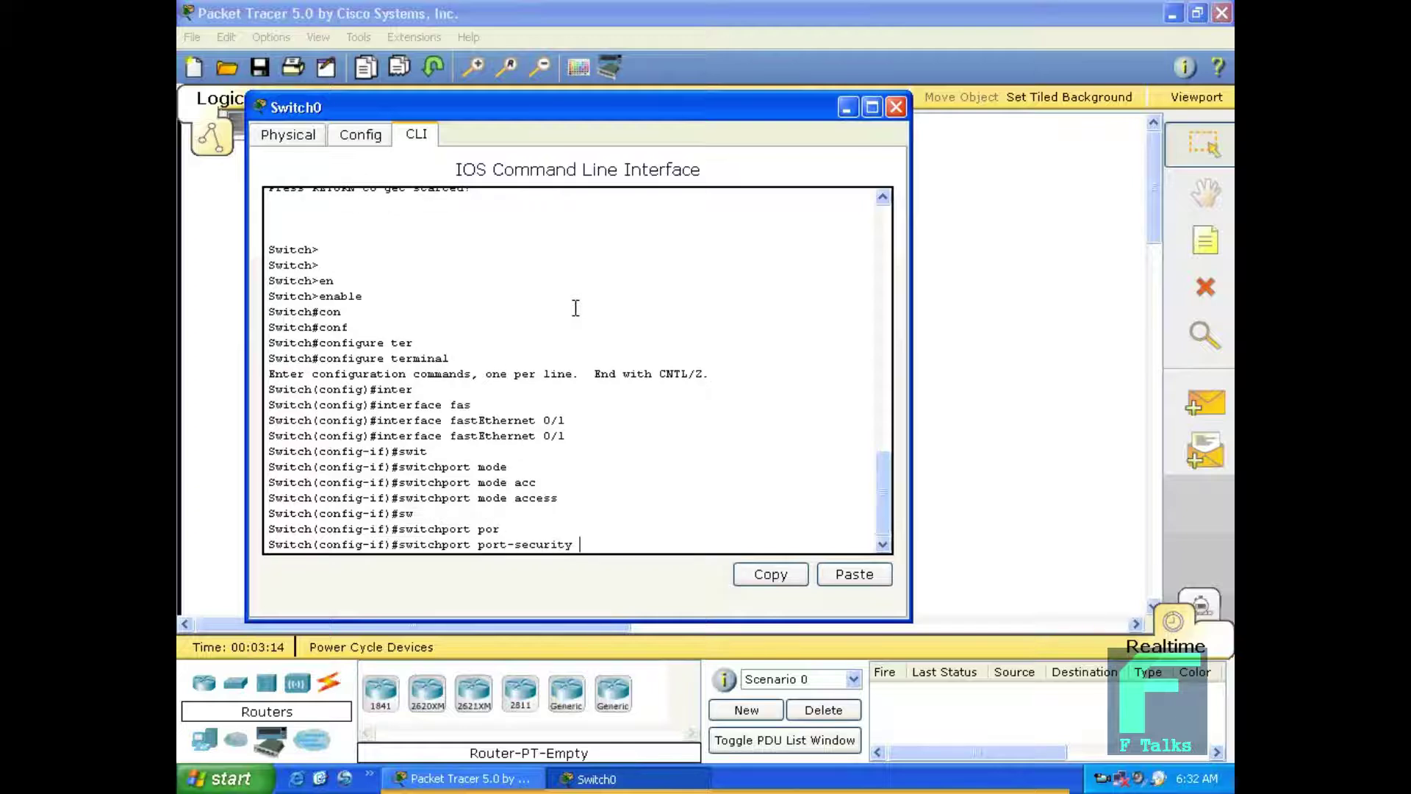
pyautogui.press('Return')
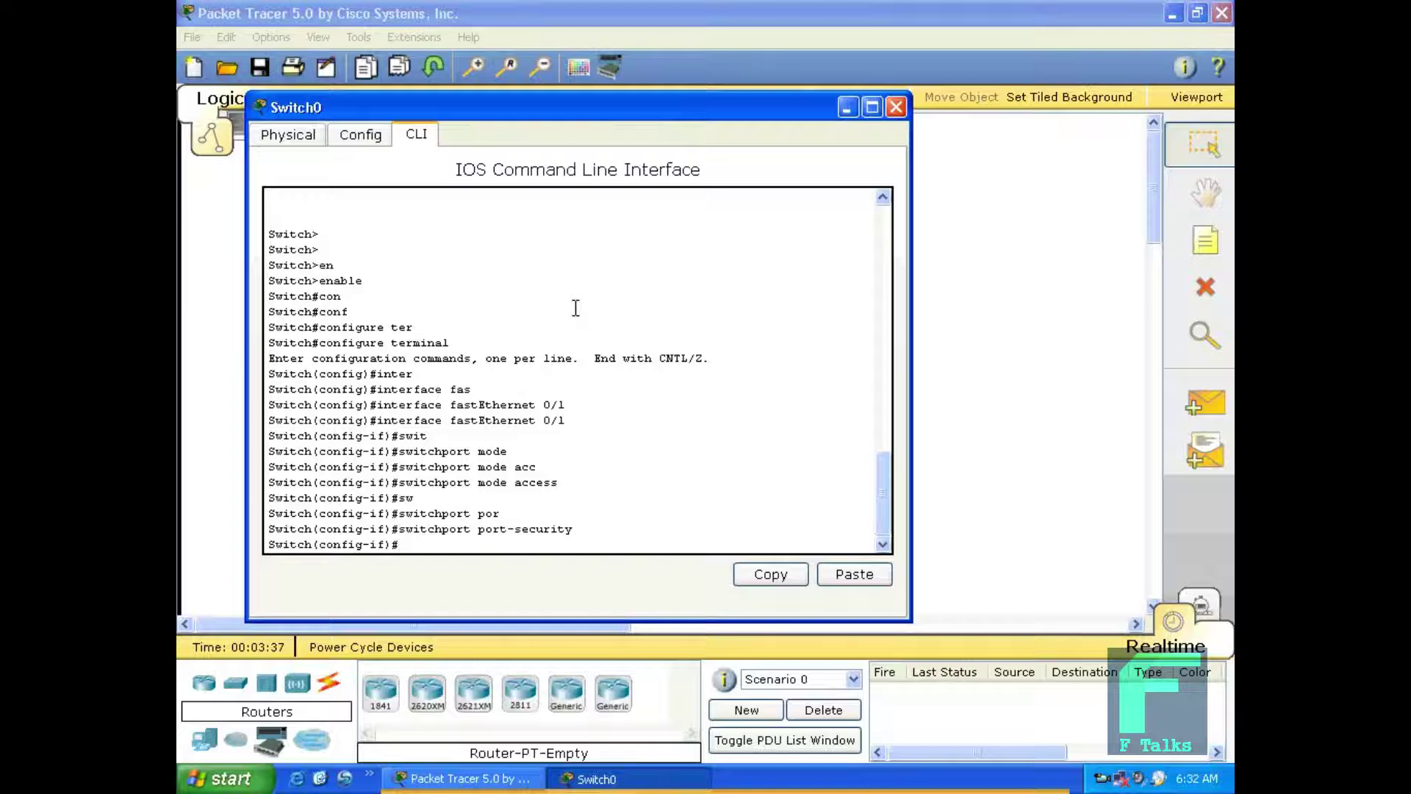
# Begin the switchport port-security maximum command for the interface, without submitting it
pyautogui.write('swi')
pyautogui.press('Tab')
pyautogui.write('p')
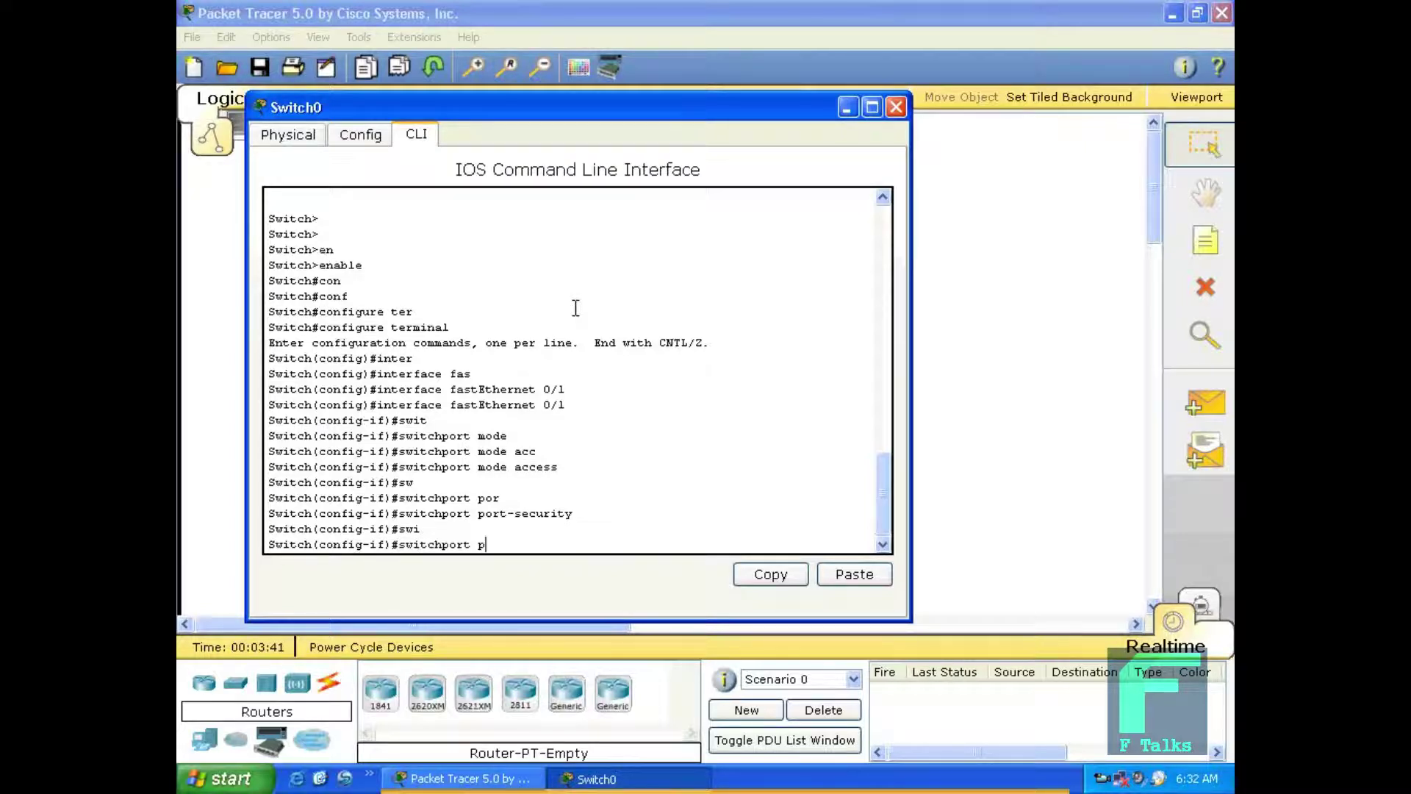
pyautogui.write('or')
pyautogui.press('Tab')
pyautogui.write('max')
pyautogui.press('Tab')
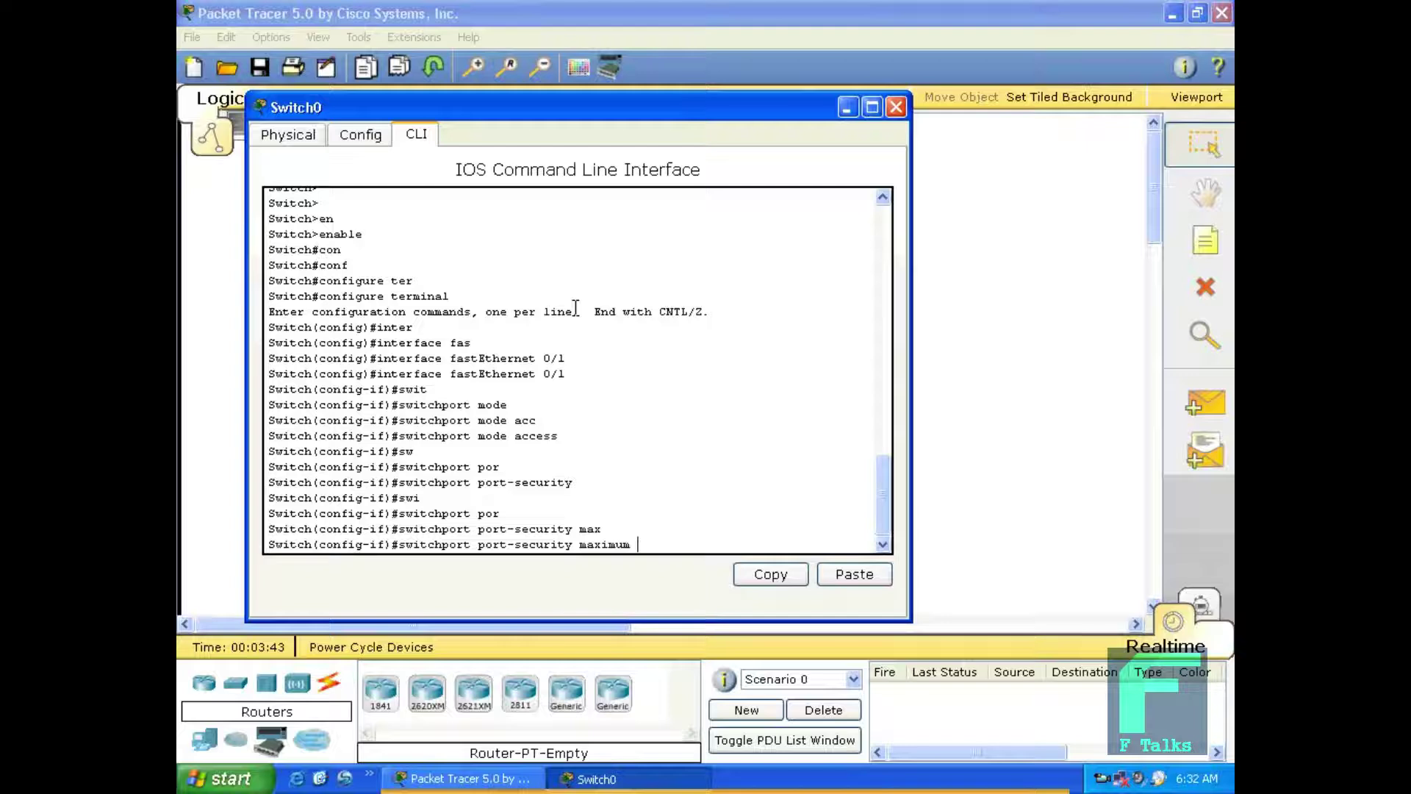
pyautogui.write('mac')
pyautogui.press('Tab')
pyautogui.press('BackSpace')
pyautogui.press('BackSpace')
pyautogui.press('BackSpace')
pyautogui.press('BackSpace')
pyautogui.press('BackSpace')
pyautogui.press('BackSpace')
pyautogui.press('BackSpace')
pyautogui.press('BackSpace')
pyautogui.press('BackSpace')
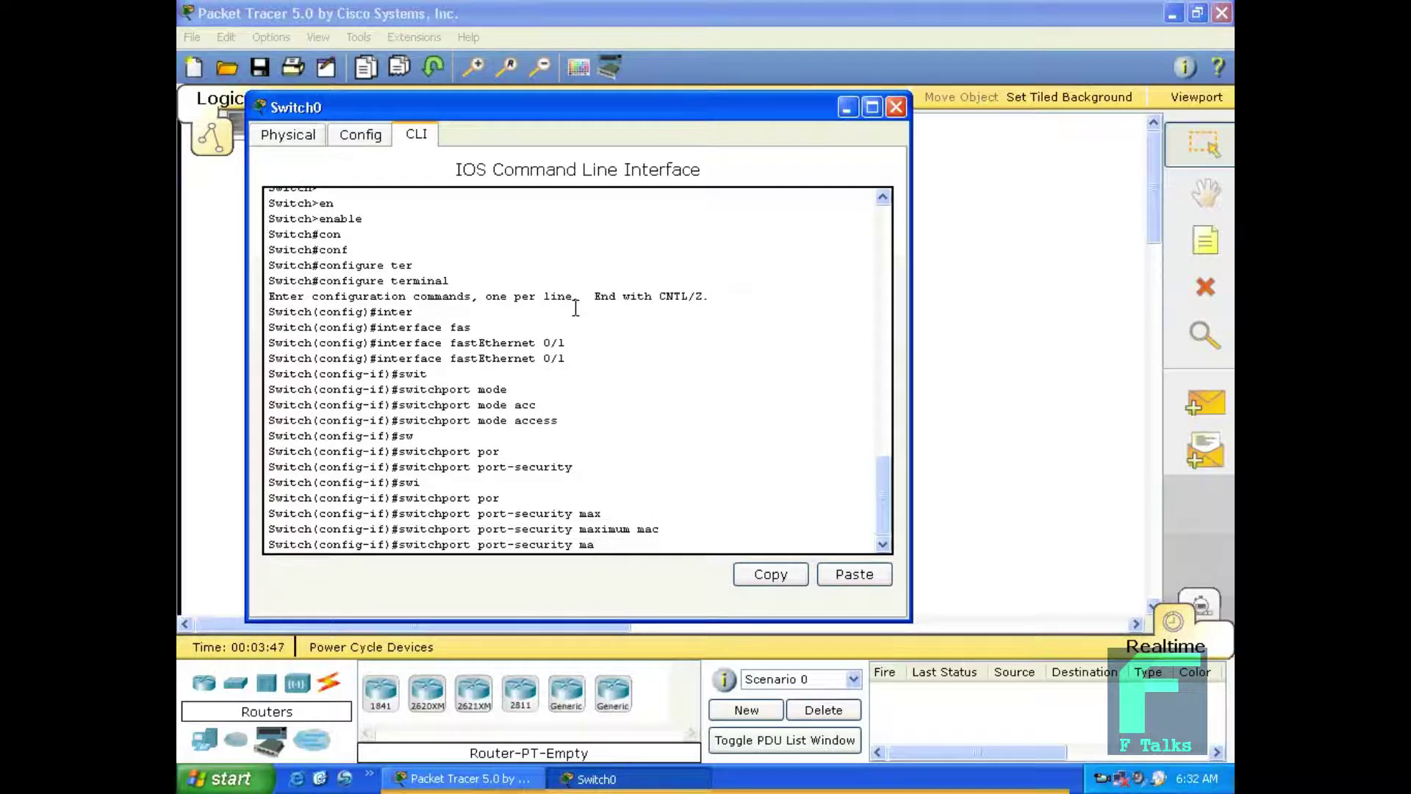
pyautogui.write('ax')
pyautogui.press('Tab')
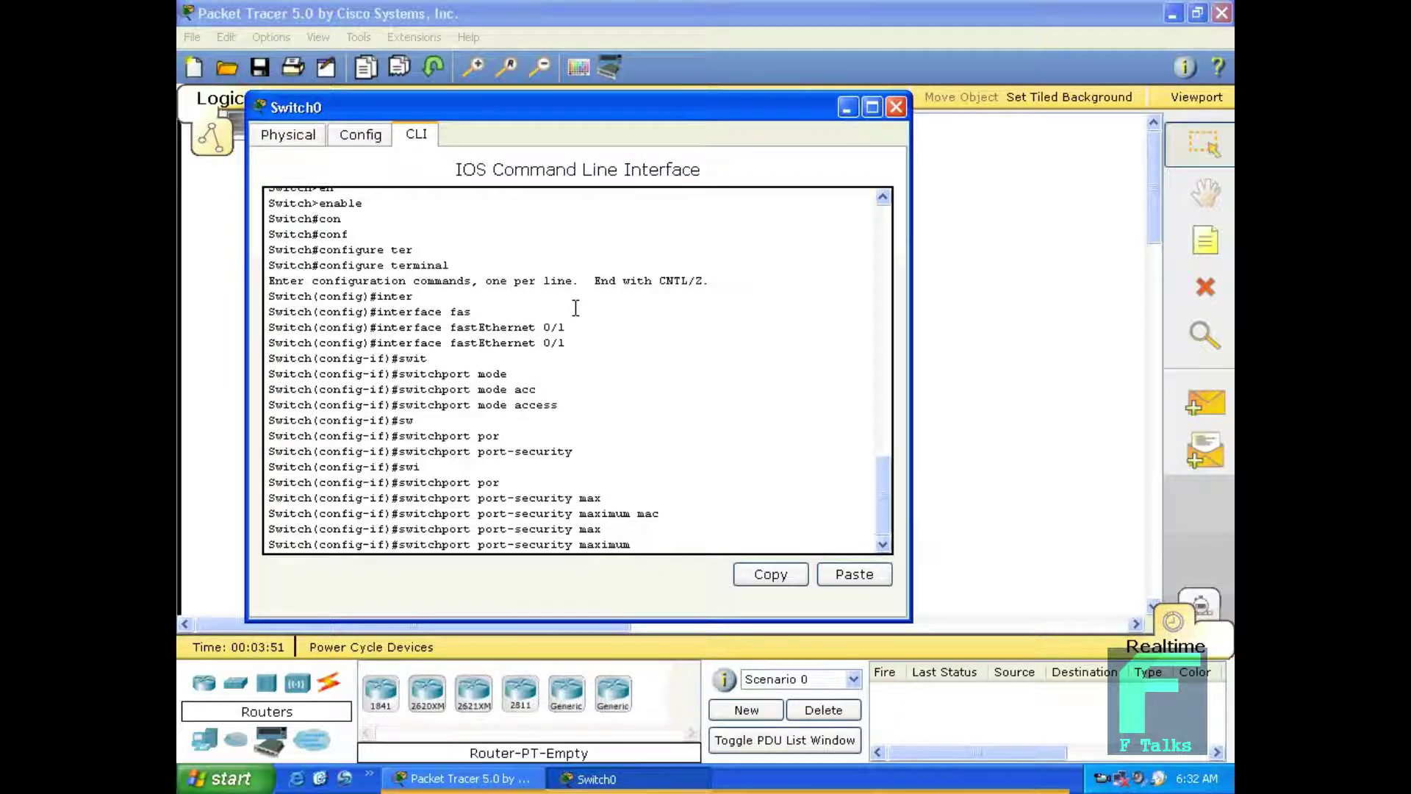
# Query the allowed range for the maximum option and limit the port to 1 secure address
pyautogui.write('1')
pyautogui.press('BackSpace')
pyautogui.write('?')
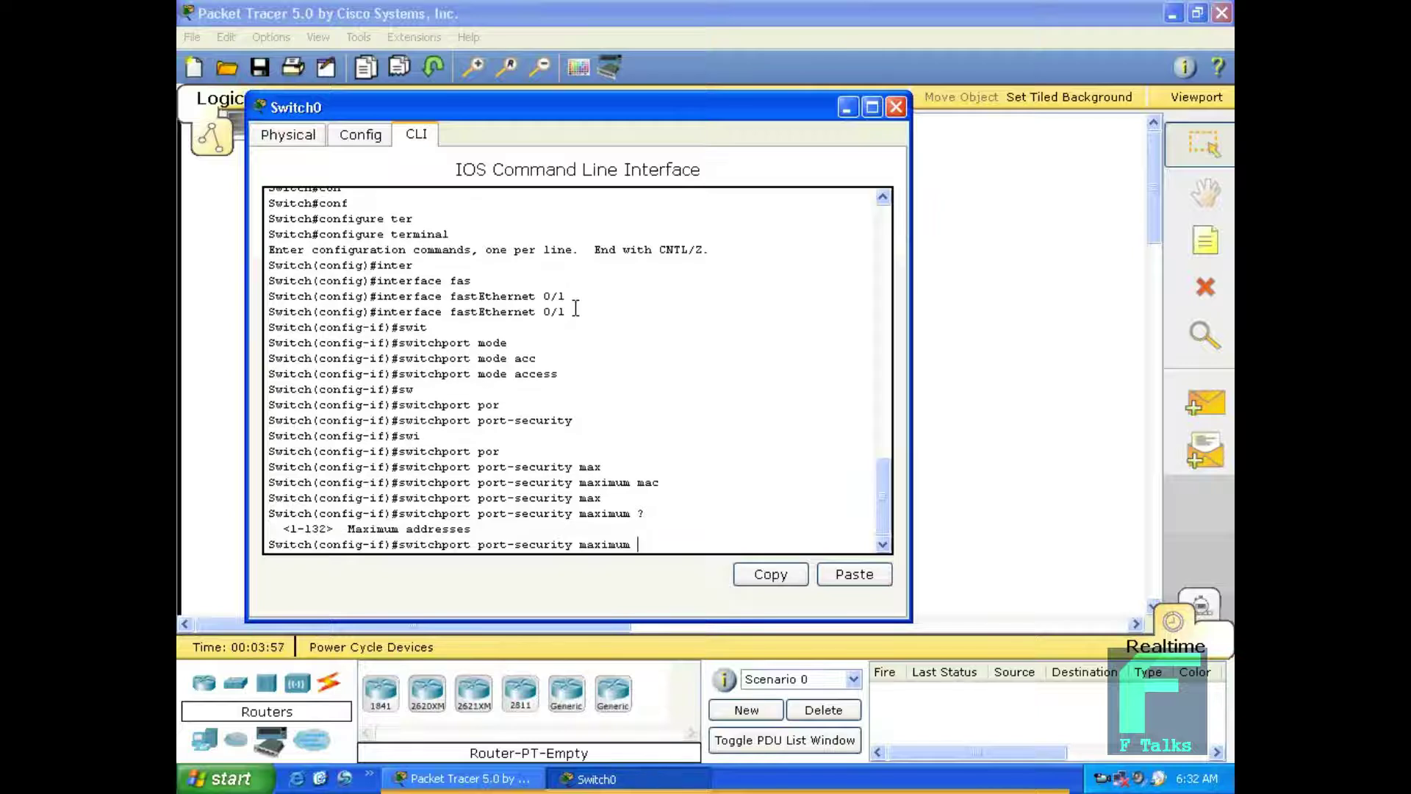
pyautogui.write('1')
pyautogui.press('Return')
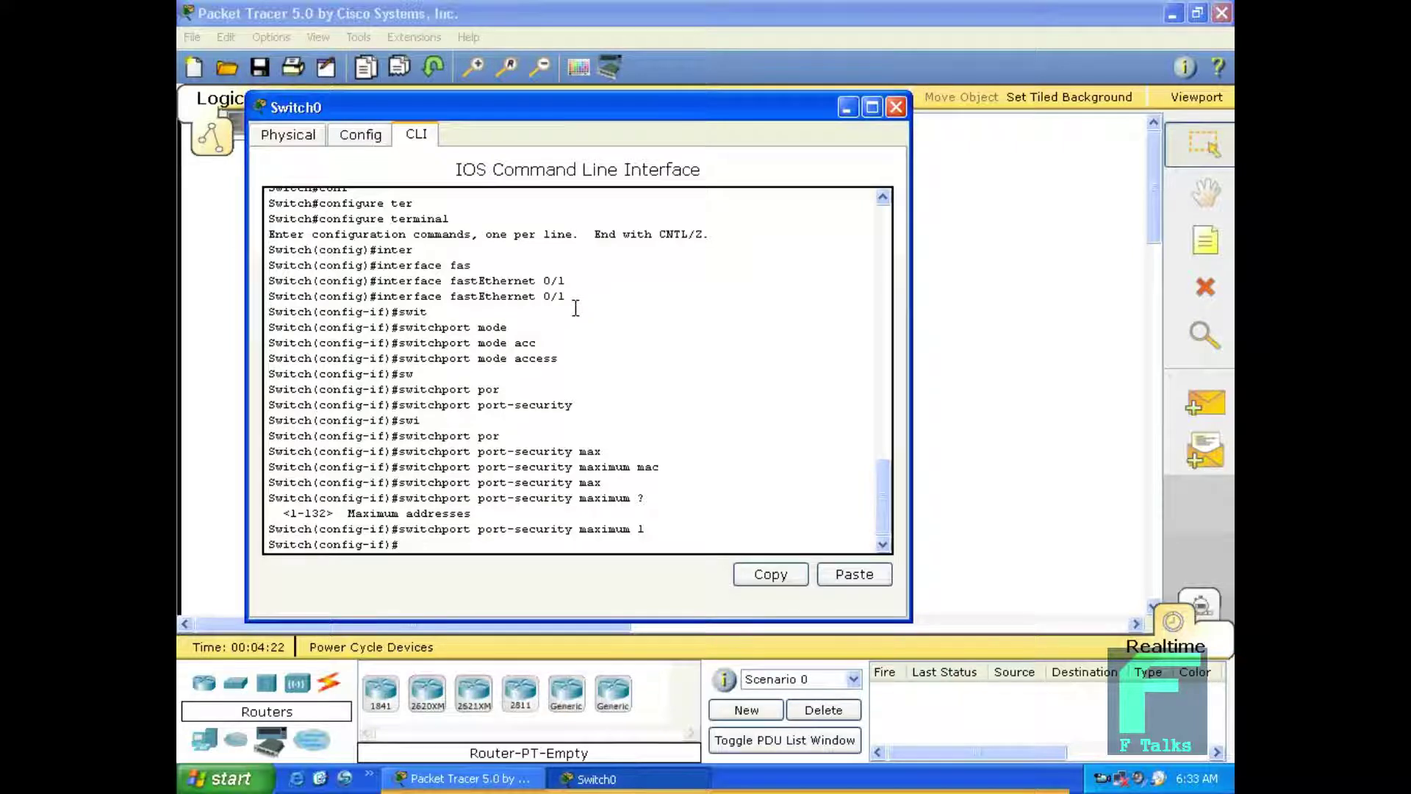
# Begin the switchport port-security mac-address command and enter 0001. as the first group of the boss PC's MAC address
pyautogui.write('swit')
pyautogui.press('Tab')
pyautogui.write('por')
pyautogui.press('Tab')
pyautogui.write('mac')
pyautogui.press('Tab')
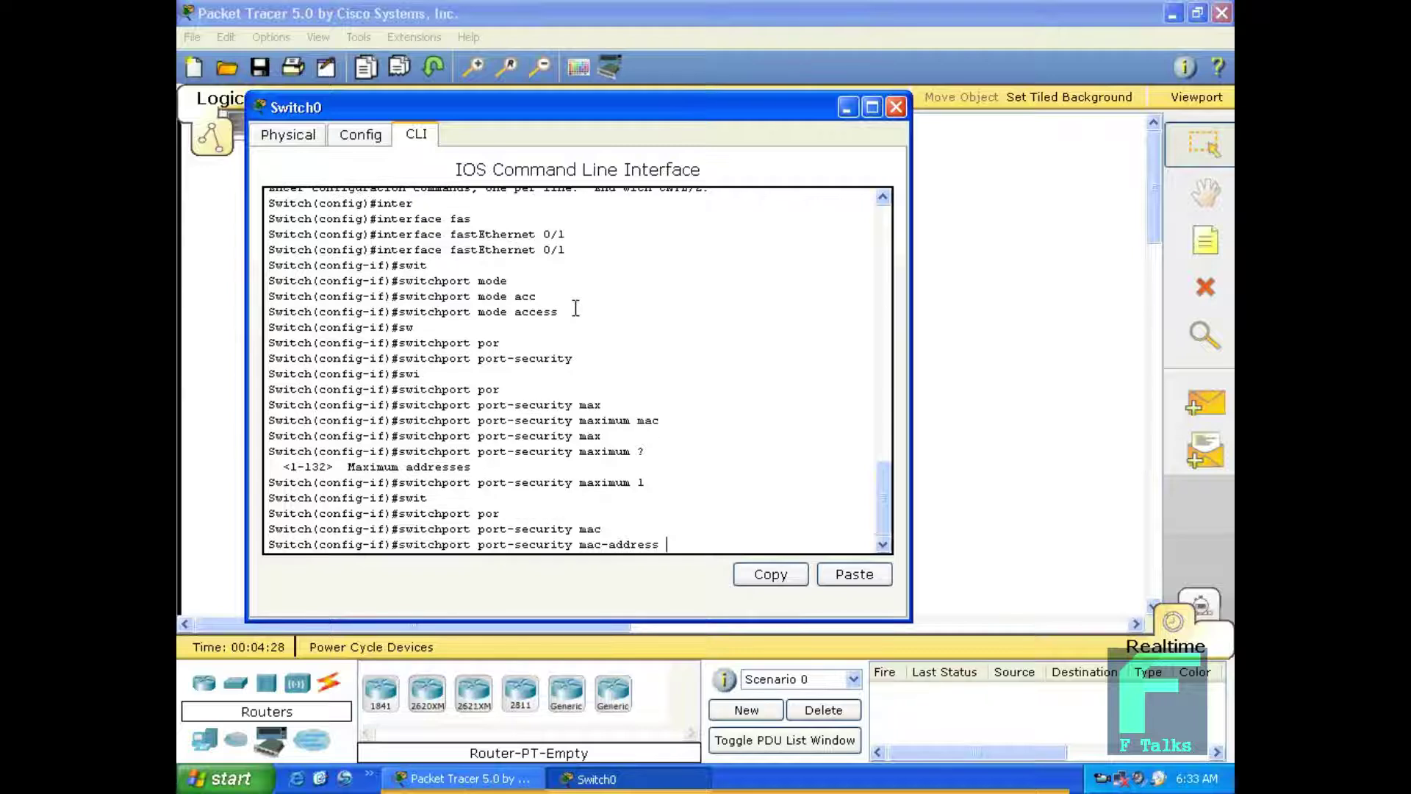
pyautogui.click(959, 363)
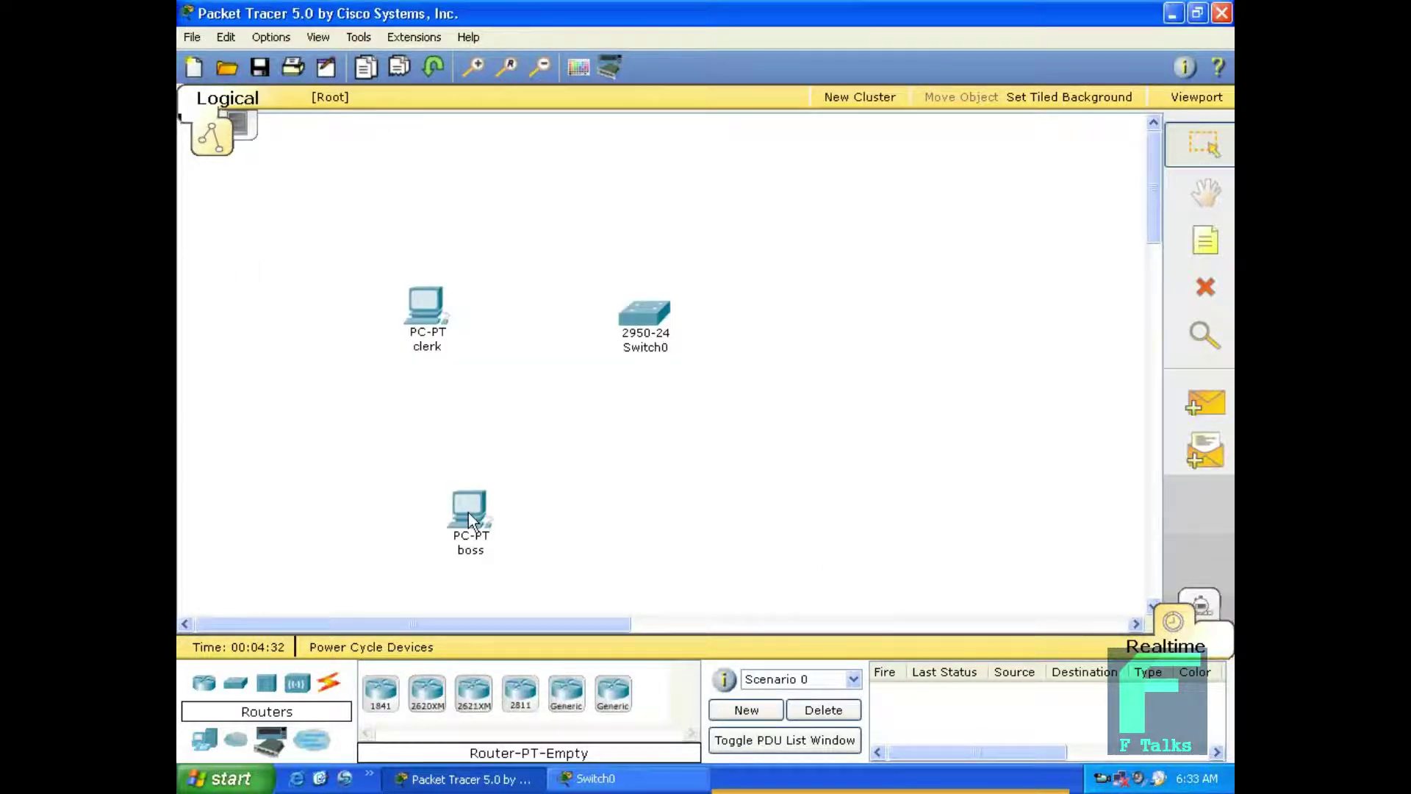
pyautogui.moveTo(469, 513)
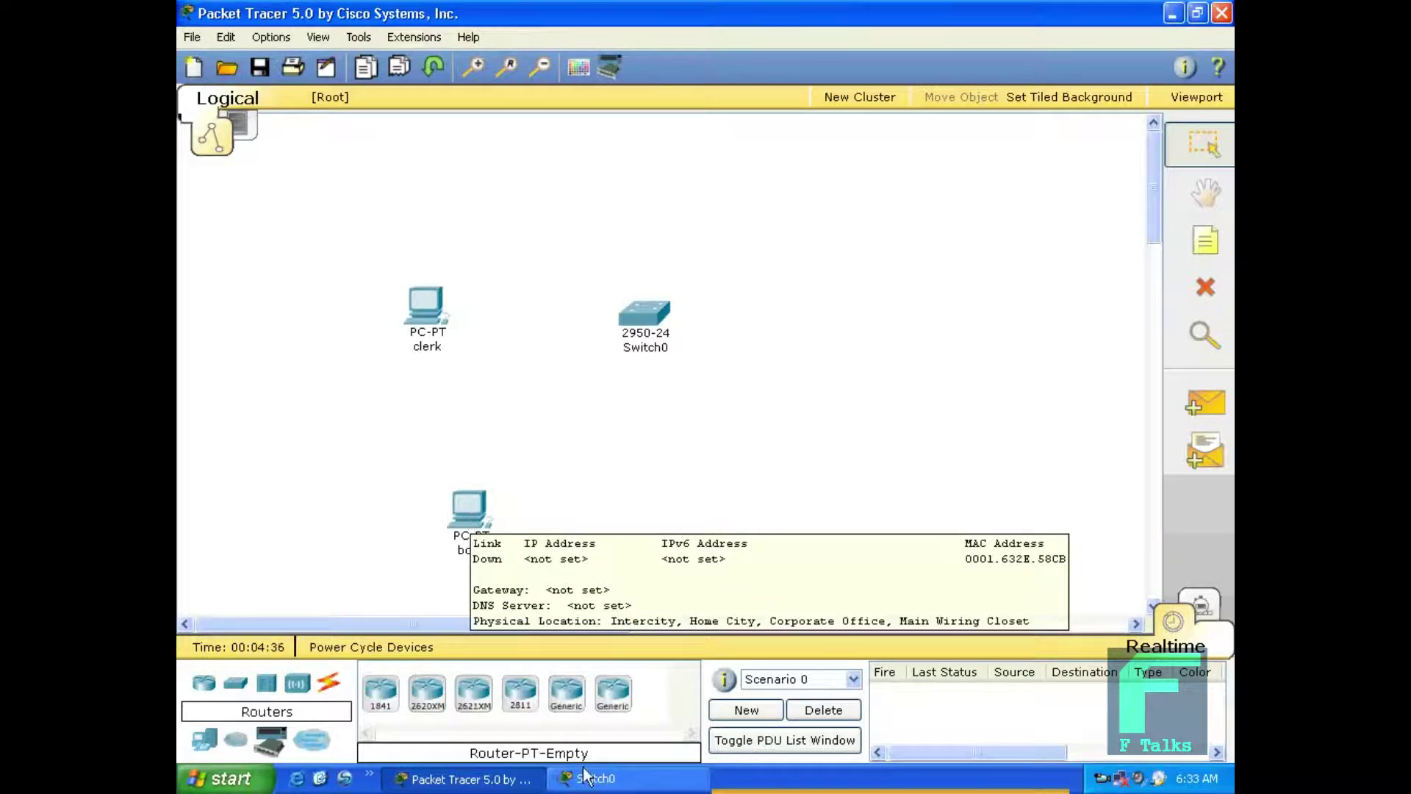
pyautogui.click(637, 780)
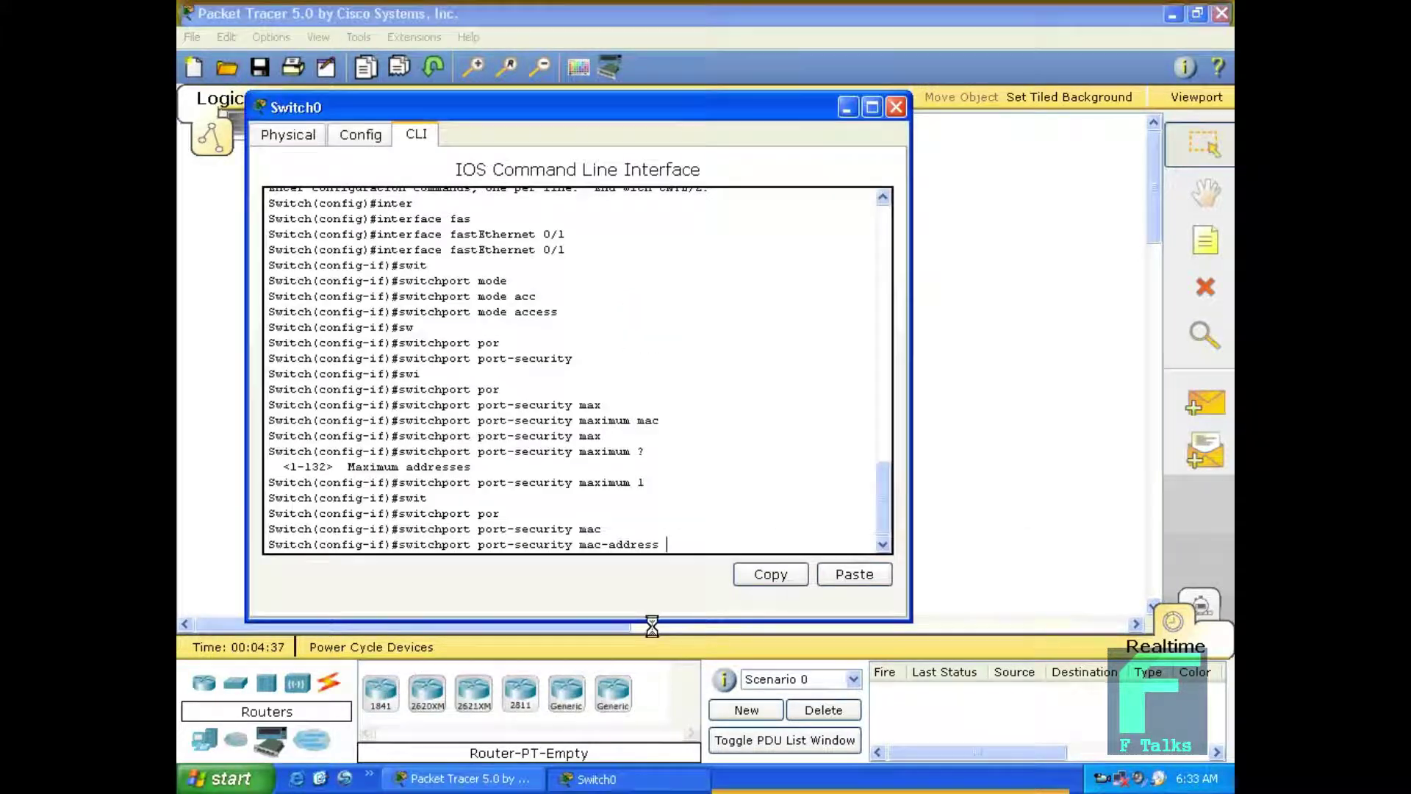
pyautogui.write('0001.')
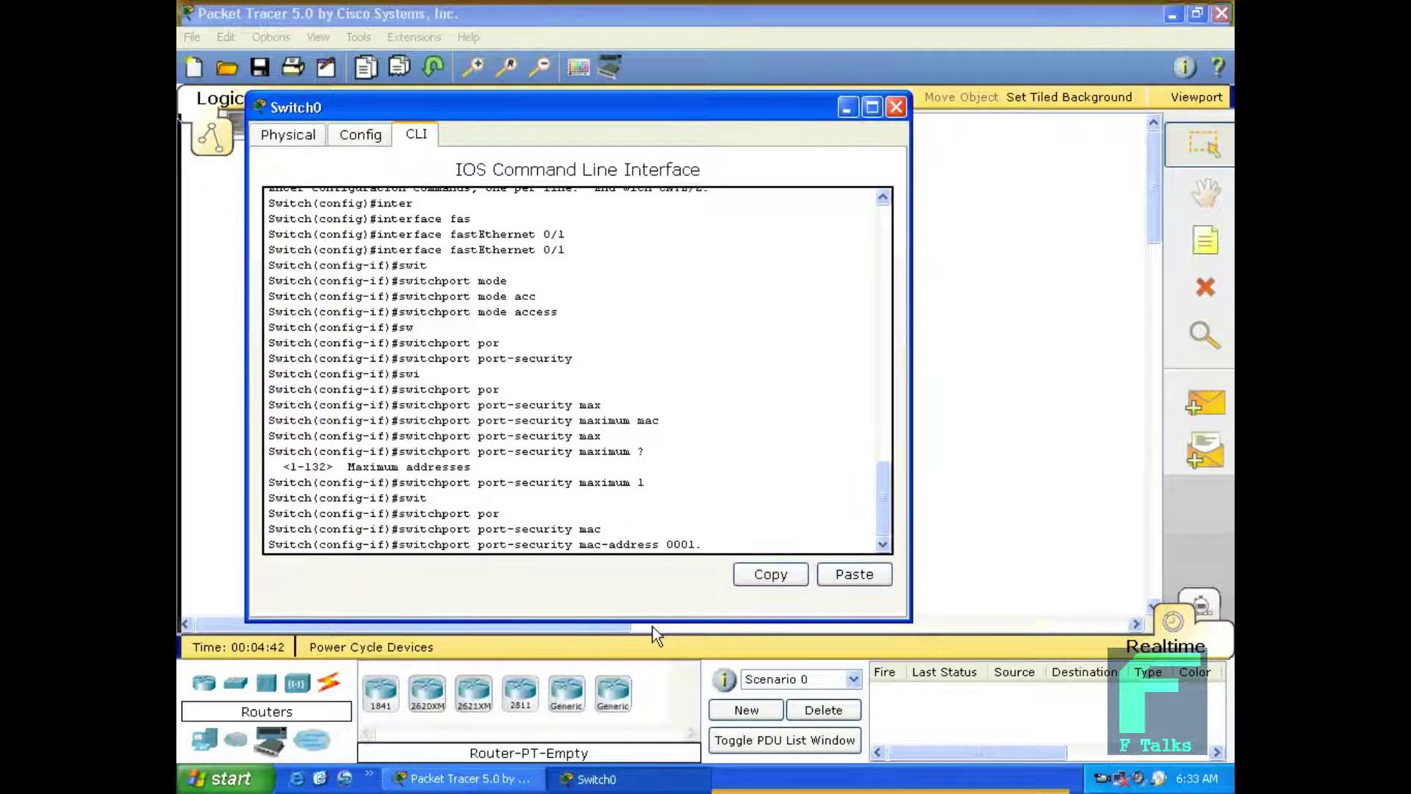
# Recheck the boss PC's MAC address and append 623e. to the address in the command
pyautogui.click(660, 779)
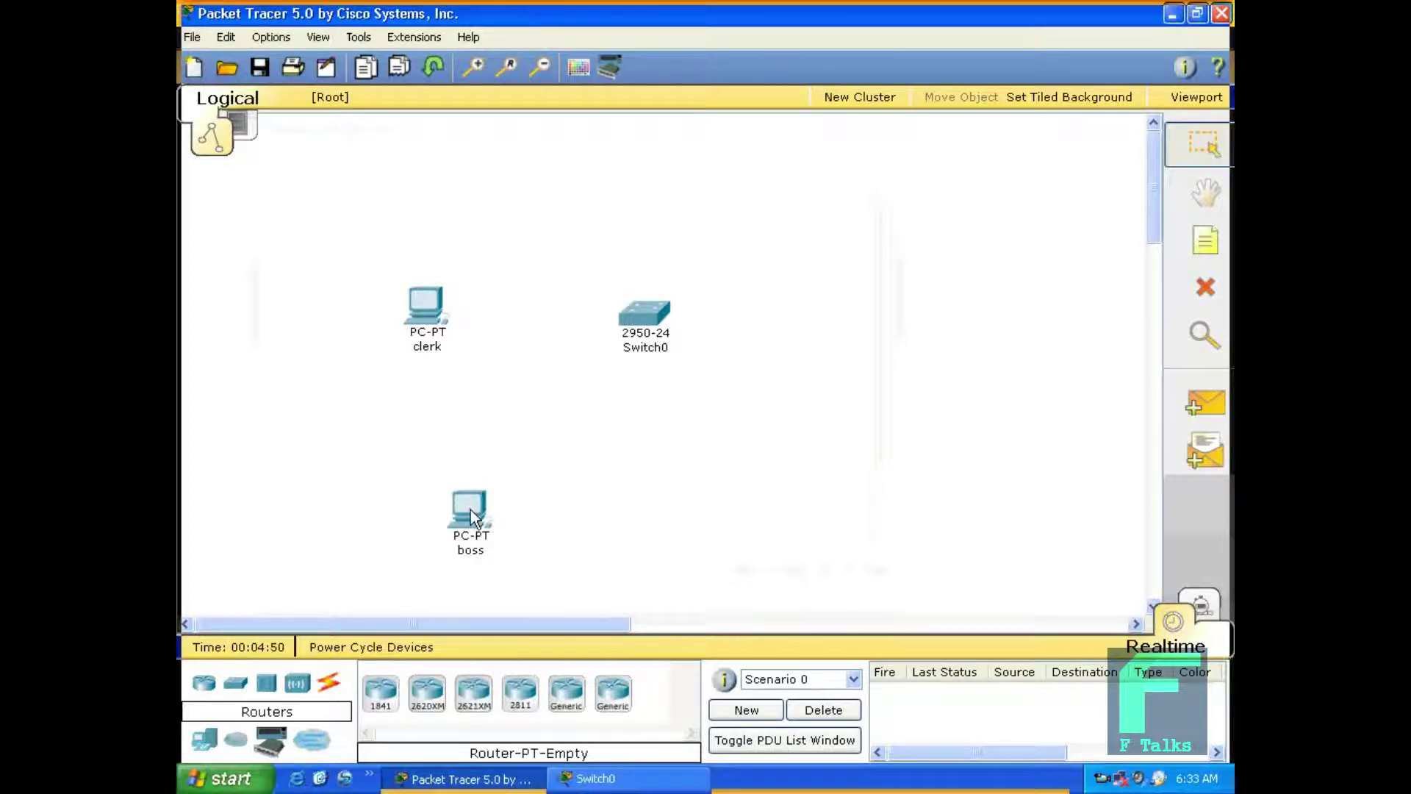
pyautogui.moveTo(470, 510)
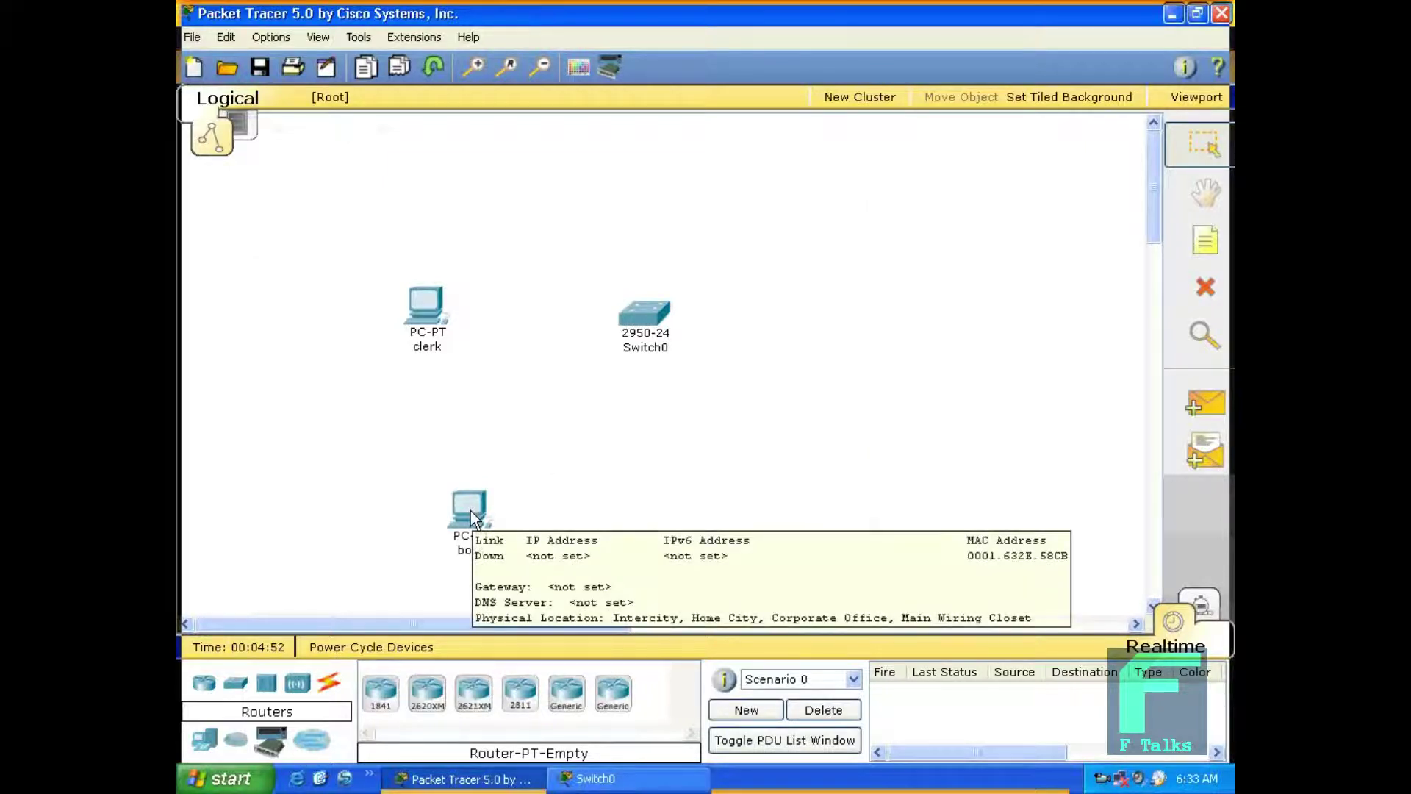
pyautogui.click(596, 778)
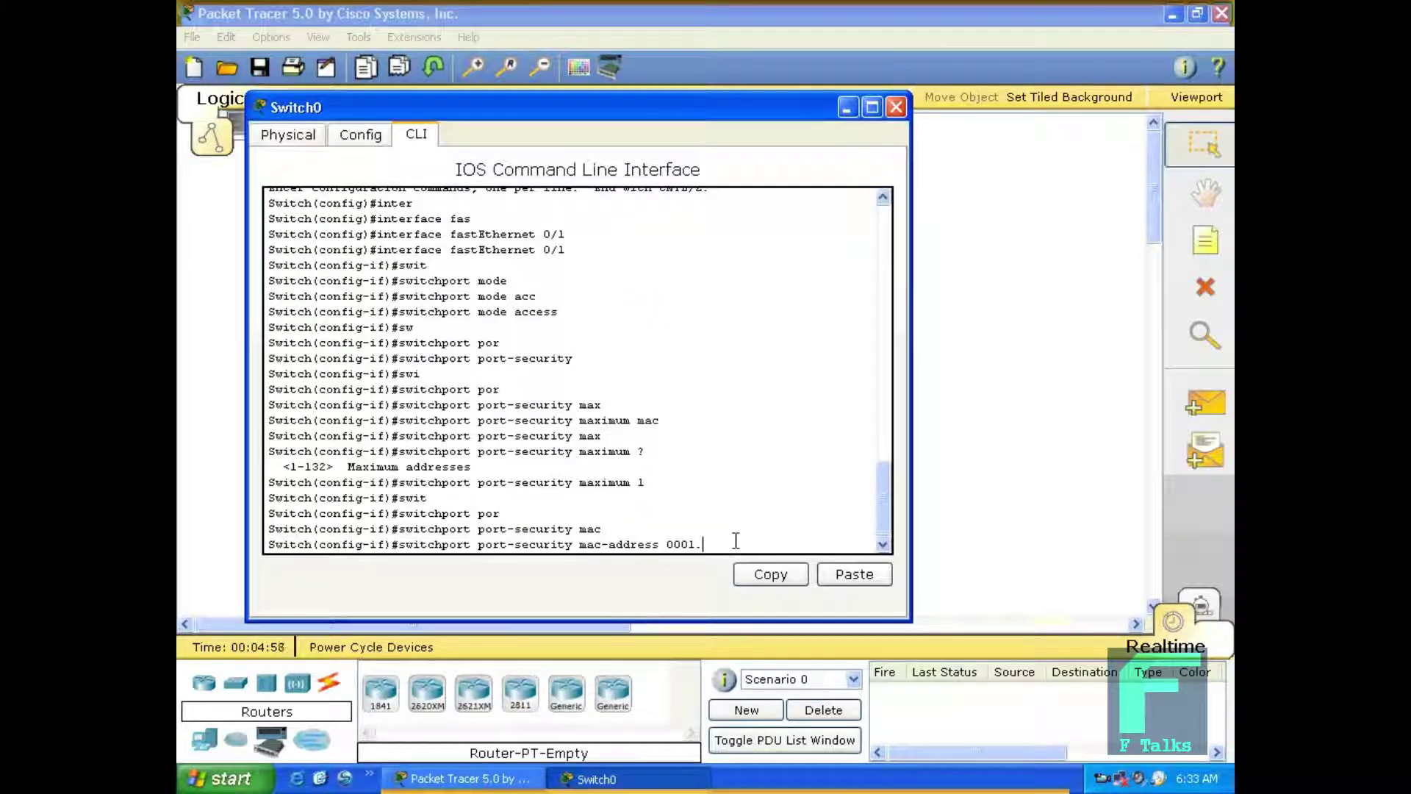
pyautogui.write('623e.')
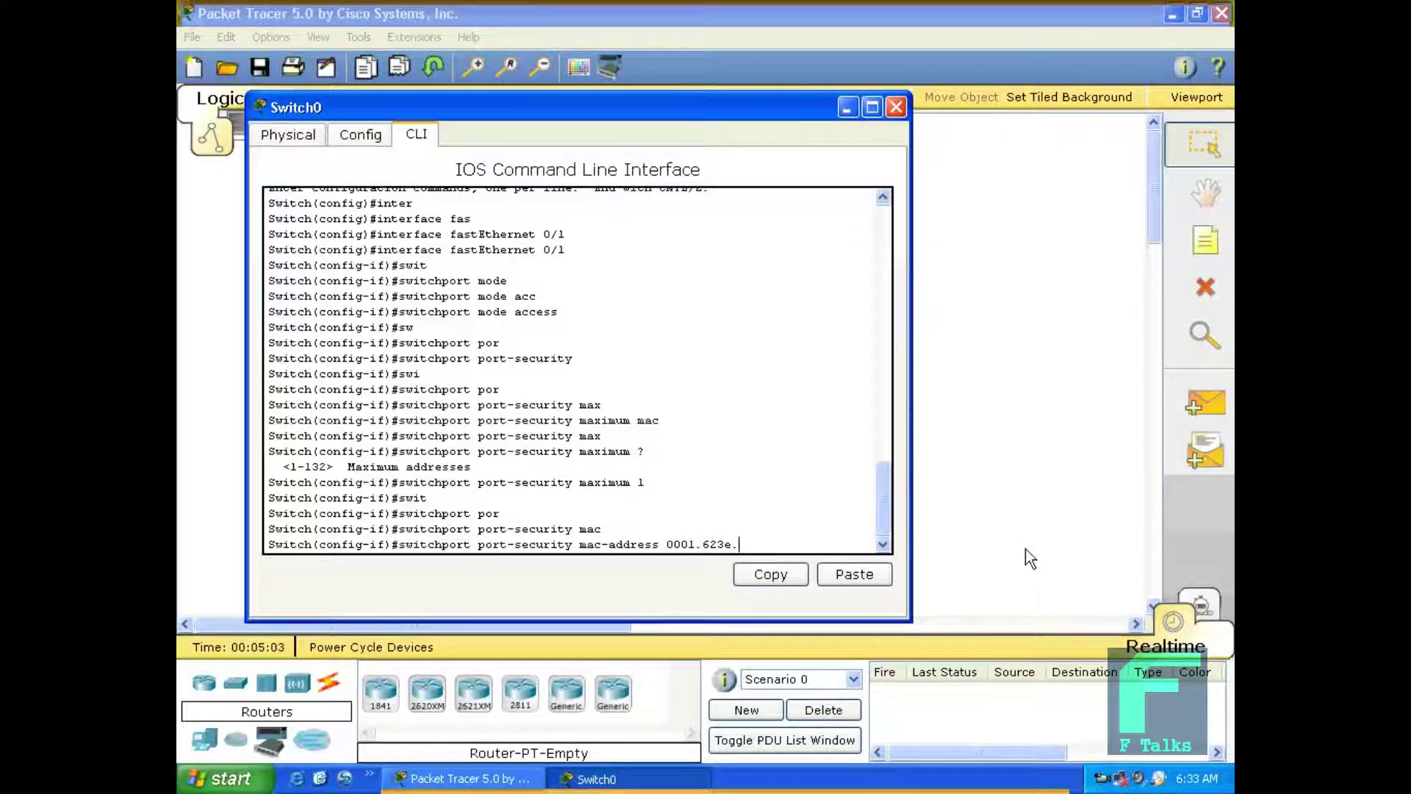
# Correct and complete the address in the command as 0001.632e.58cb, comparing it with the boss PC's MAC address
pyautogui.click(1025, 548)
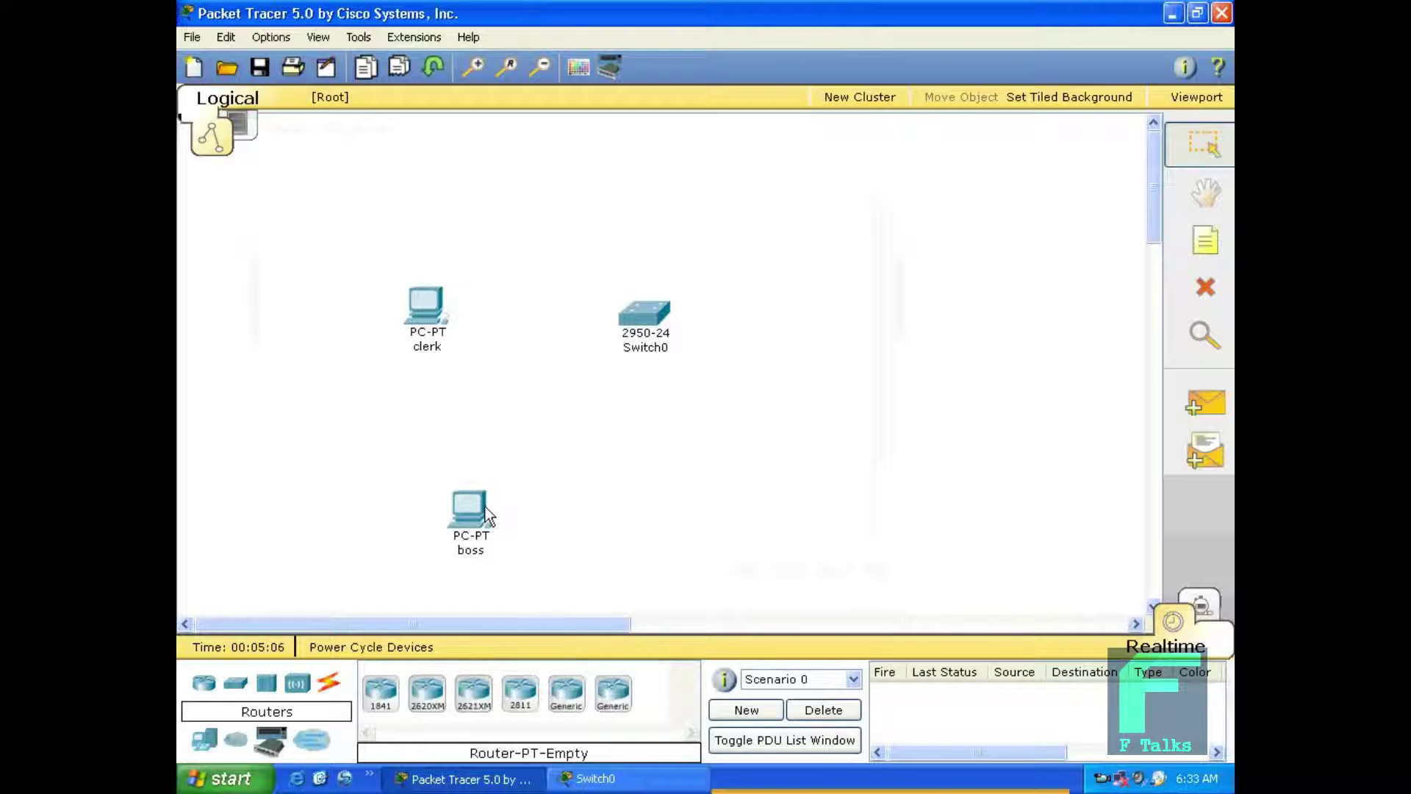
pyautogui.moveTo(485, 506)
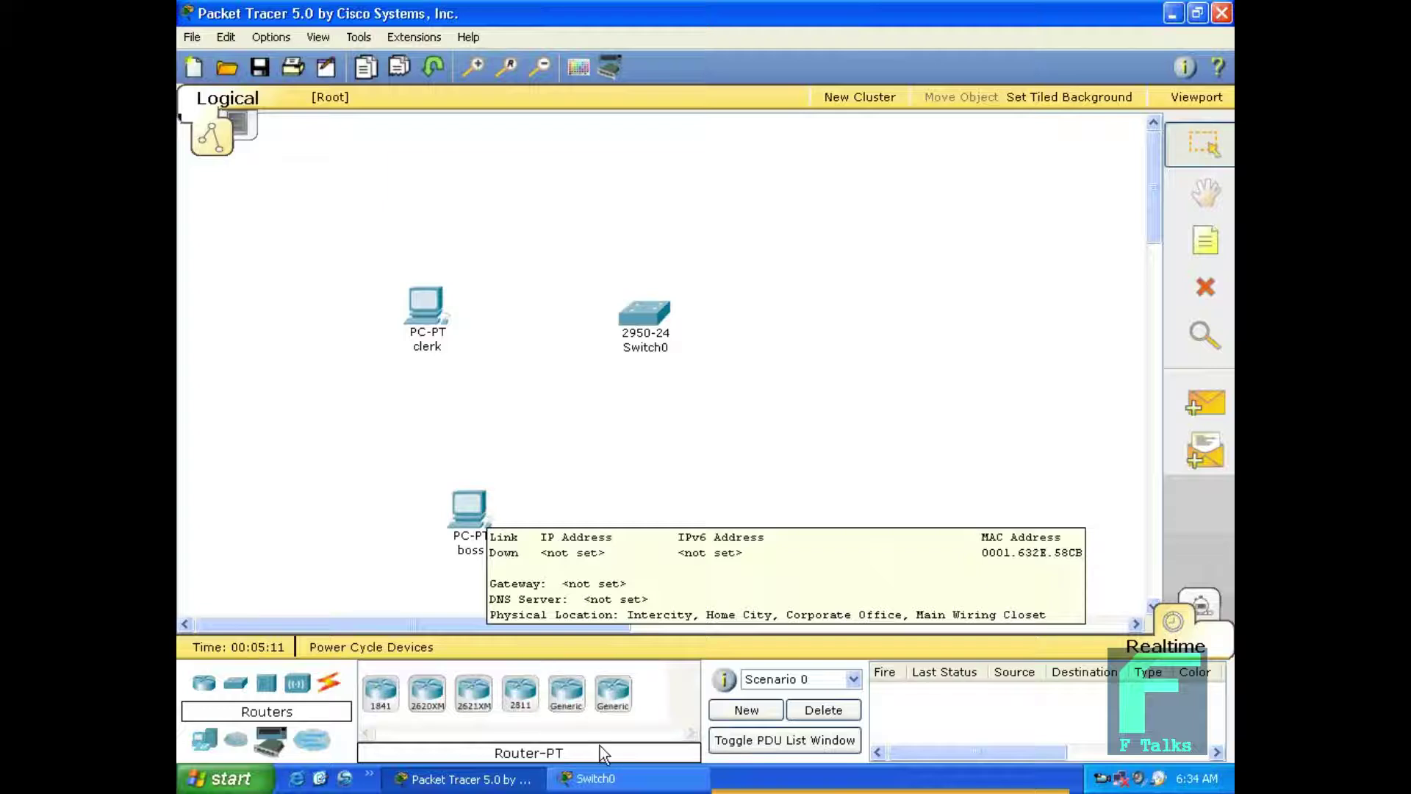
pyautogui.click(614, 764)
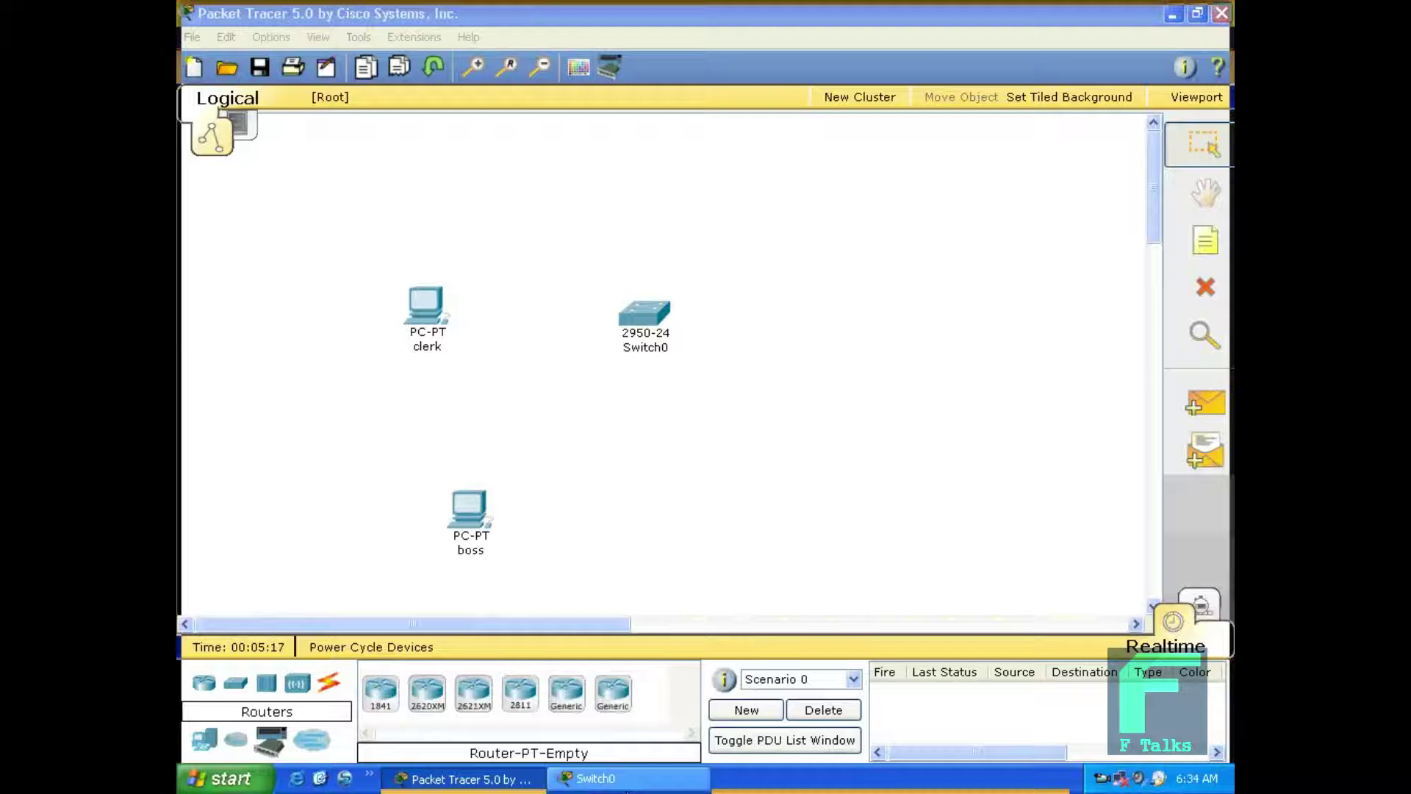
pyautogui.click(628, 779)
pyautogui.click(719, 548)
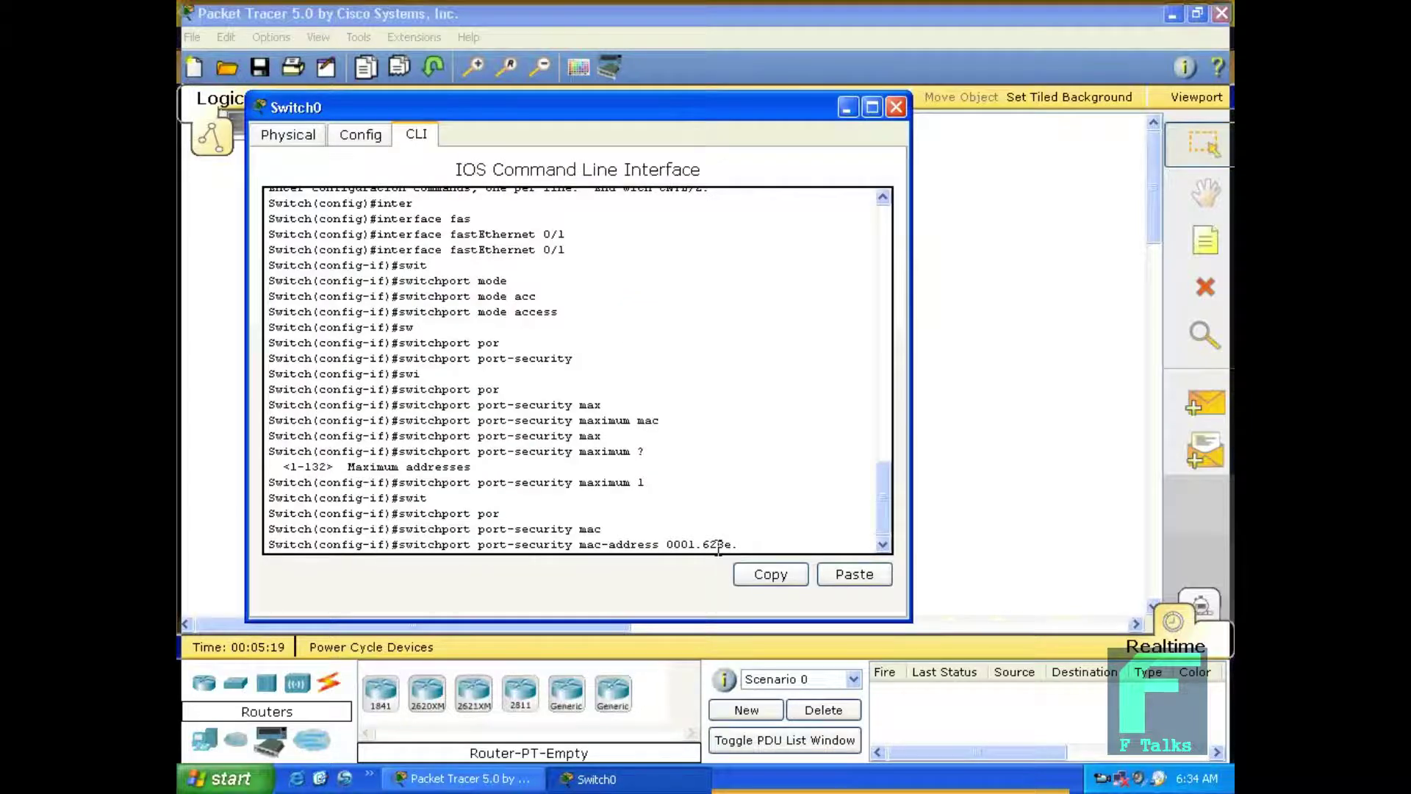
pyautogui.press('BackSpace')
pyautogui.press('BackSpace')
pyautogui.press('BackSpace')
pyautogui.press('BackSpace')
pyautogui.write('32e.58cb')
pyautogui.click(982, 576)
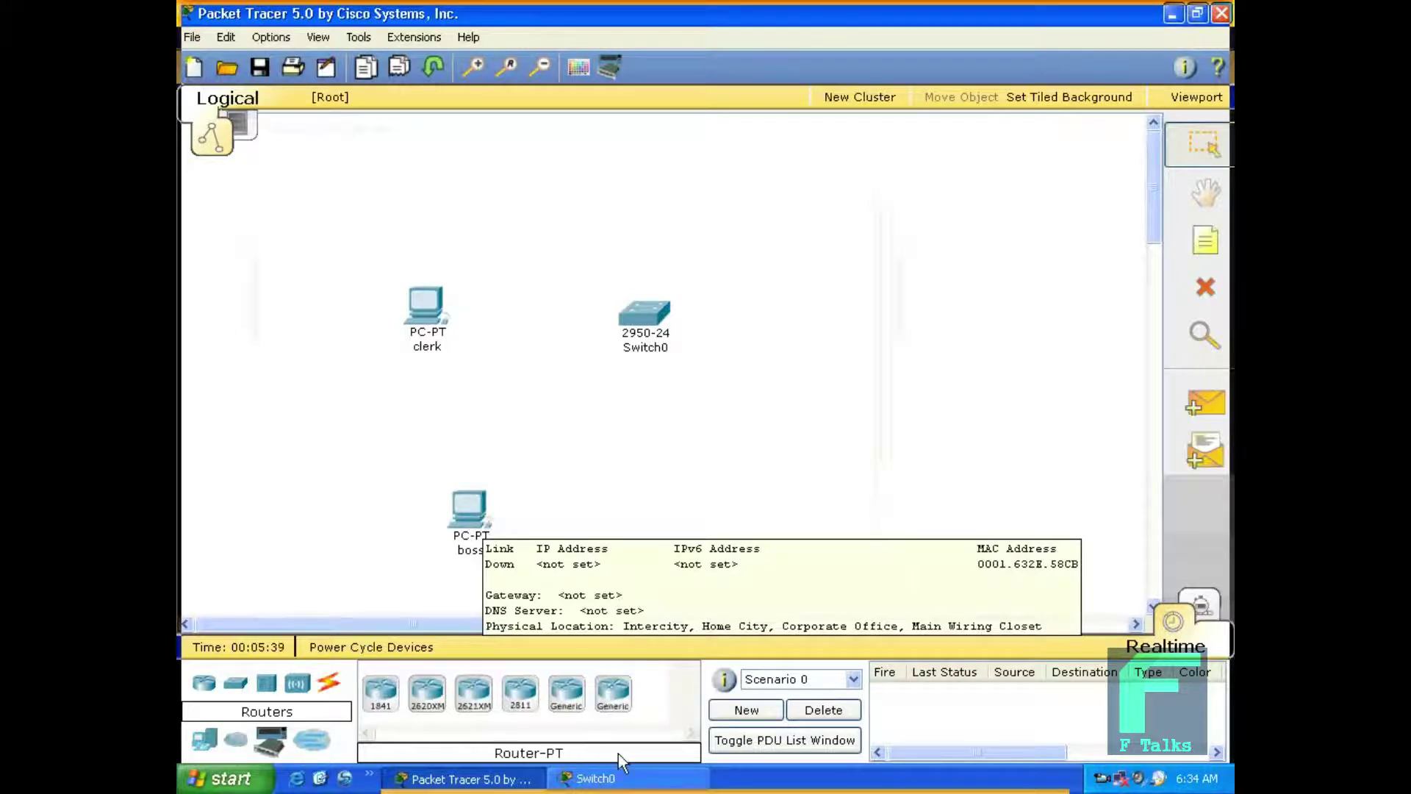
pyautogui.click(632, 779)
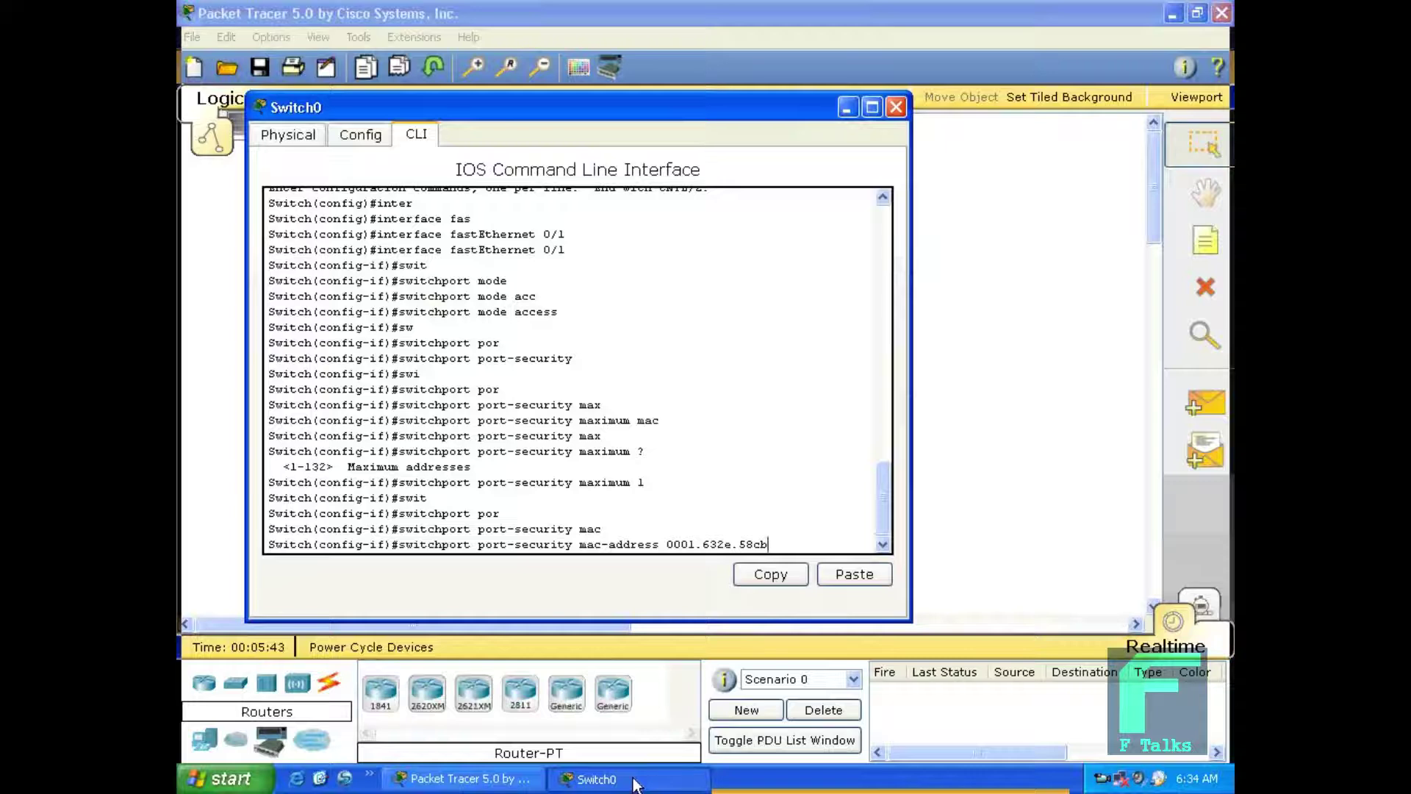
# Run the command allowing secure MAC address 0001.632e.58cb, exit interface configuration mode and close the Switch0 window
pyautogui.press('Return')
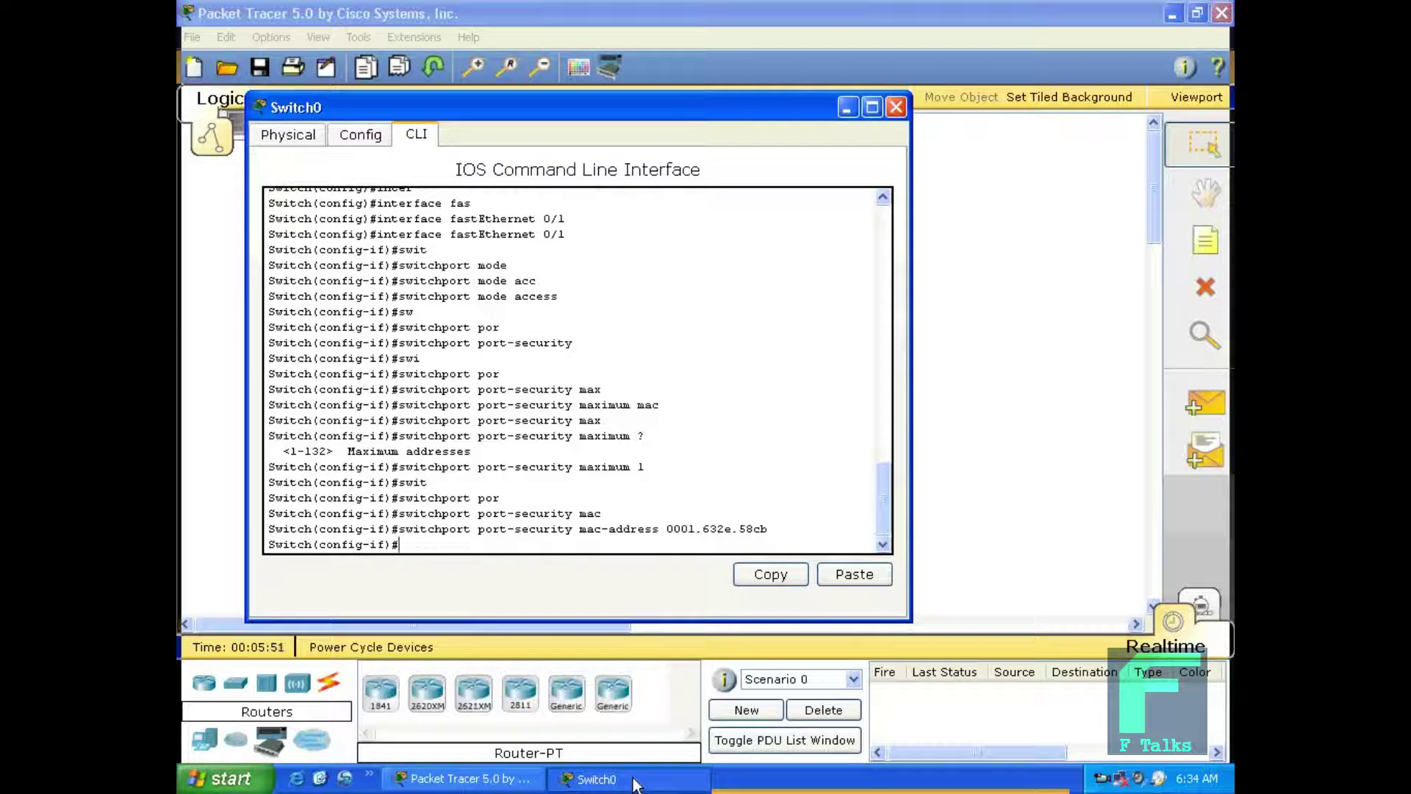
pyautogui.write('ex')
pyautogui.press('Tab')
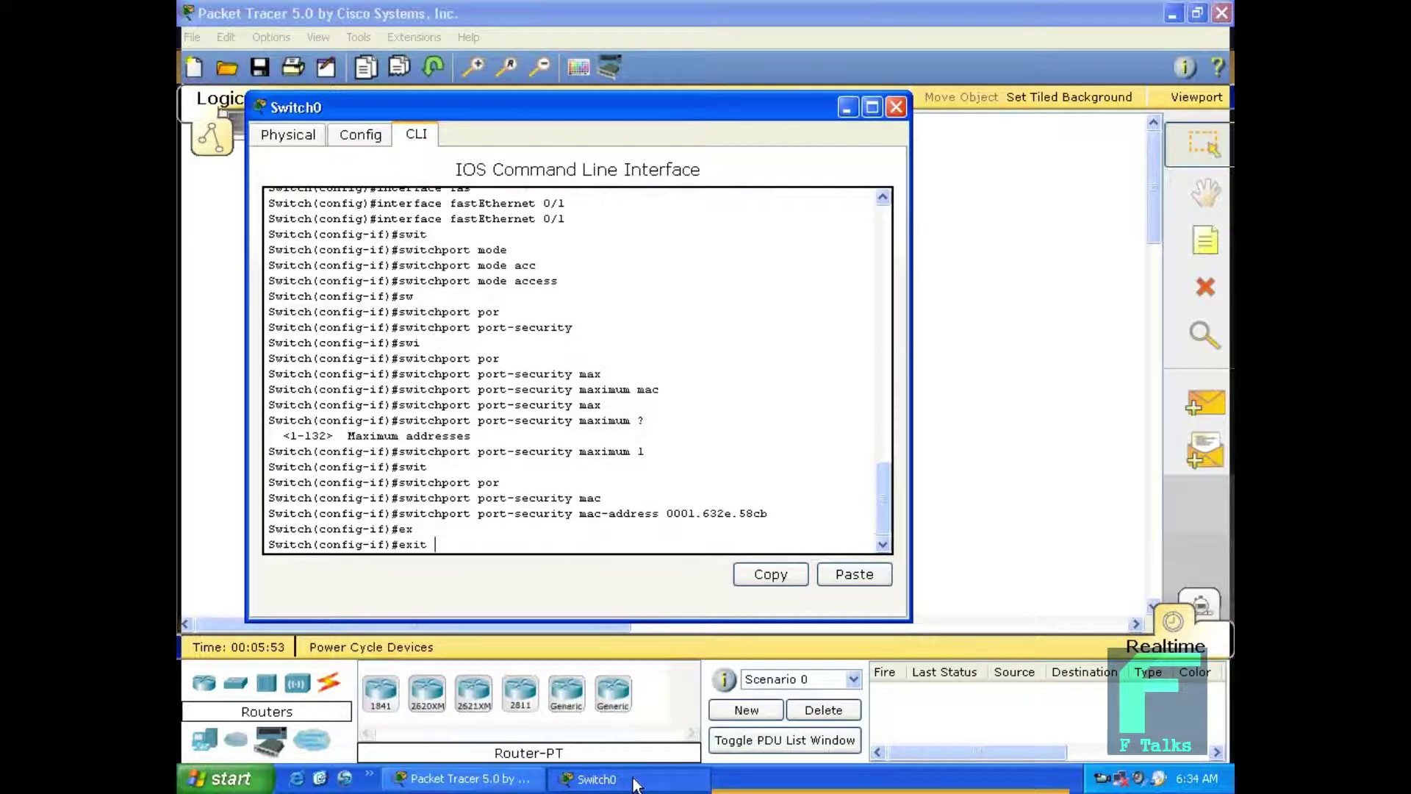
pyautogui.press('Return')
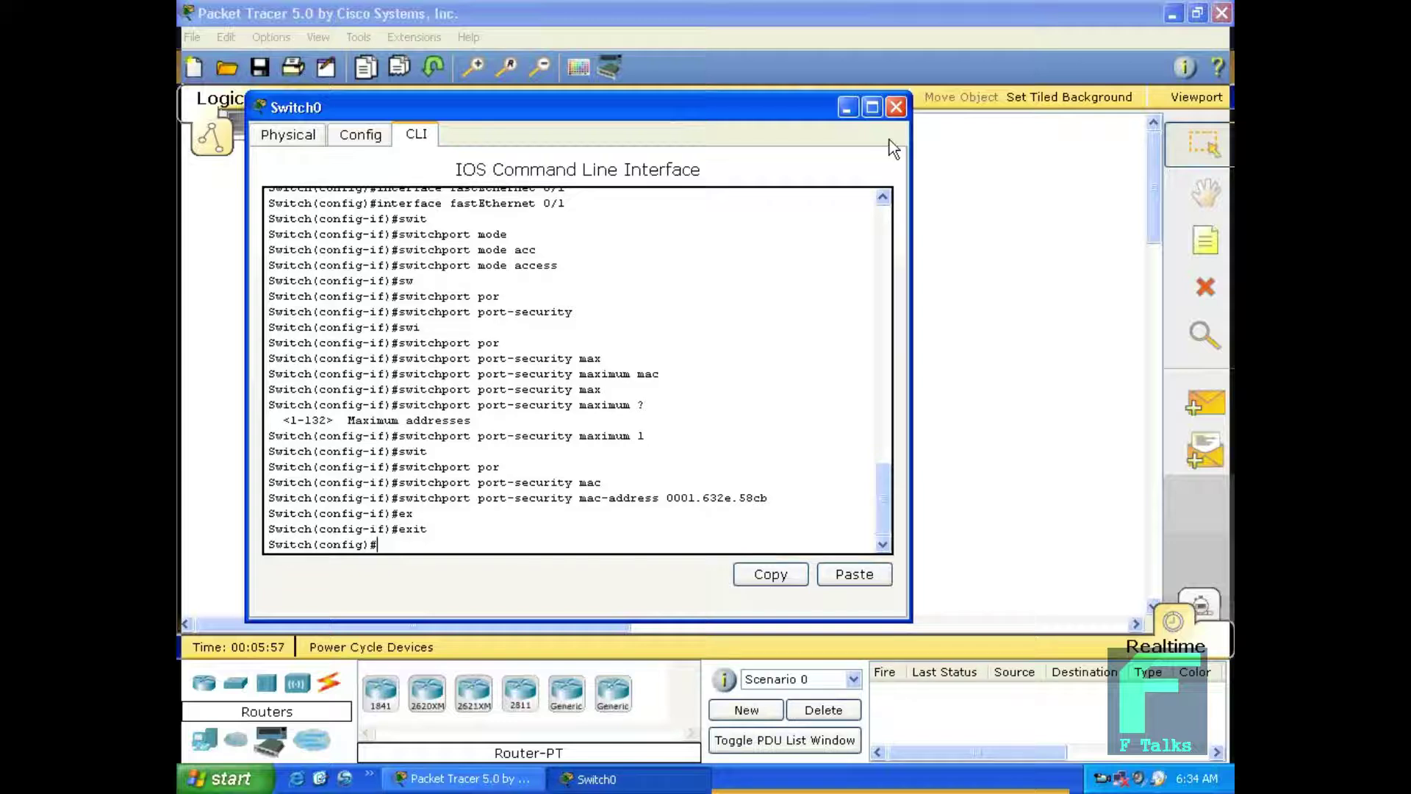
pyautogui.click(896, 108)
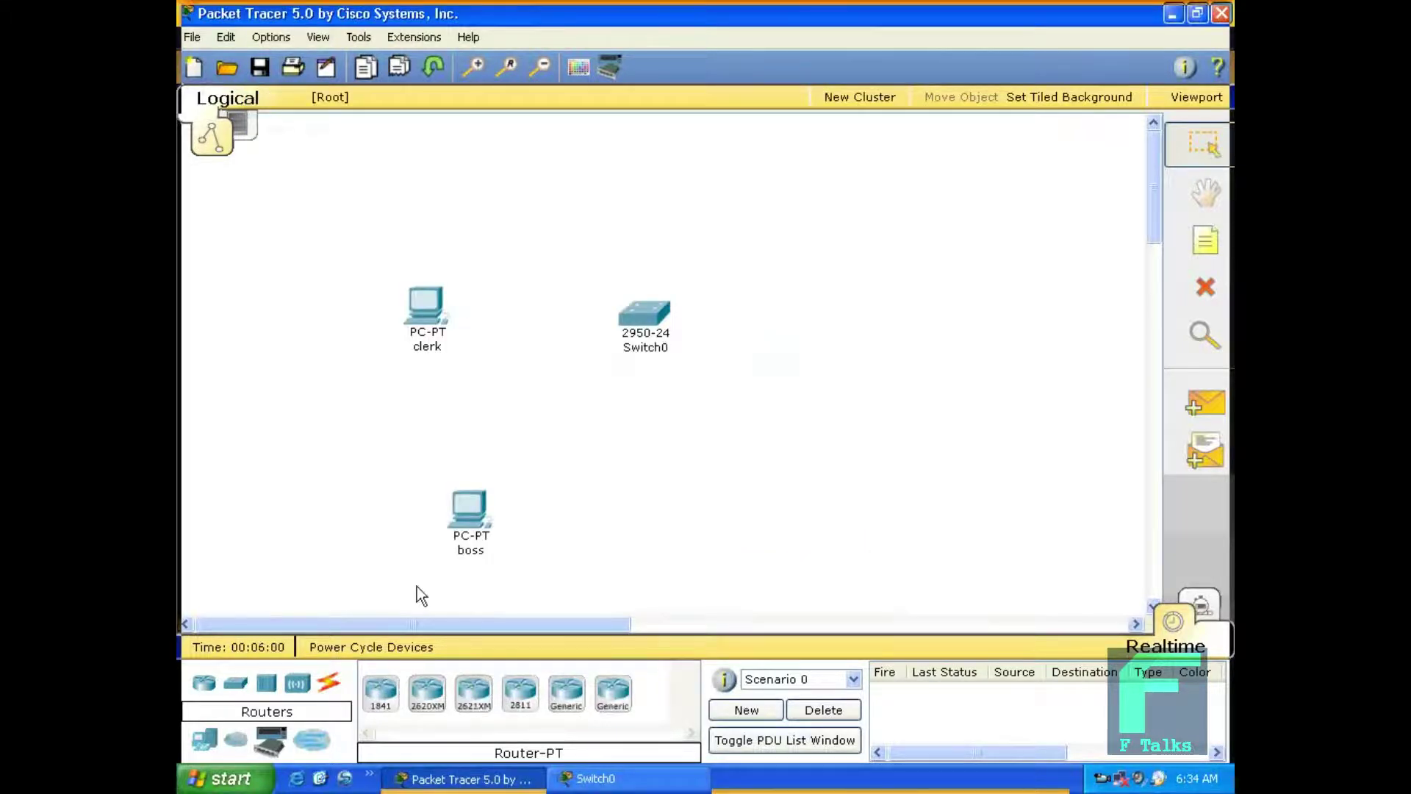
# Assign the boss PC the static IP address 1.1.1.1 with subnet mask 255.0.0.0 and close its window
pyautogui.click(326, 684)
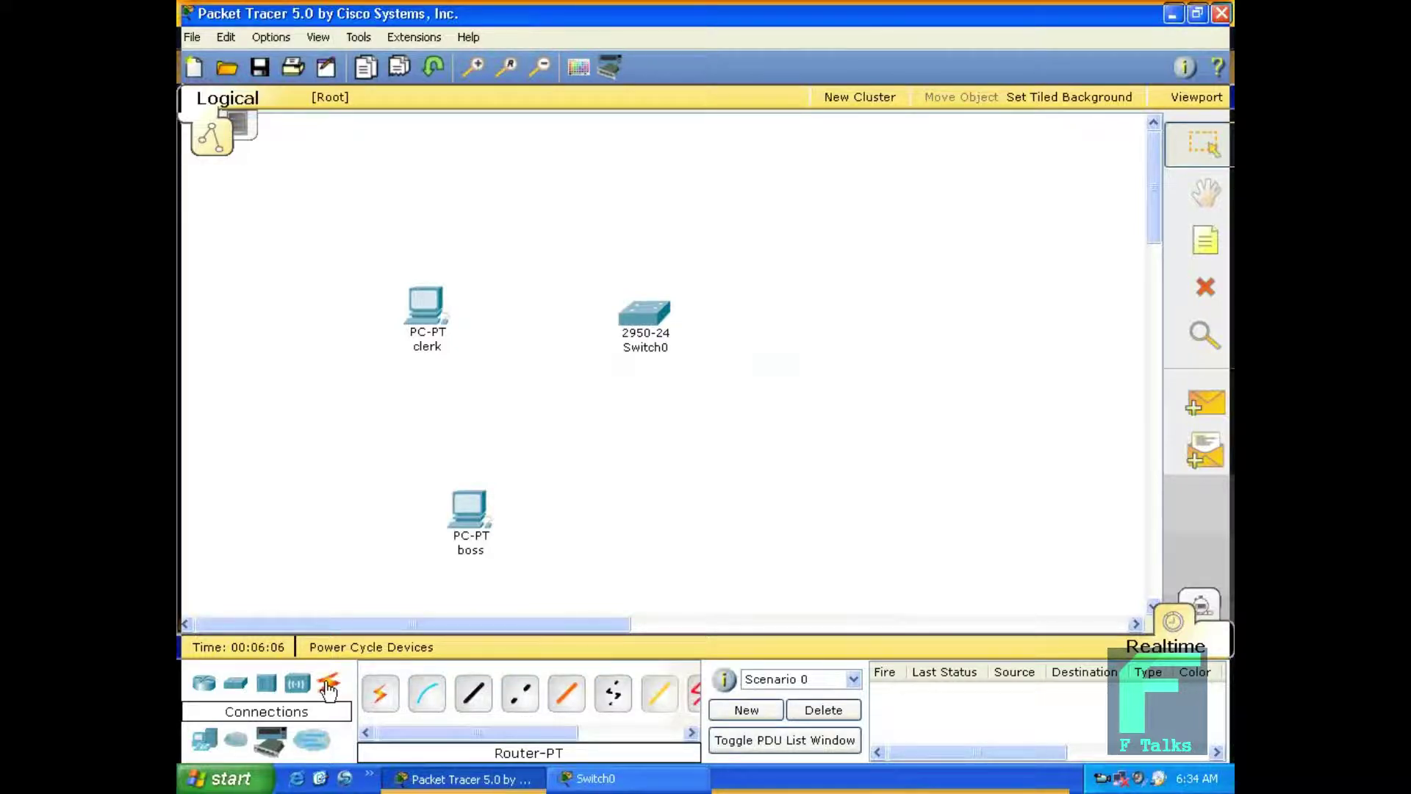
pyautogui.click(469, 507)
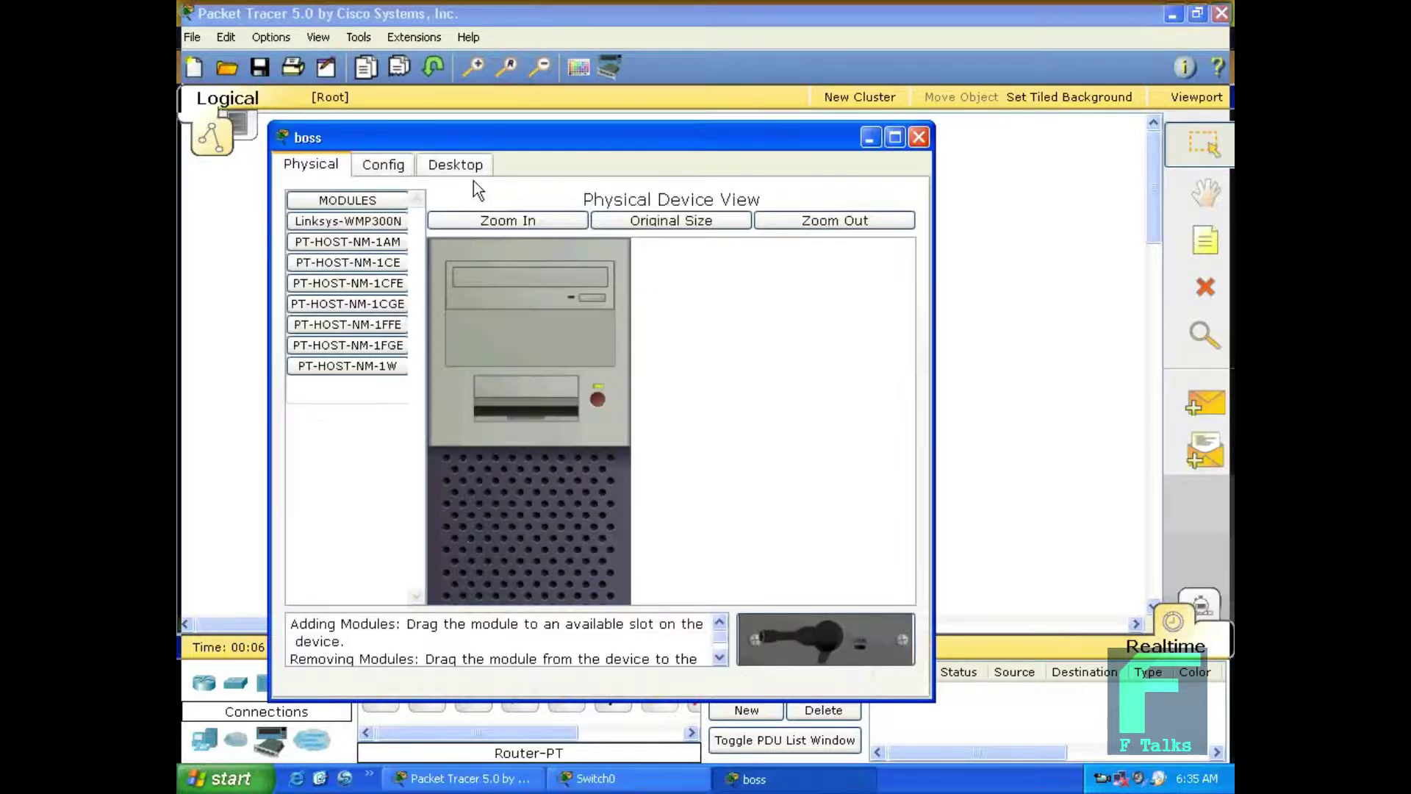
pyautogui.click(457, 169)
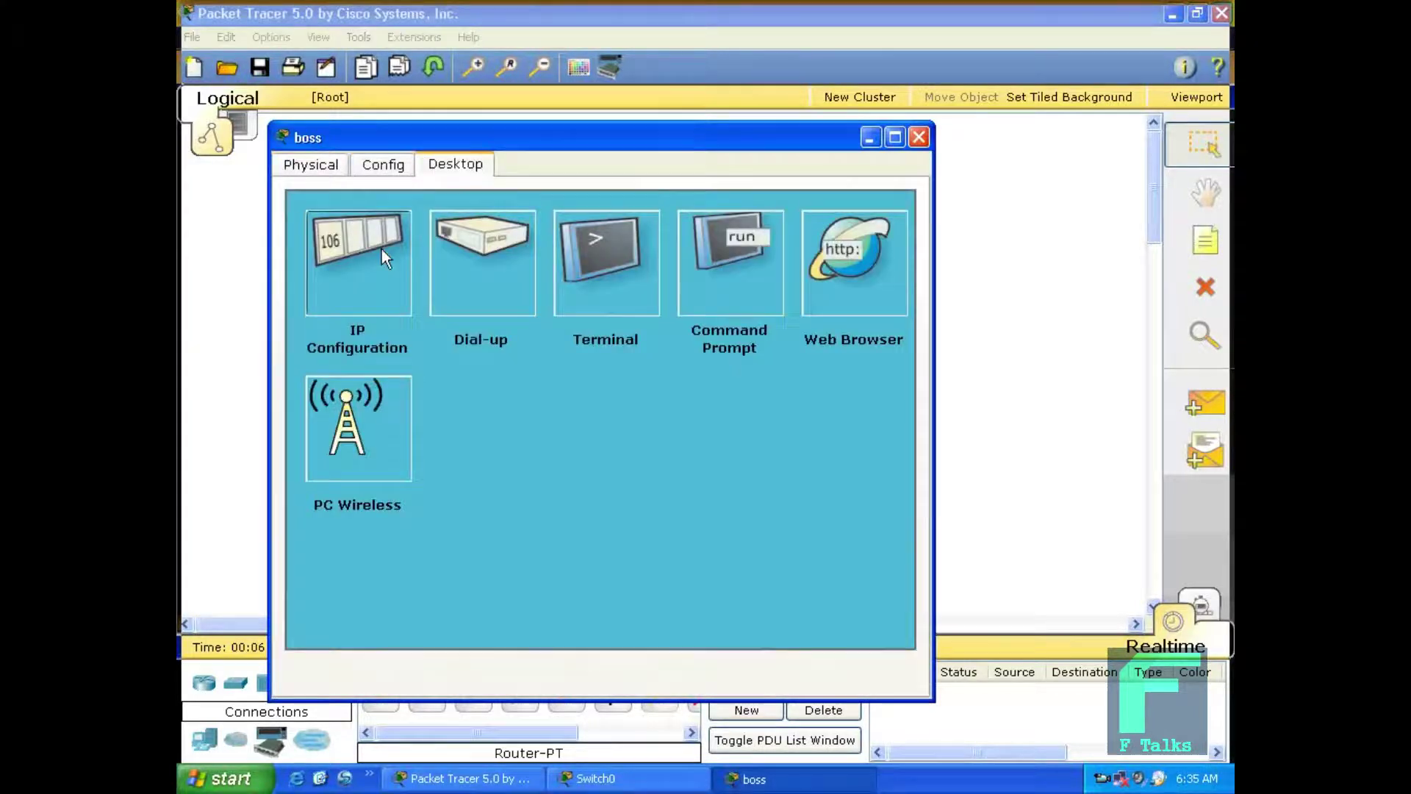
pyautogui.click(382, 249)
pyautogui.write('1.1.1.1')
pyautogui.press('Tab')
pyautogui.press('Tab')
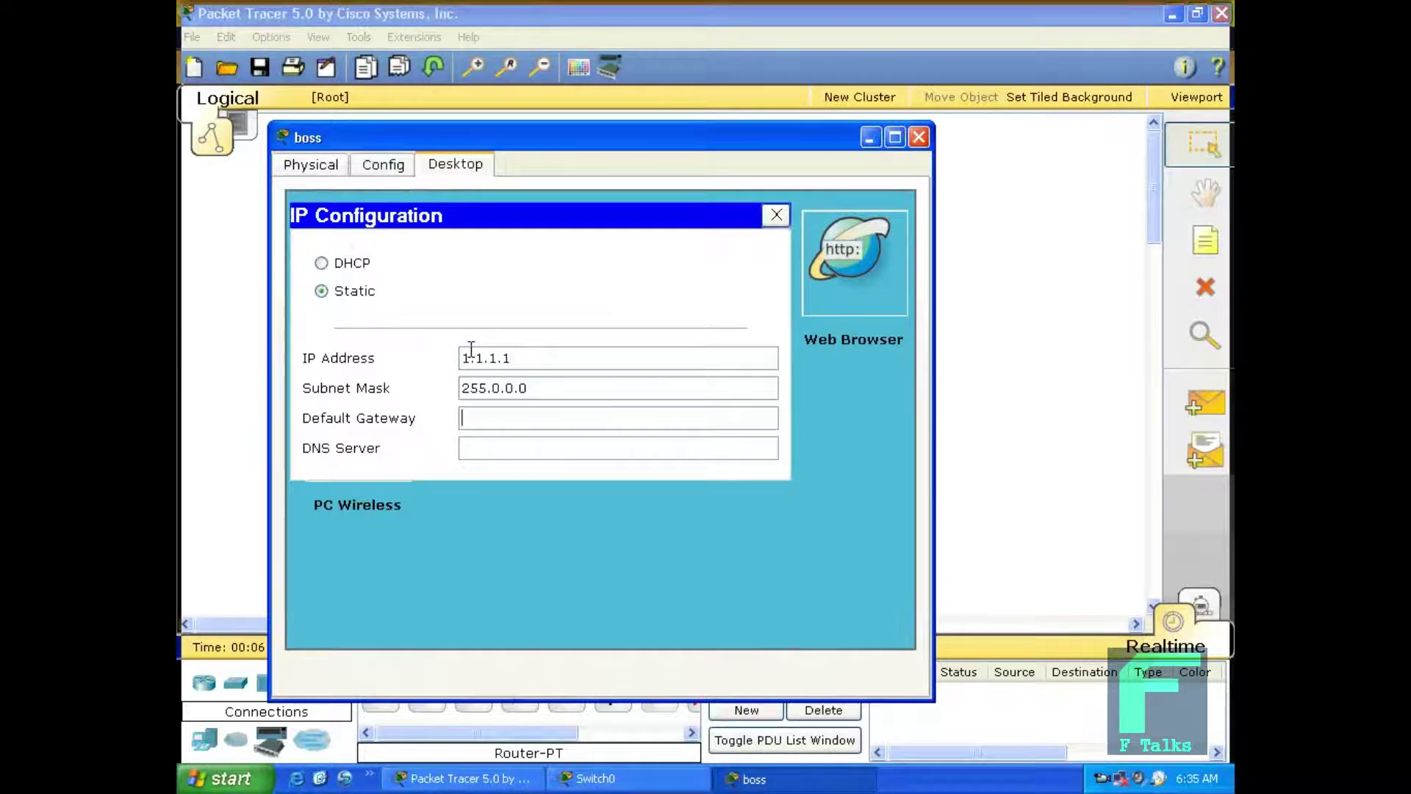
pyautogui.click(777, 215)
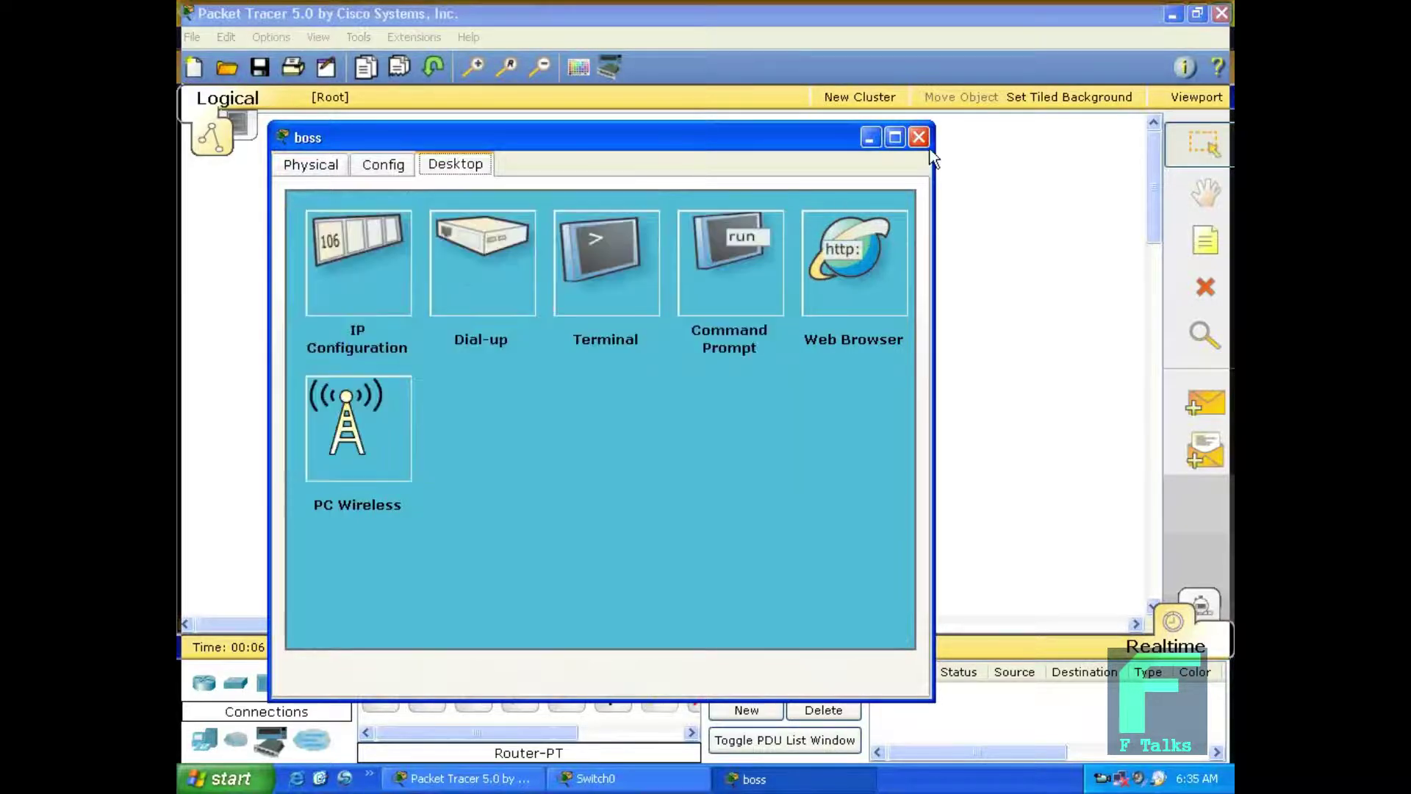
pyautogui.click(919, 138)
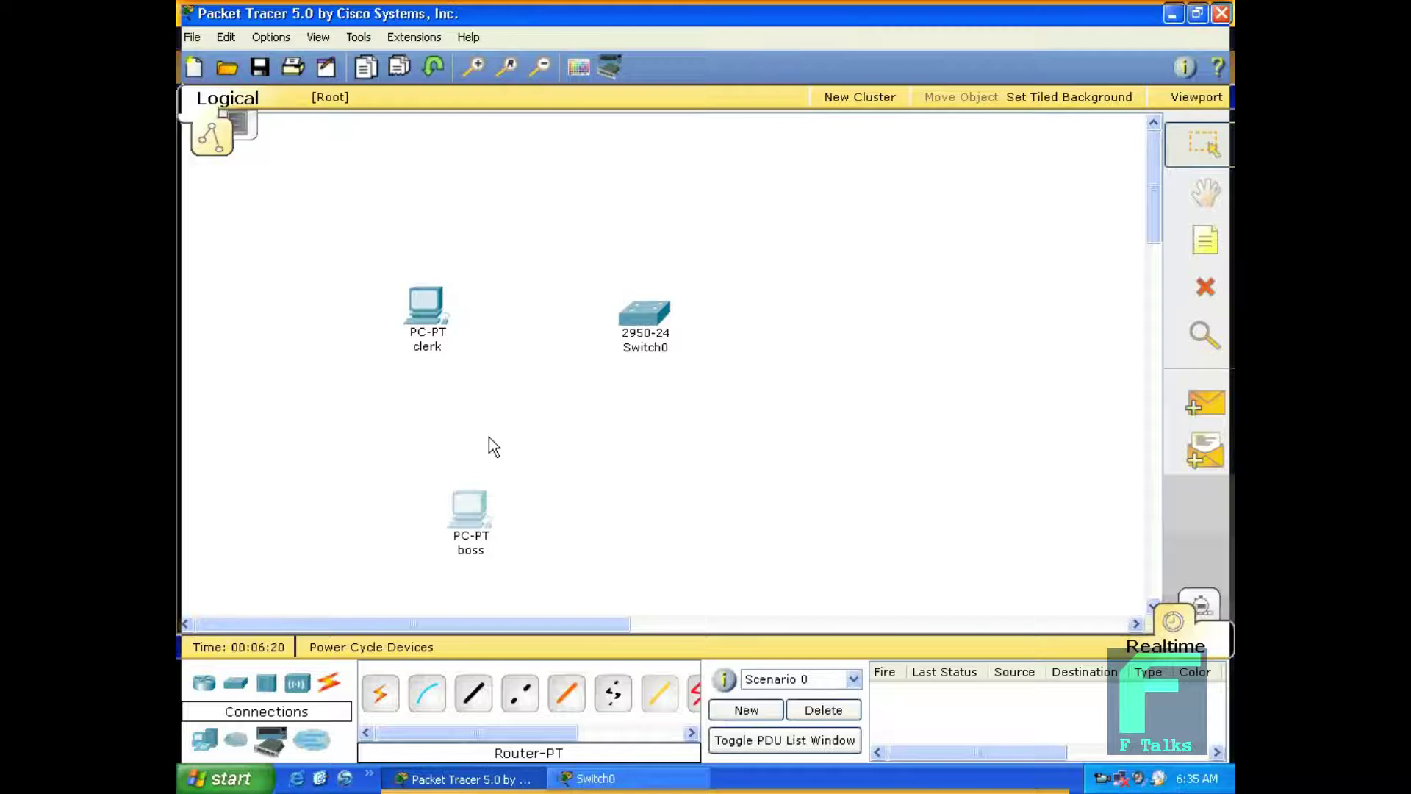
# Assign the clerk PC the static IP address 1.1.1.2 with the default subnet mask and close its window
pyautogui.click(422, 306)
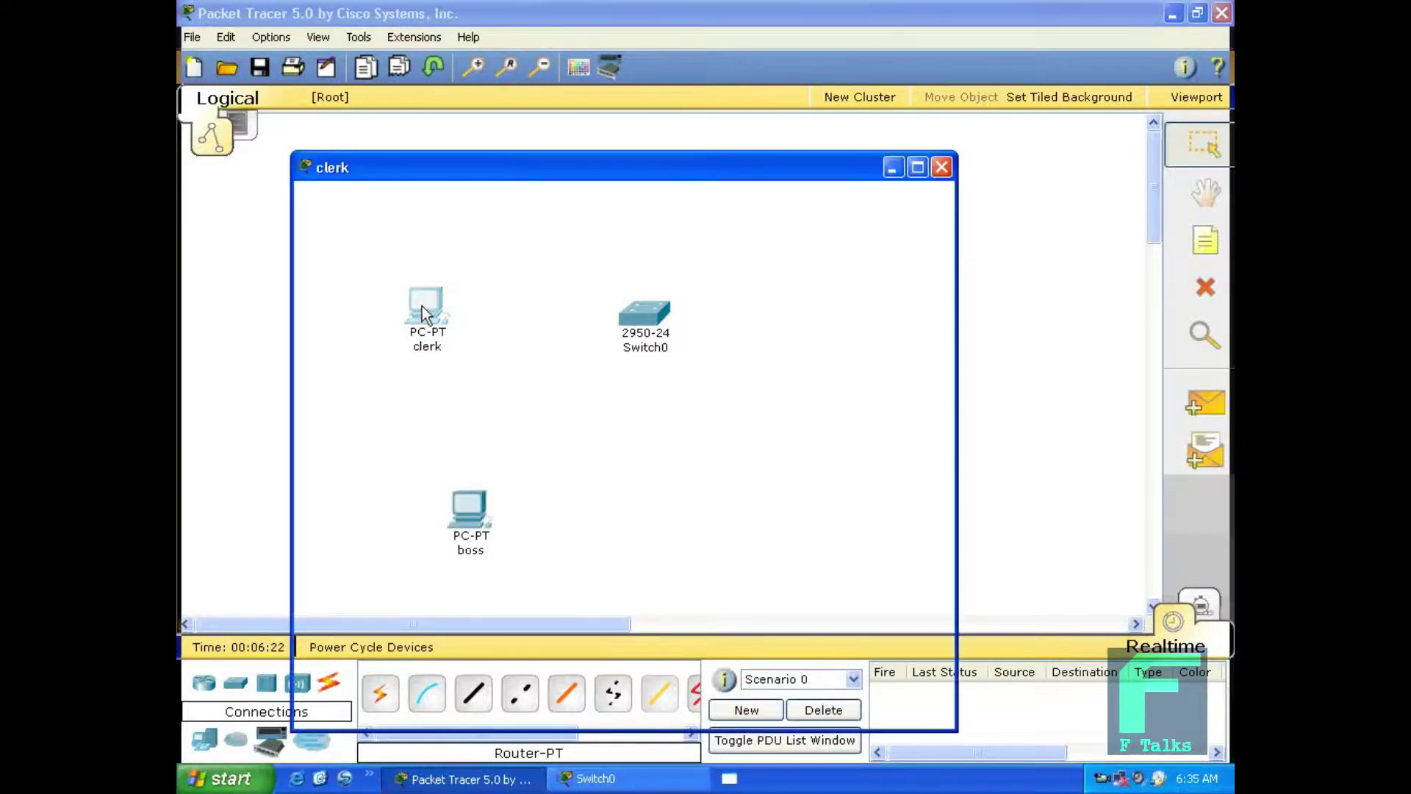
pyautogui.click(479, 199)
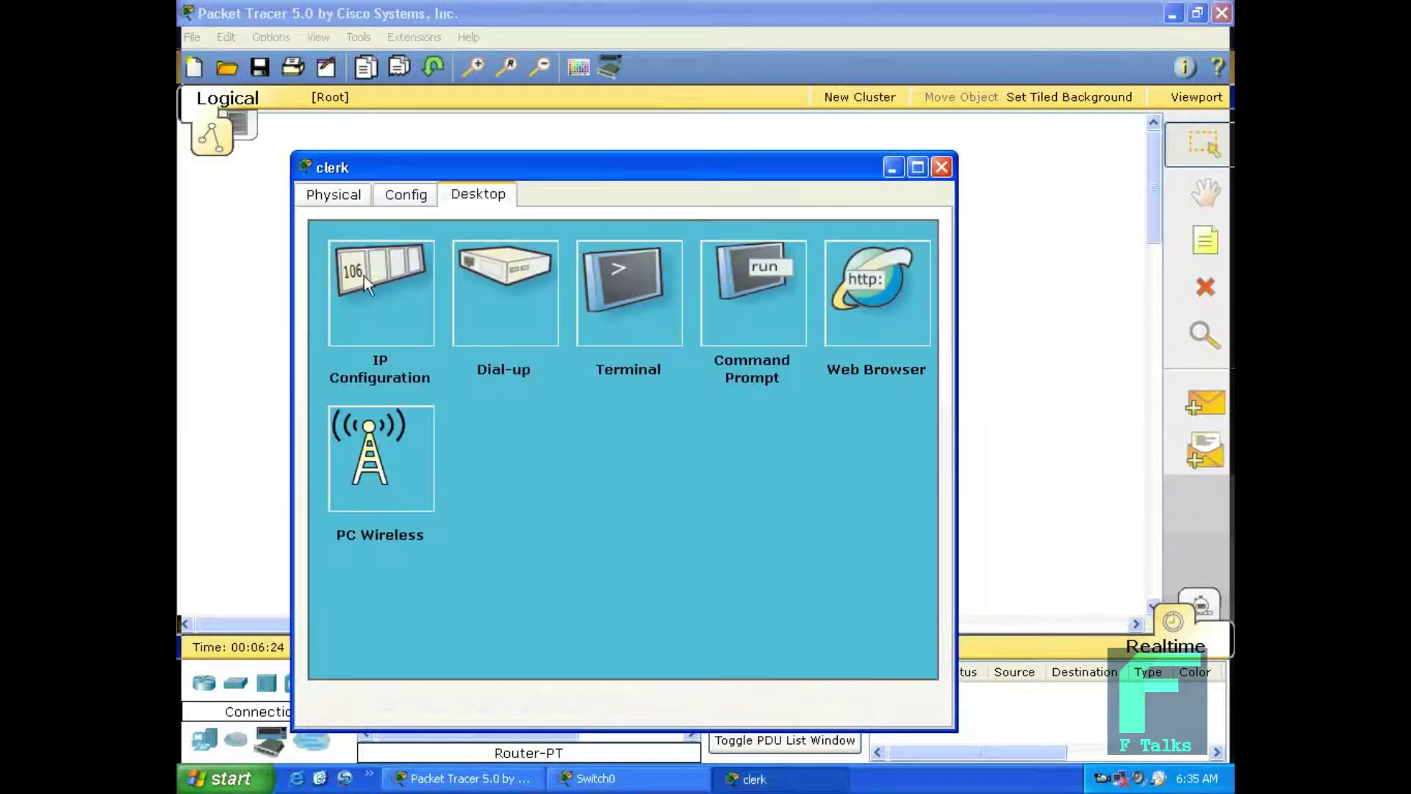
pyautogui.click(364, 276)
pyautogui.click(523, 394)
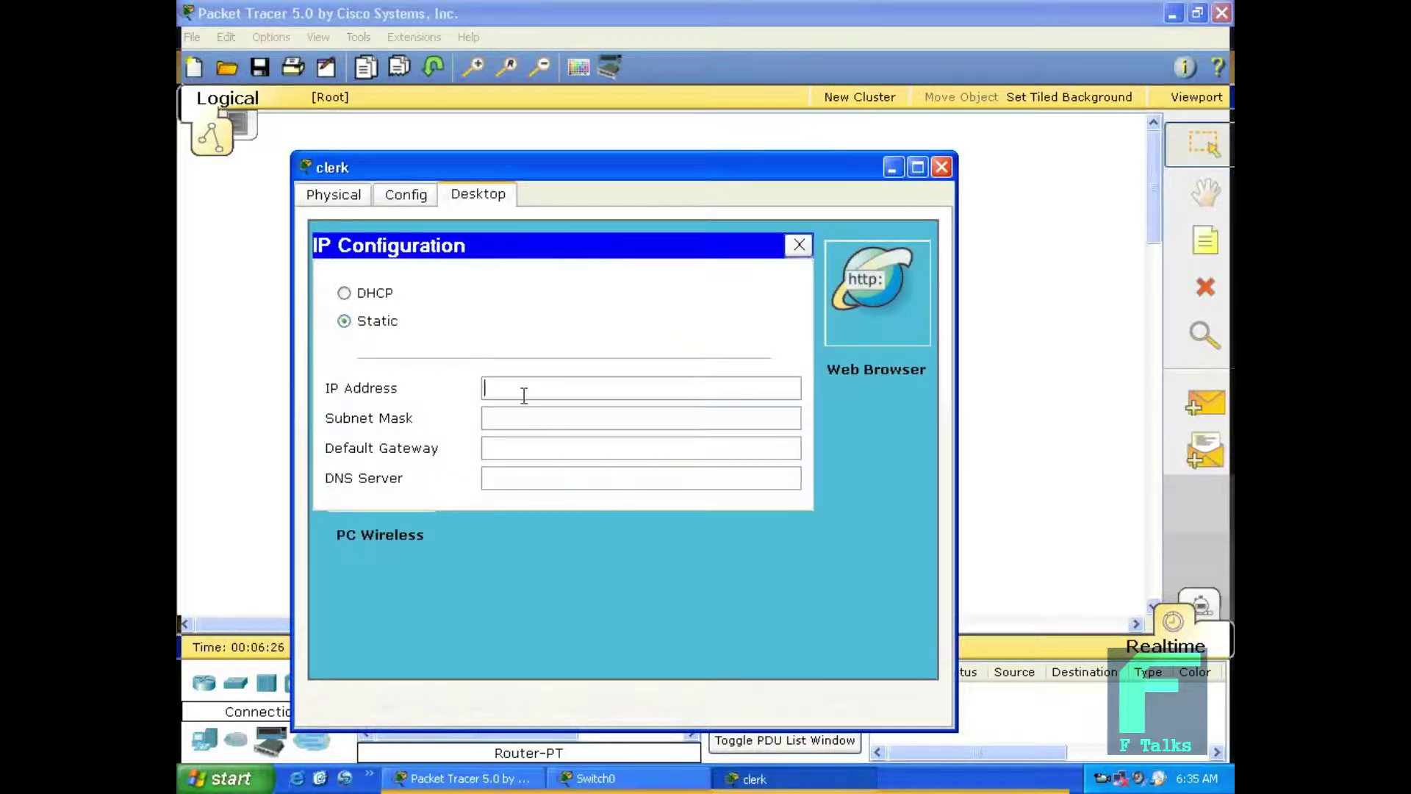
pyautogui.write('1.1.1.2')
pyautogui.press('Tab')
pyautogui.click(804, 244)
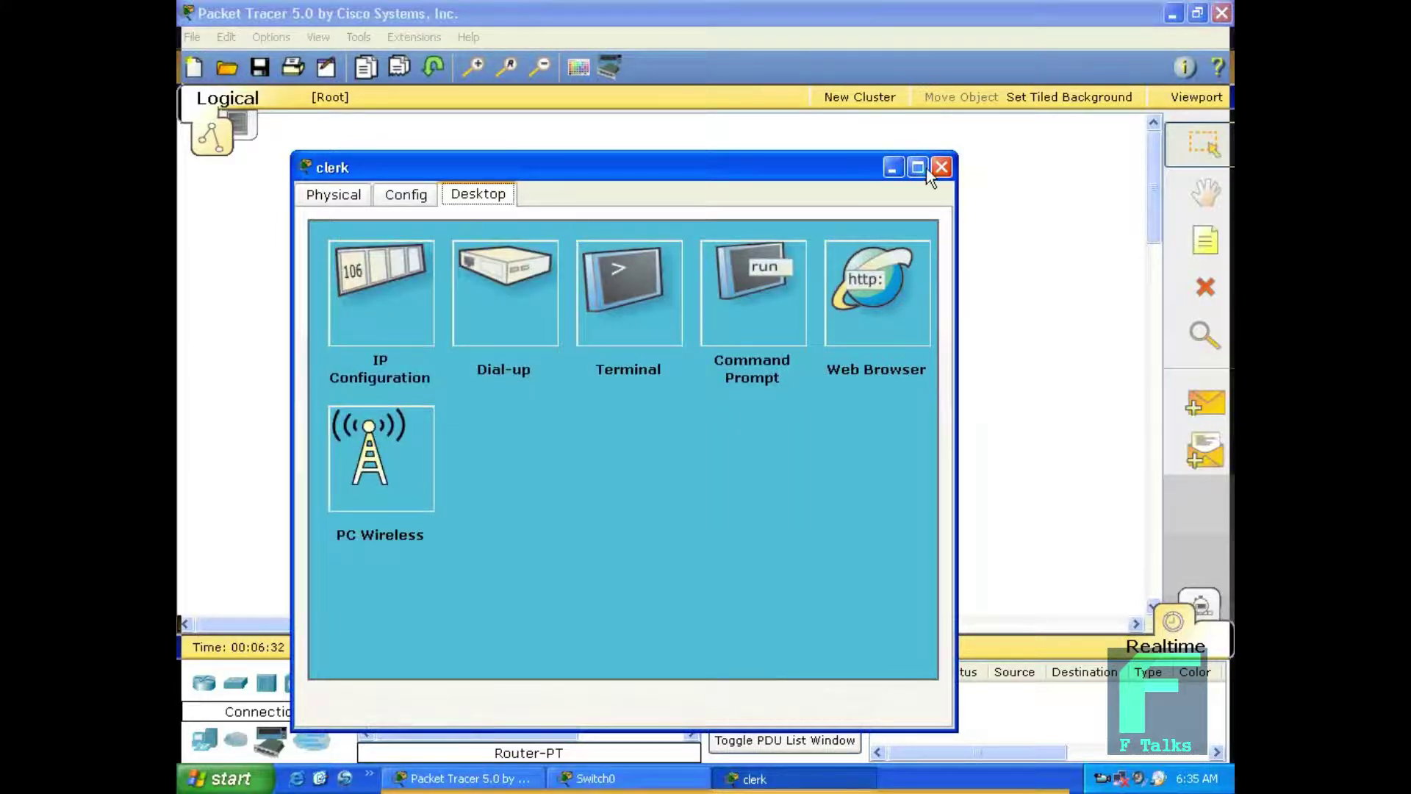
pyautogui.click(942, 168)
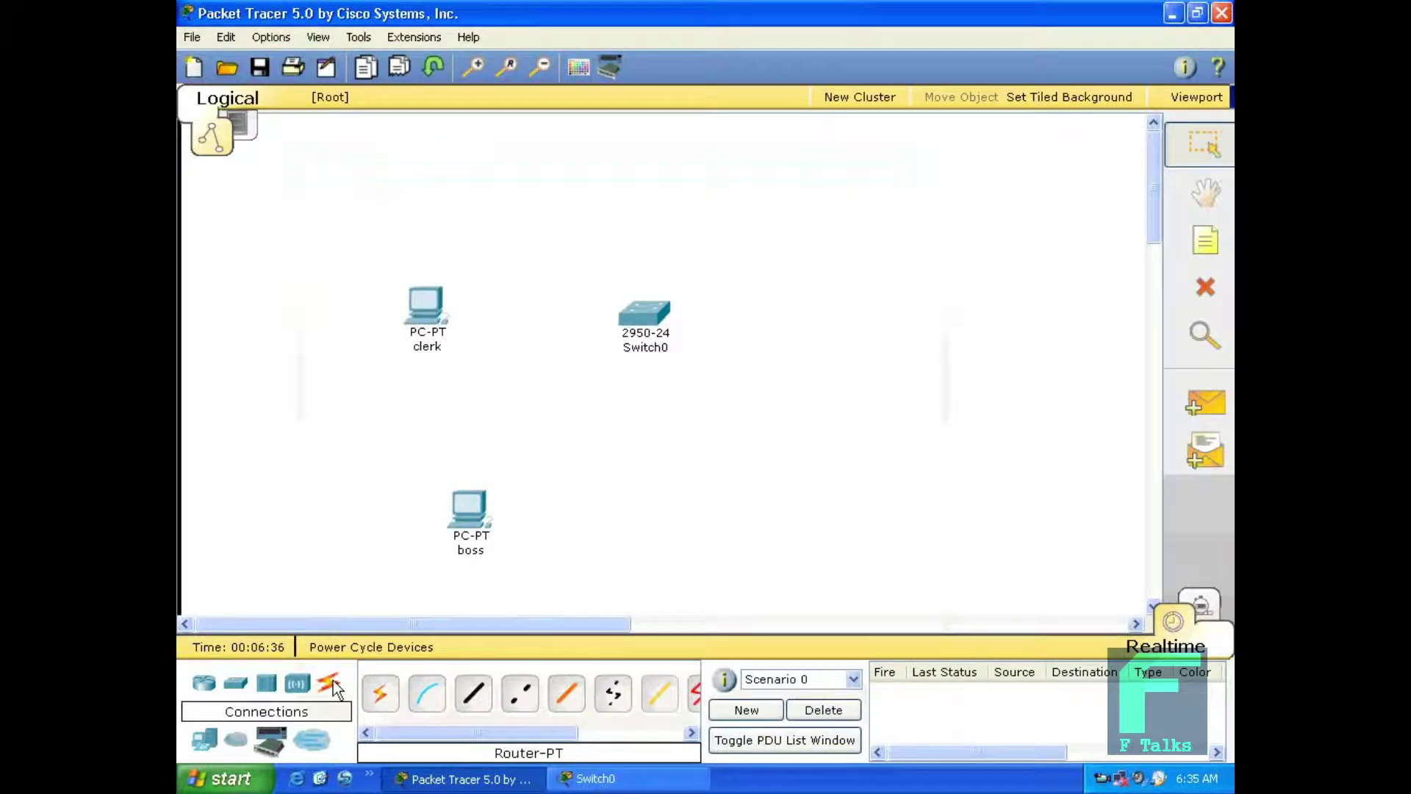
# Connect the boss PC's FastEthernet port to FastEthernet0/1 on Switch0 with a copper straight-through cable
pyautogui.click(473, 693)
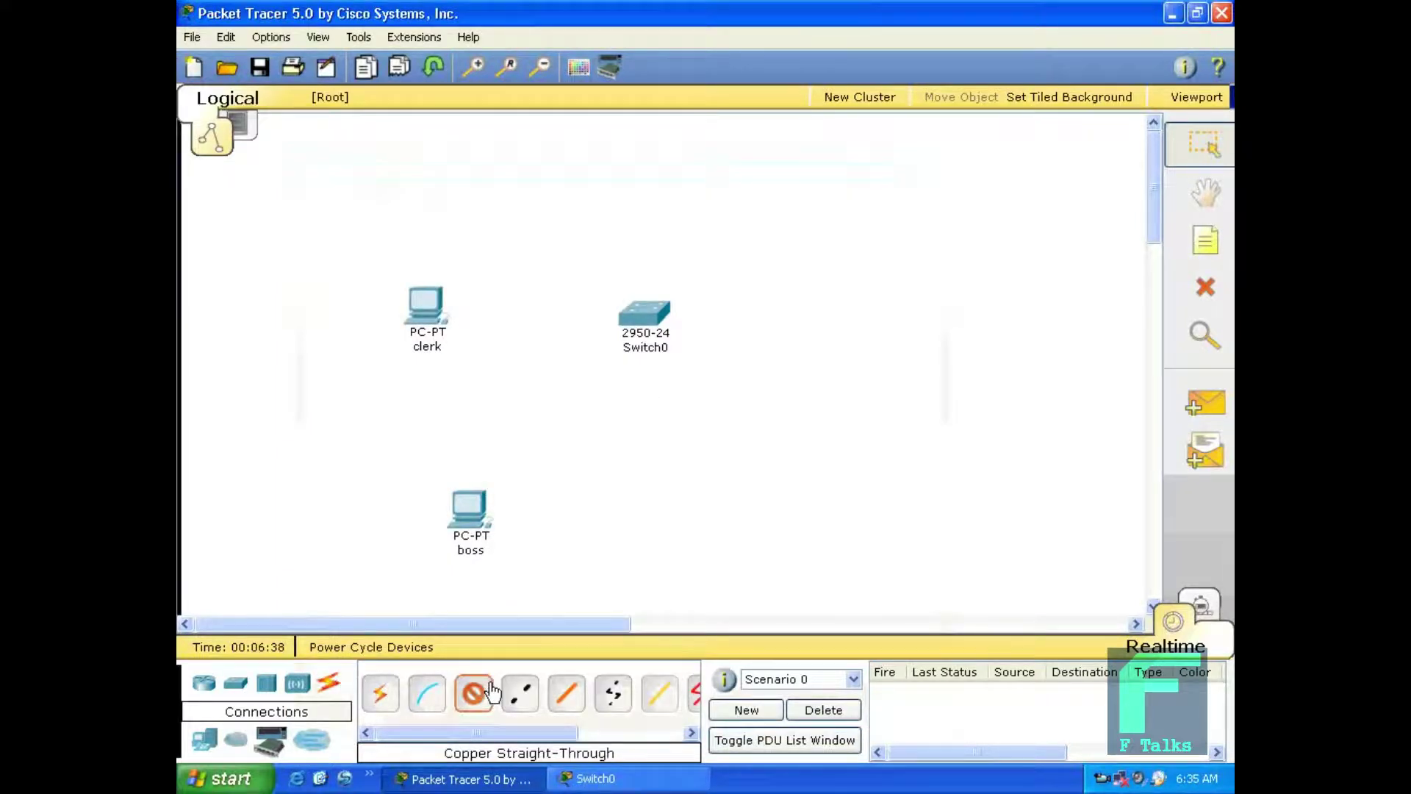
pyautogui.click(471, 504)
pyautogui.click(499, 518)
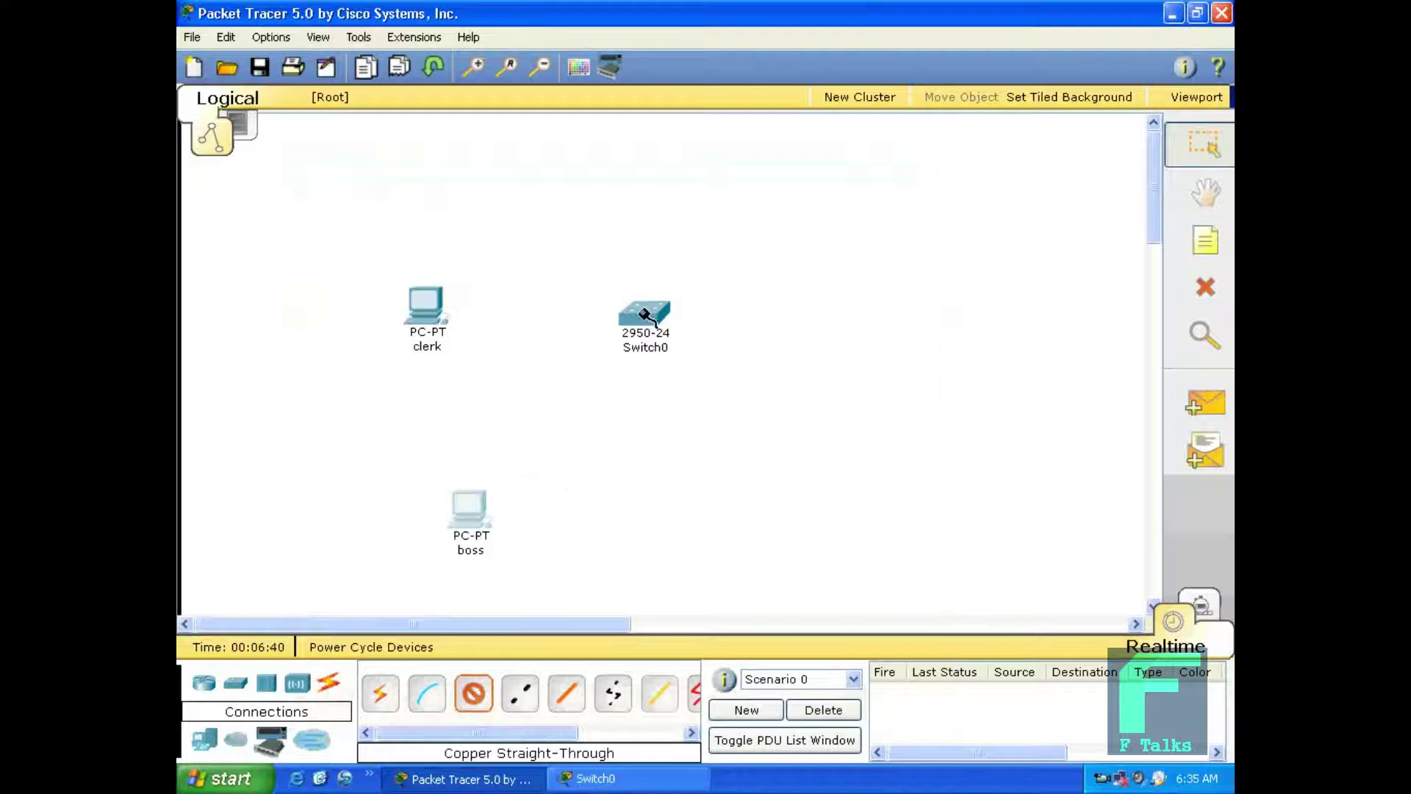
pyautogui.click(647, 310)
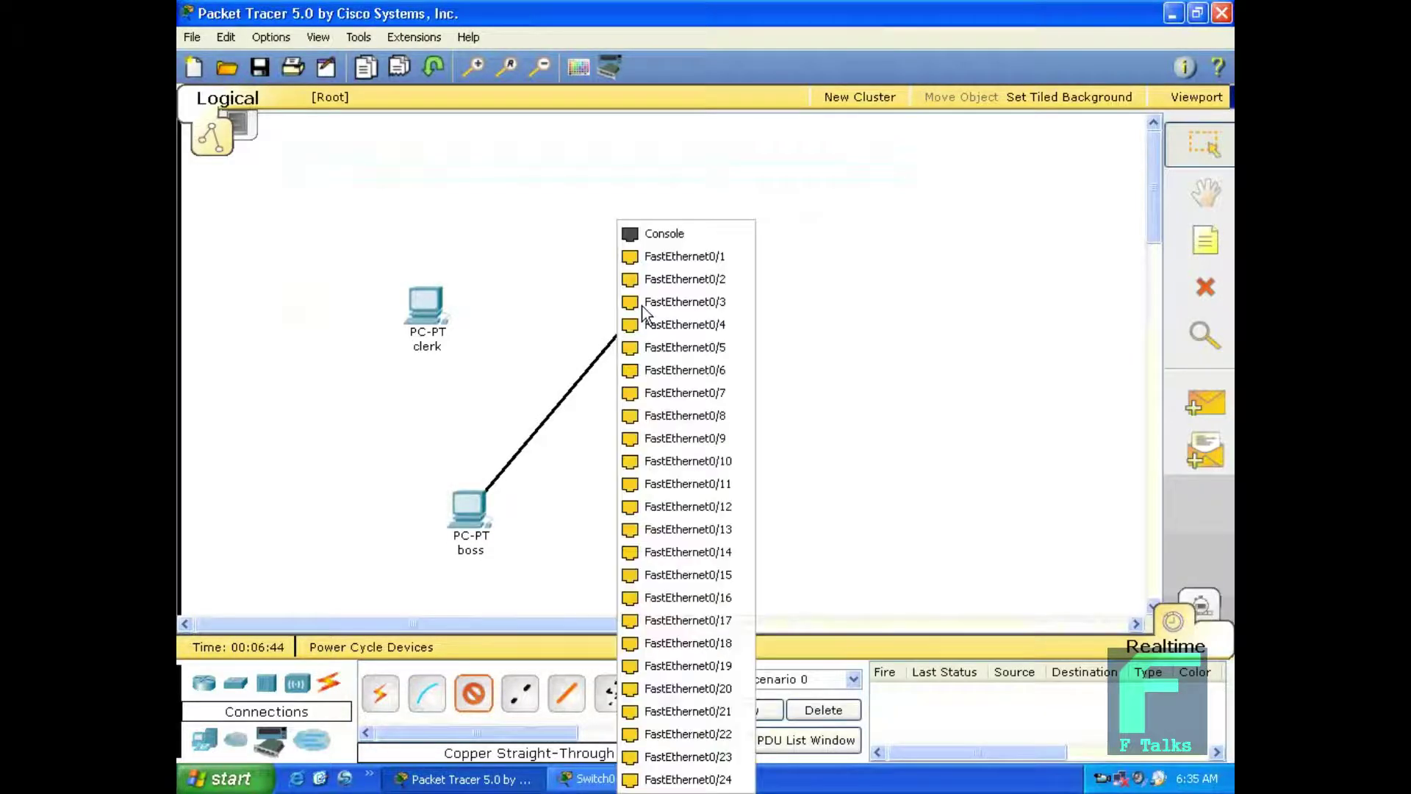
pyautogui.click(643, 254)
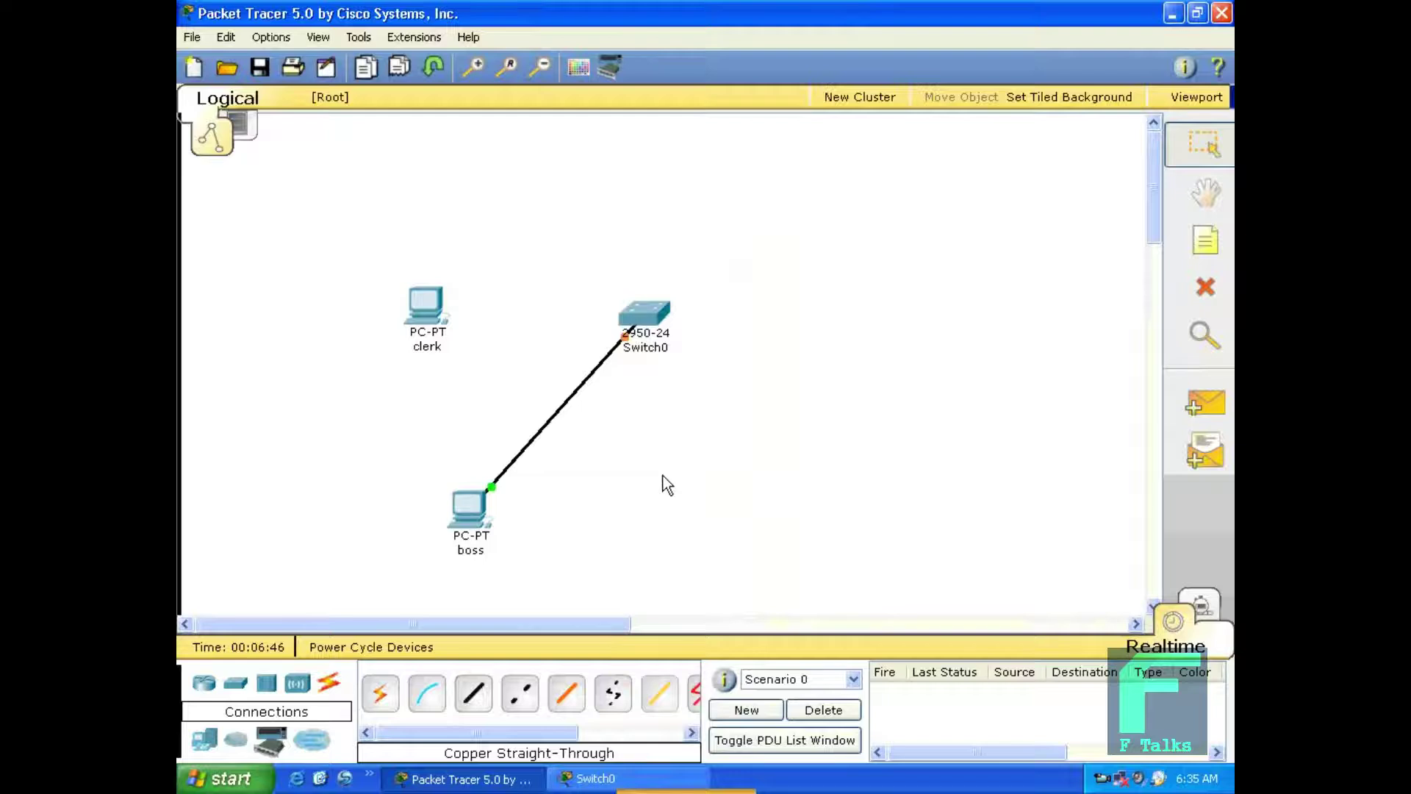
# Connect the clerk PC's FastEthernet port to FastEthernet0/2 on Switch0 with a copper straight-through cable
pyautogui.click(473, 692)
pyautogui.click(416, 308)
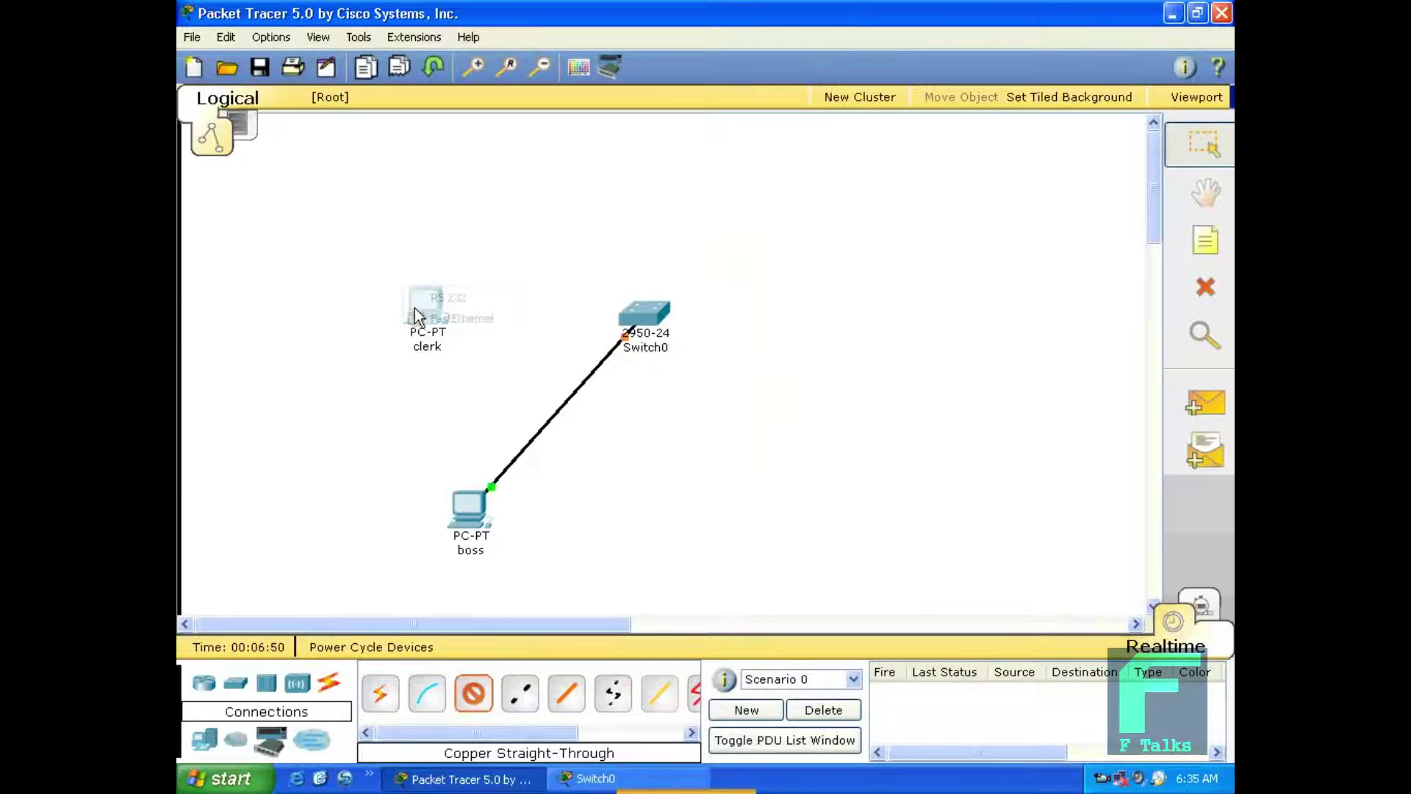
pyautogui.click(443, 326)
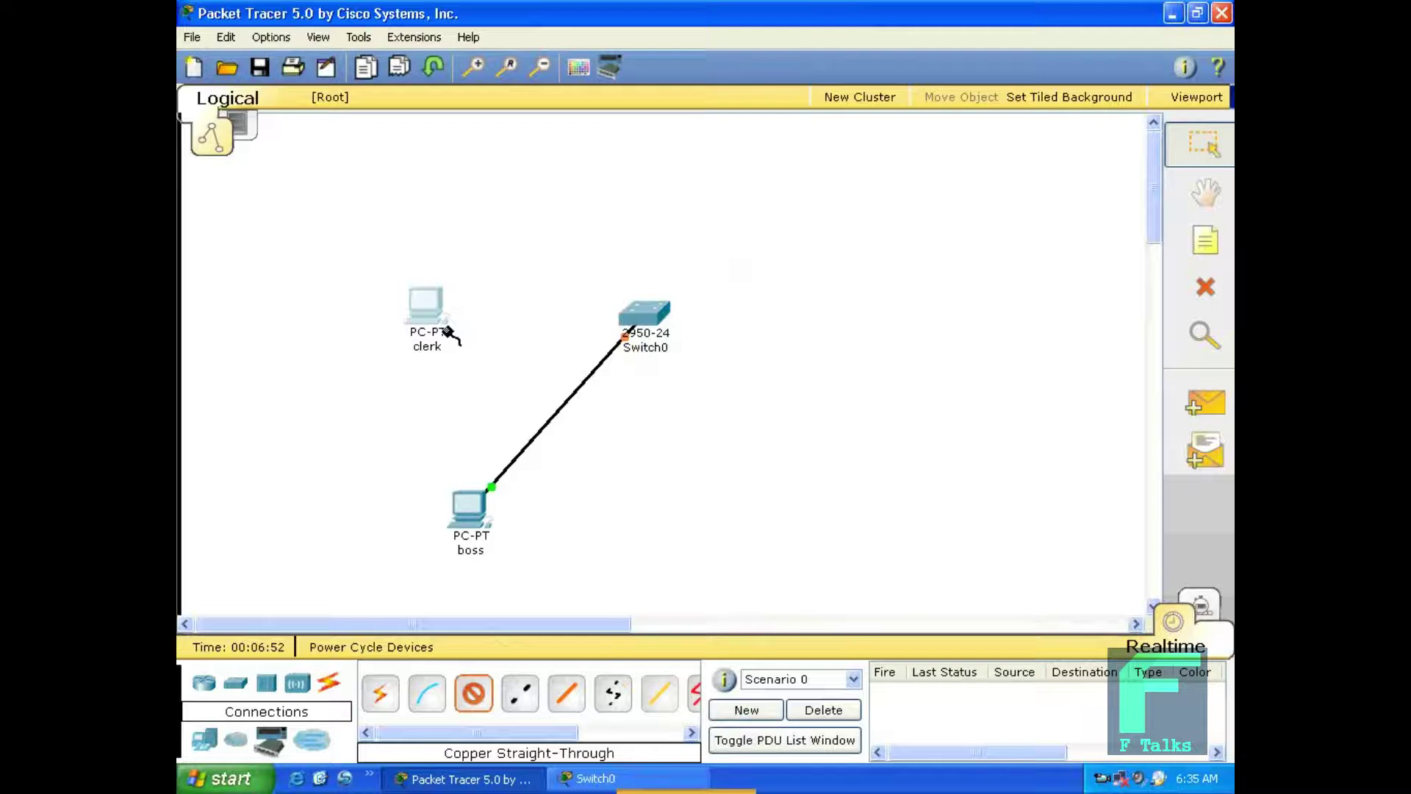
pyautogui.click(639, 315)
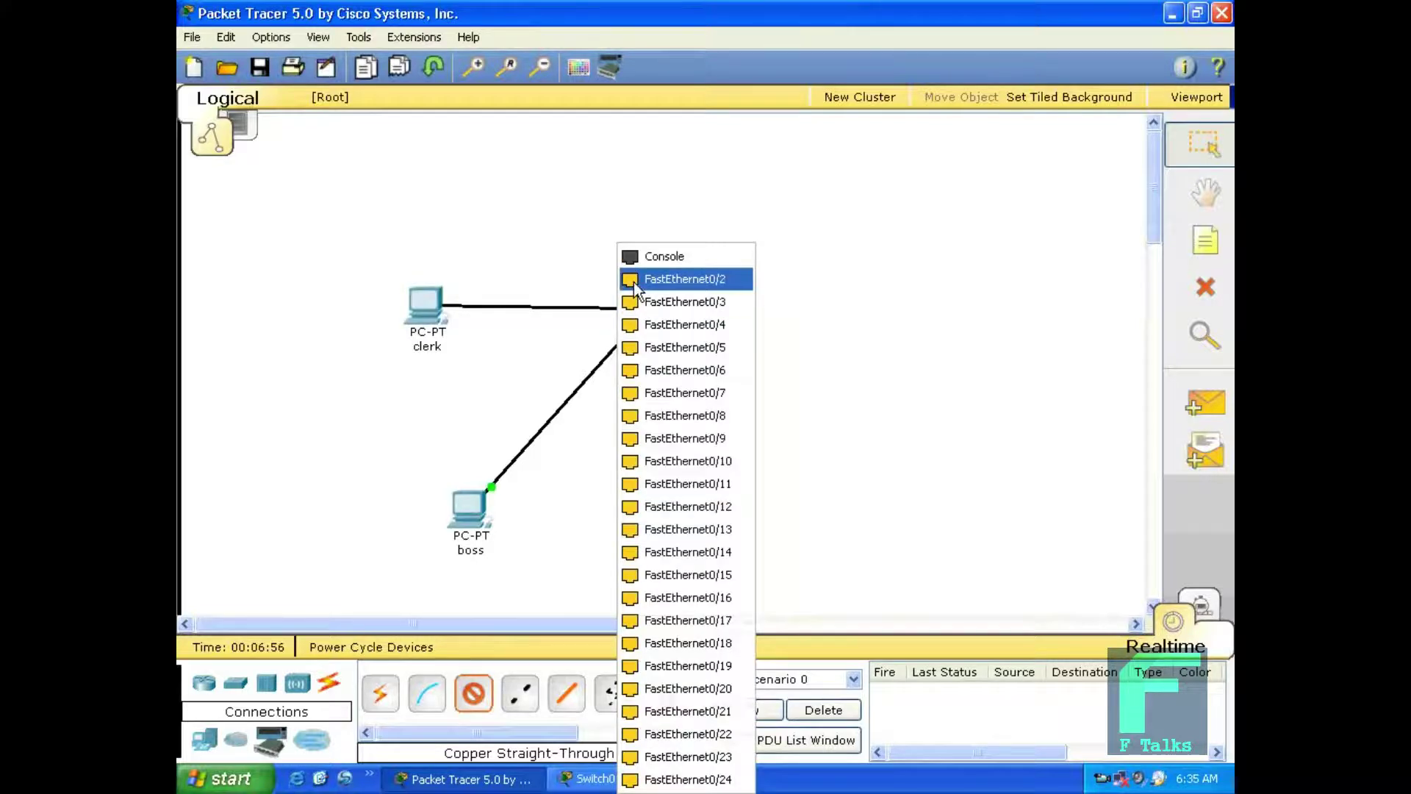
pyautogui.click(634, 286)
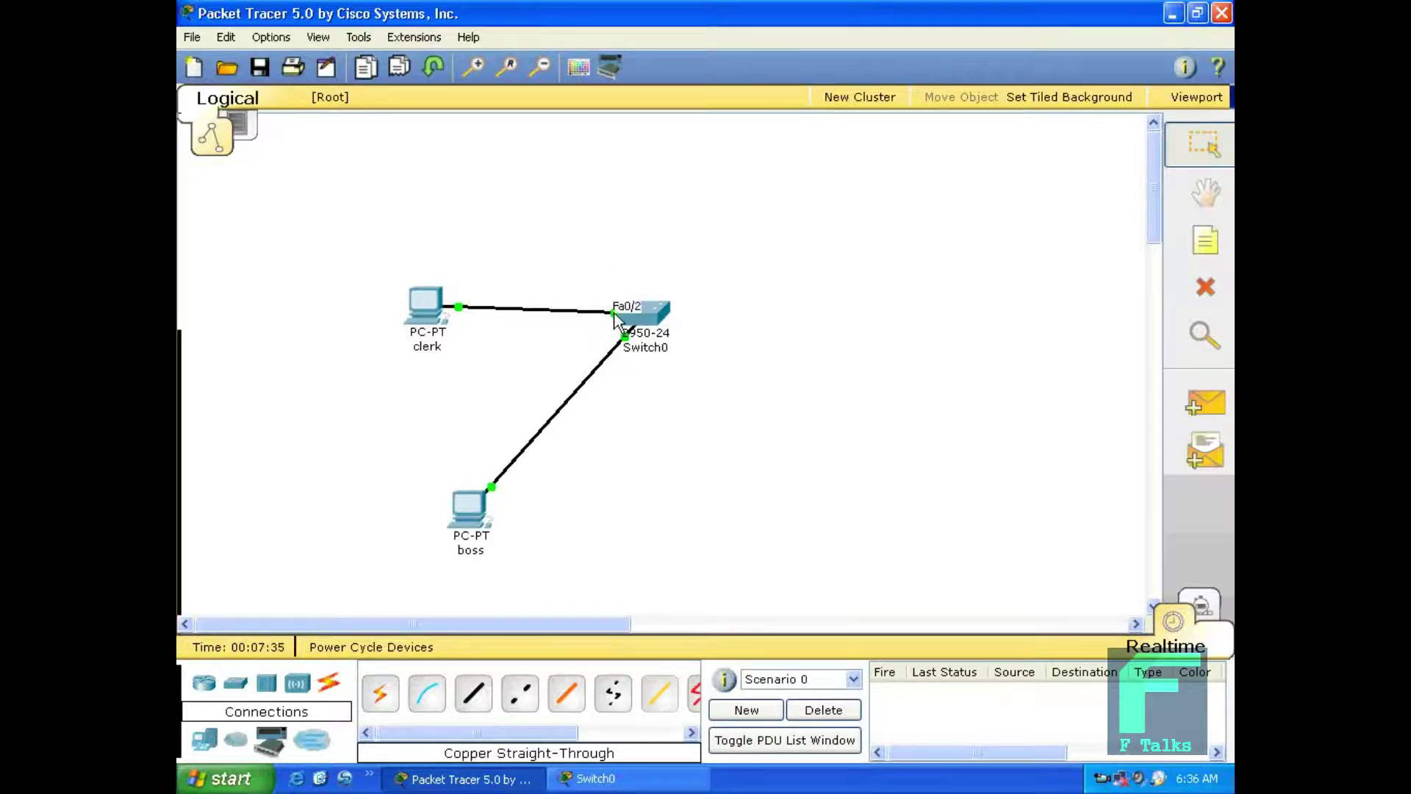
# Check the switch port labels, and delete the cables linking the clerk and boss PCs to Switch0
pyautogui.moveTo(625, 345)
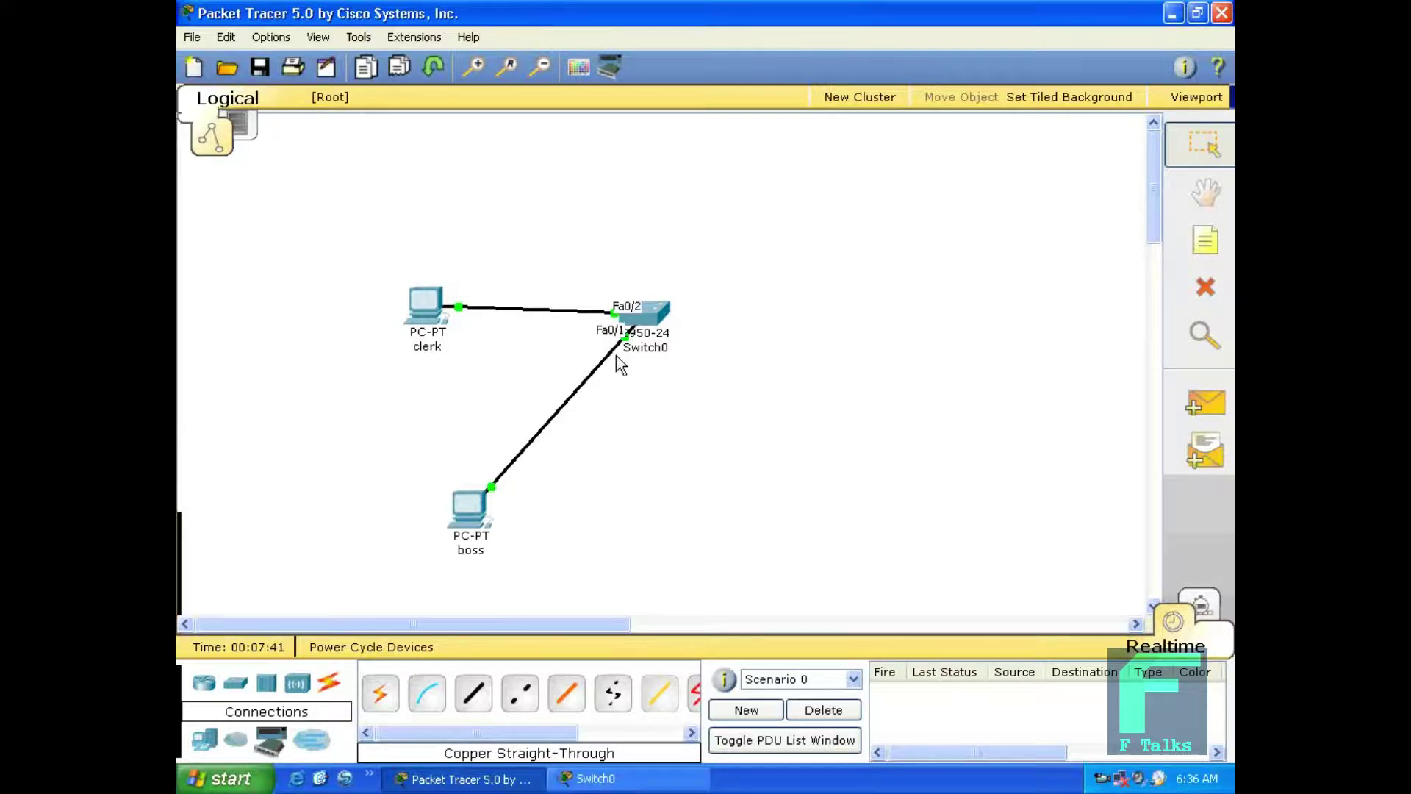
pyautogui.click(1205, 286)
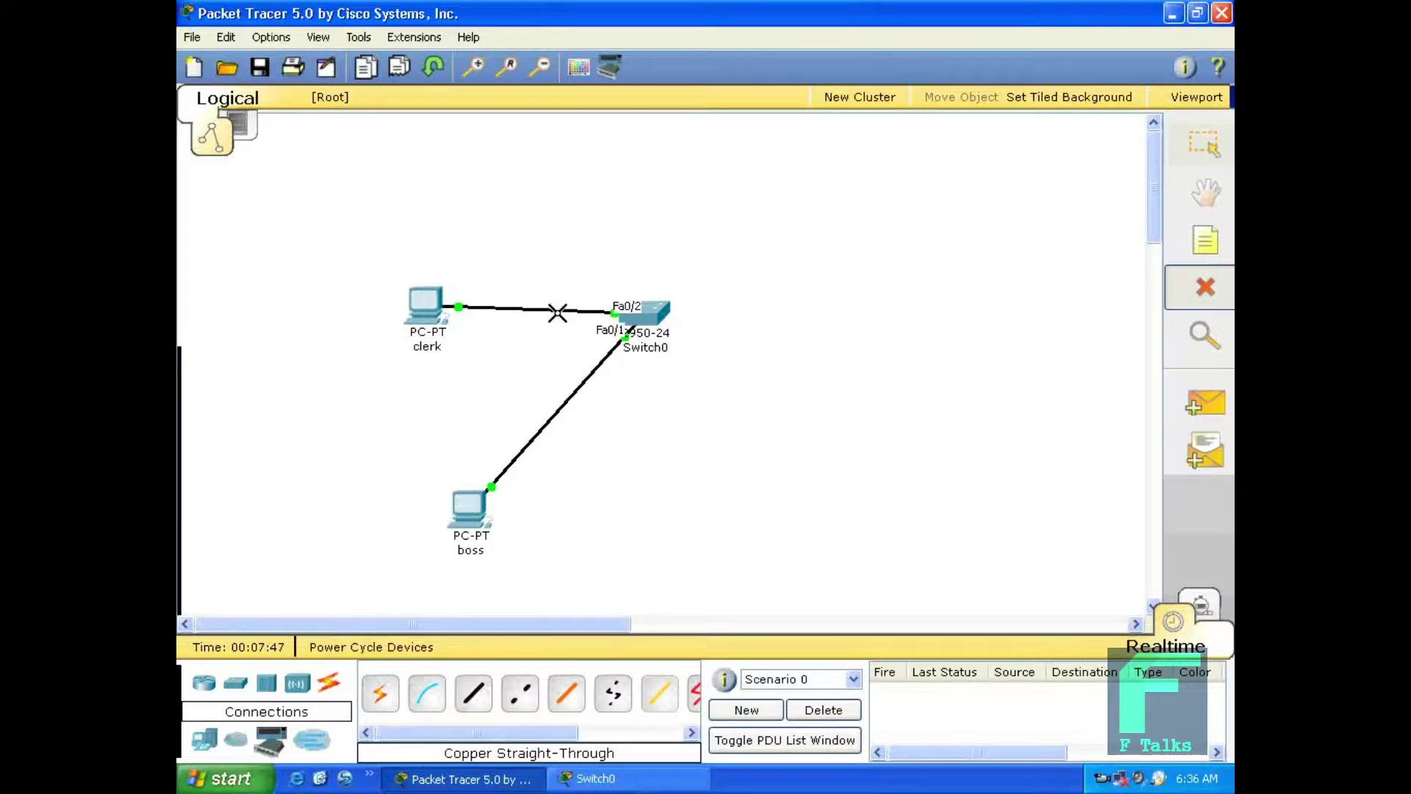
pyautogui.click(557, 316)
pyautogui.click(1205, 287)
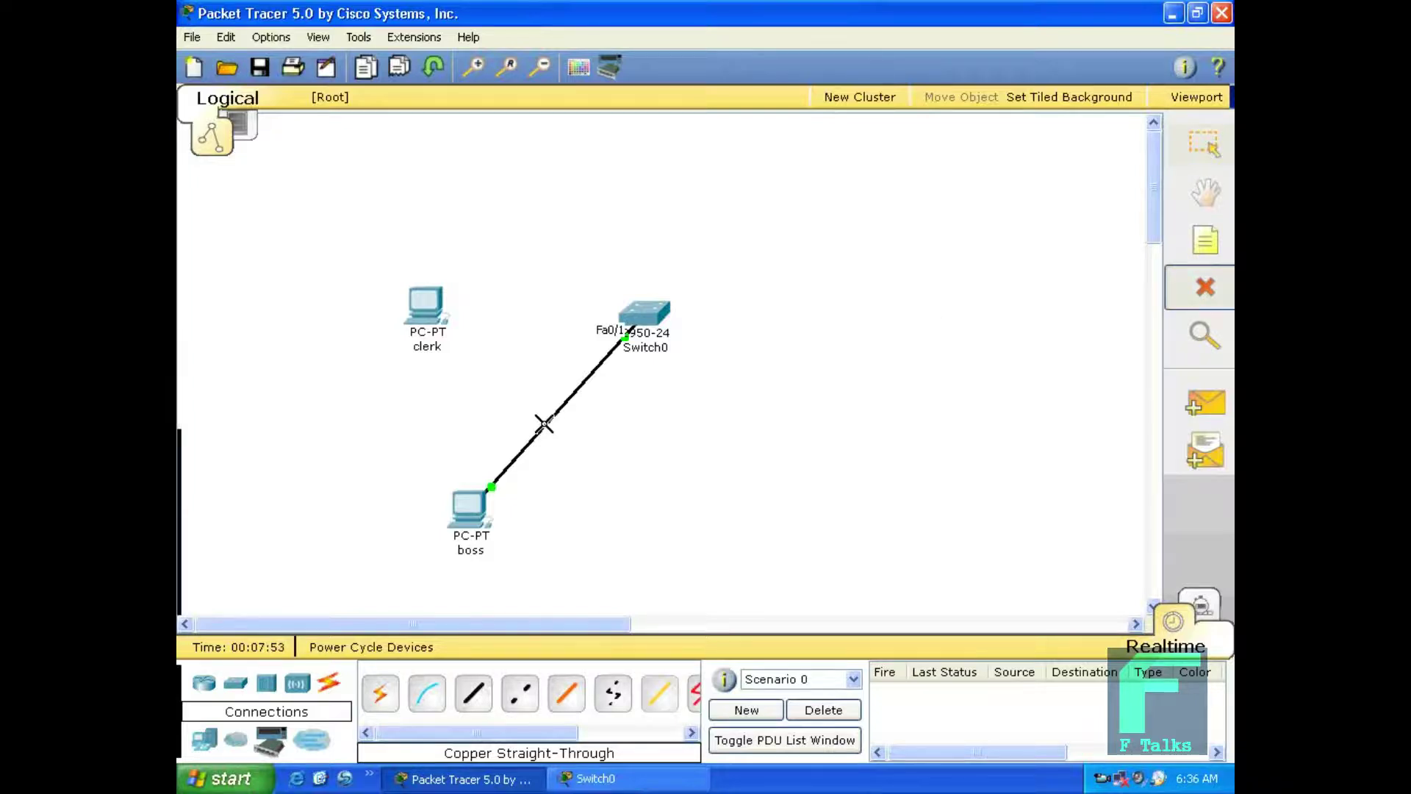
pyautogui.click(545, 425)
# Connect the clerk PC's FastEthernet port to the secured FastEthernet0/1 on Switch0 with a copper straight-through cable
pyautogui.click(476, 695)
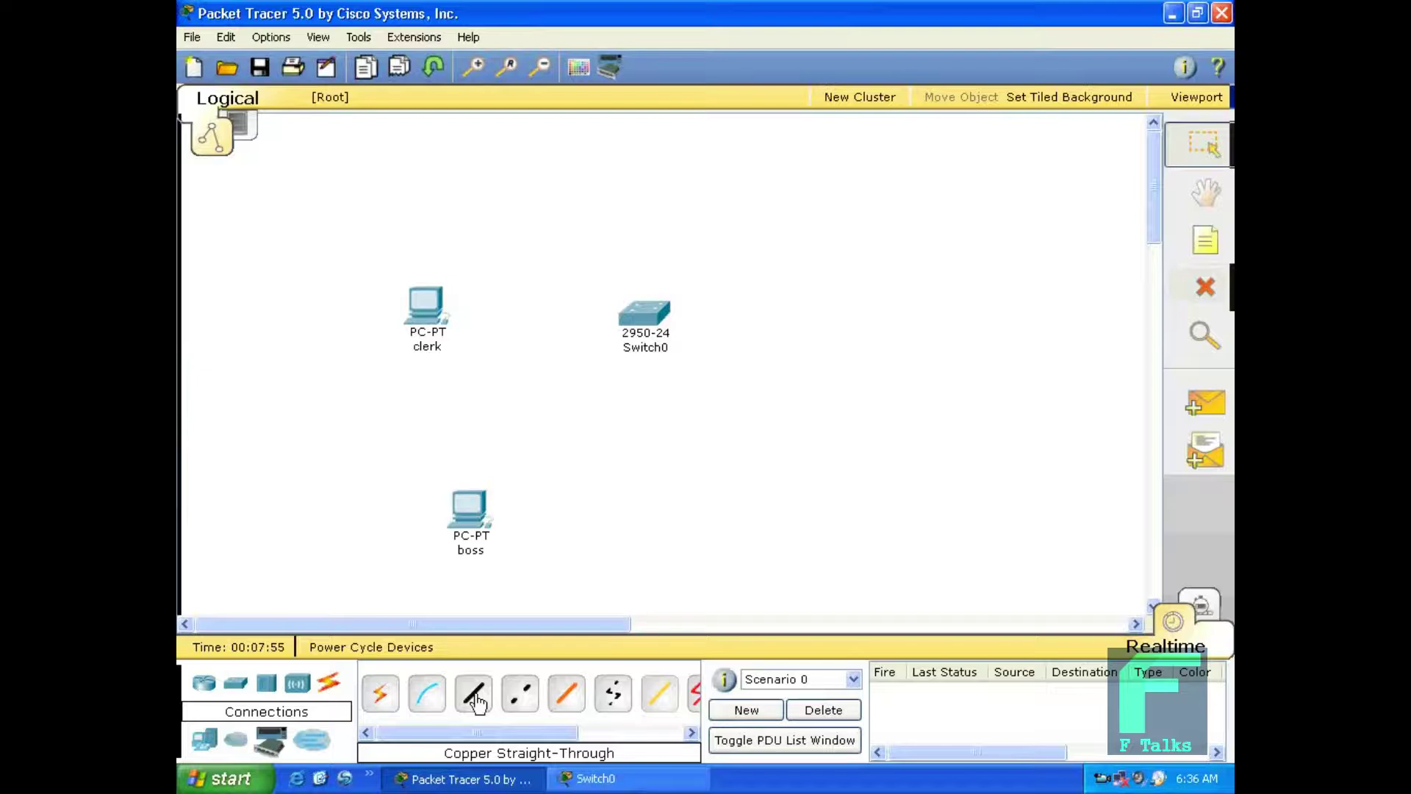
pyautogui.click(423, 301)
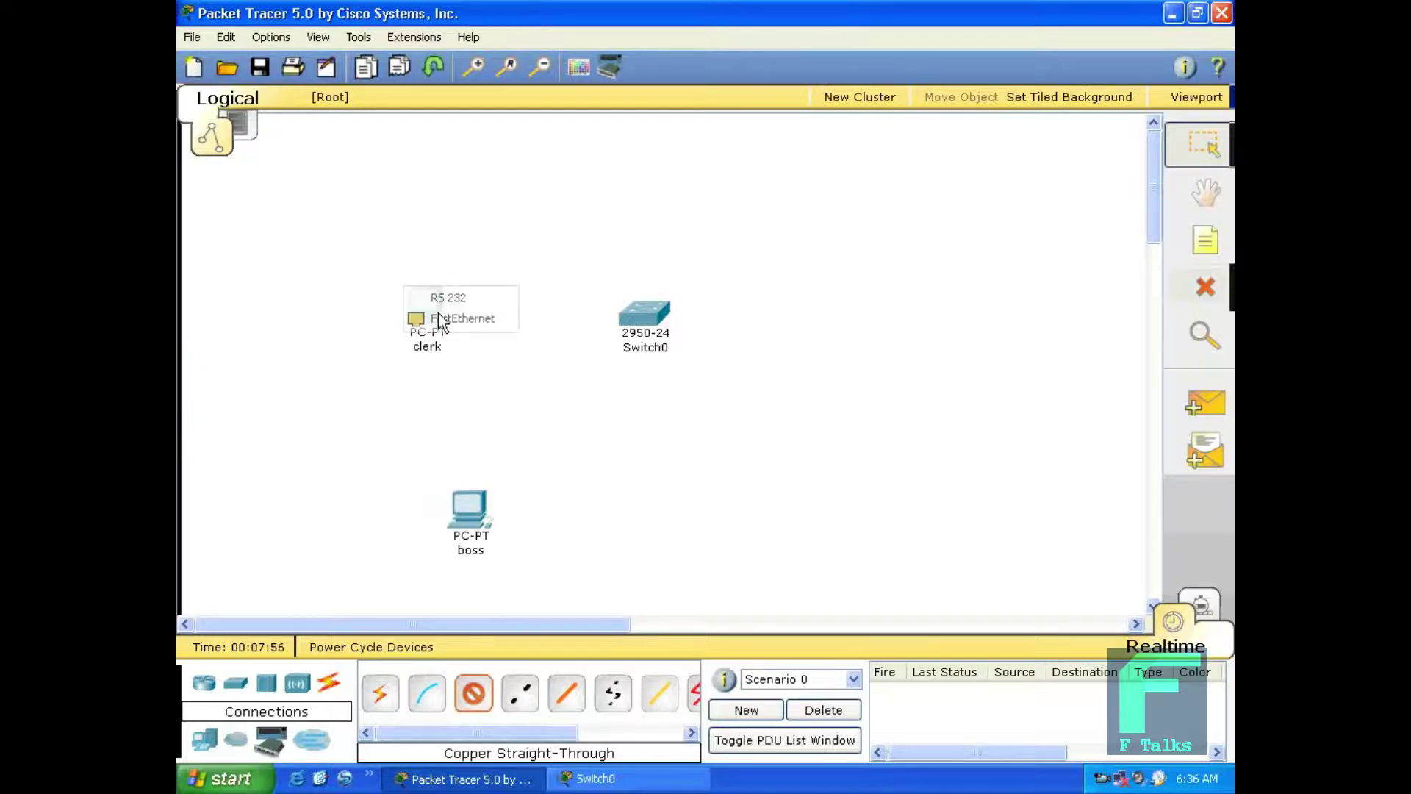
pyautogui.click(440, 316)
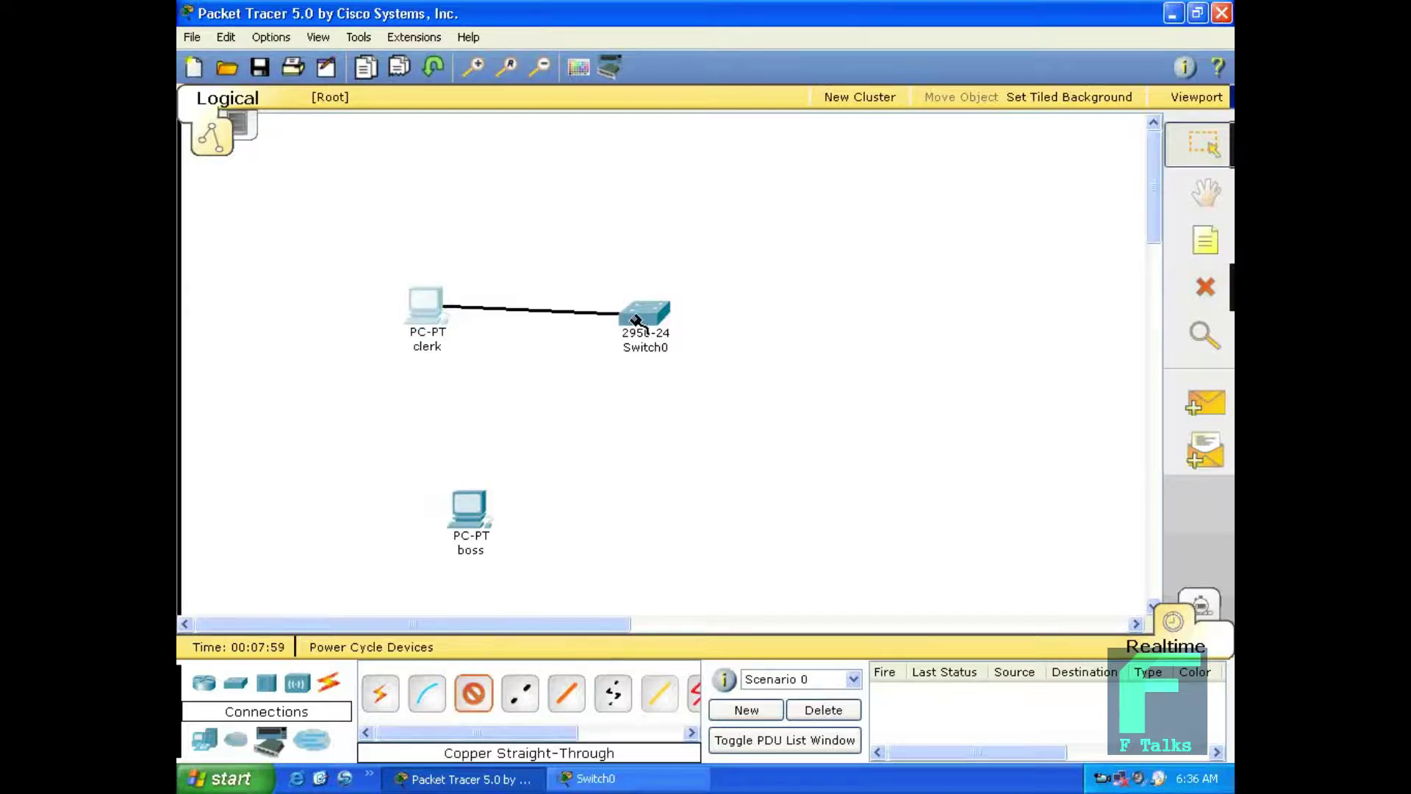
pyautogui.click(637, 318)
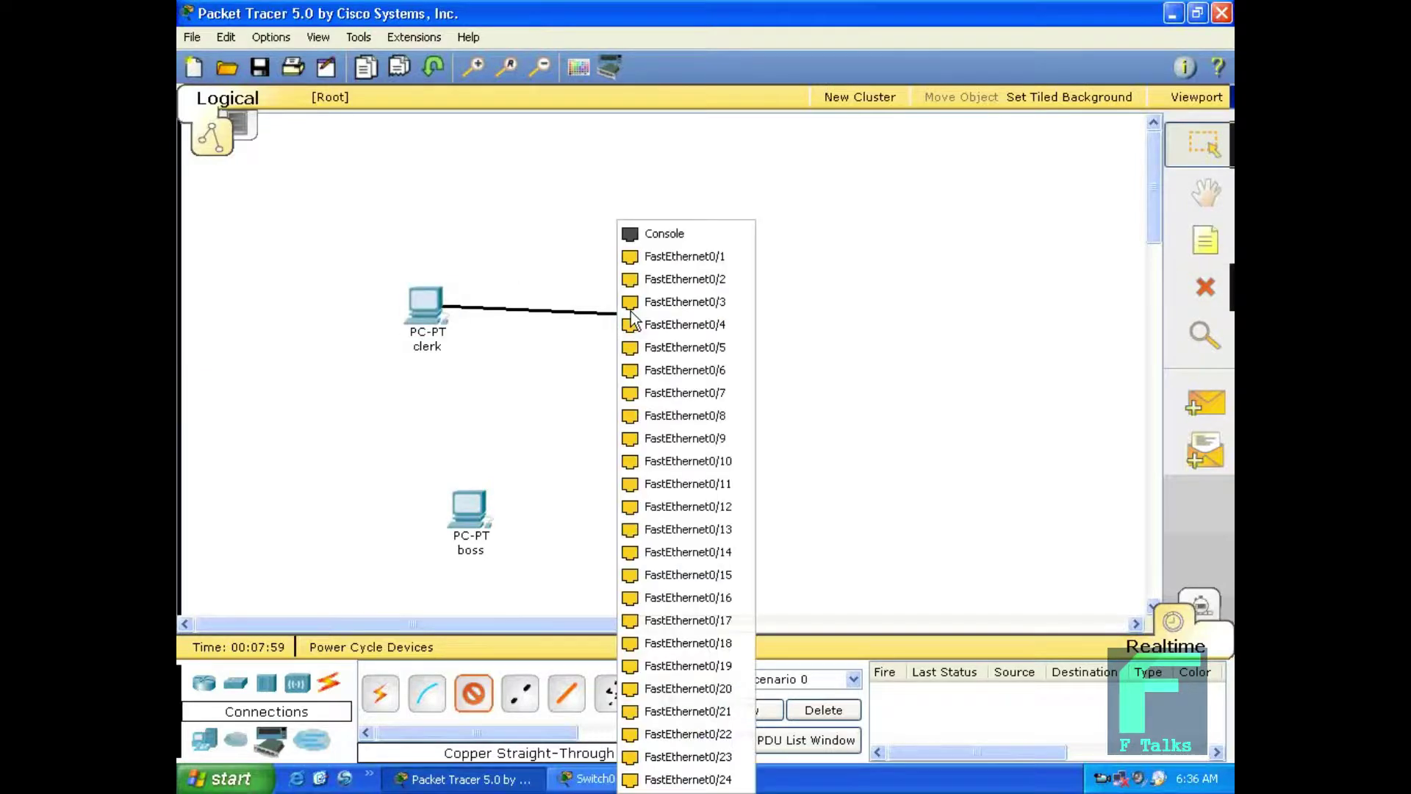
pyautogui.click(631, 261)
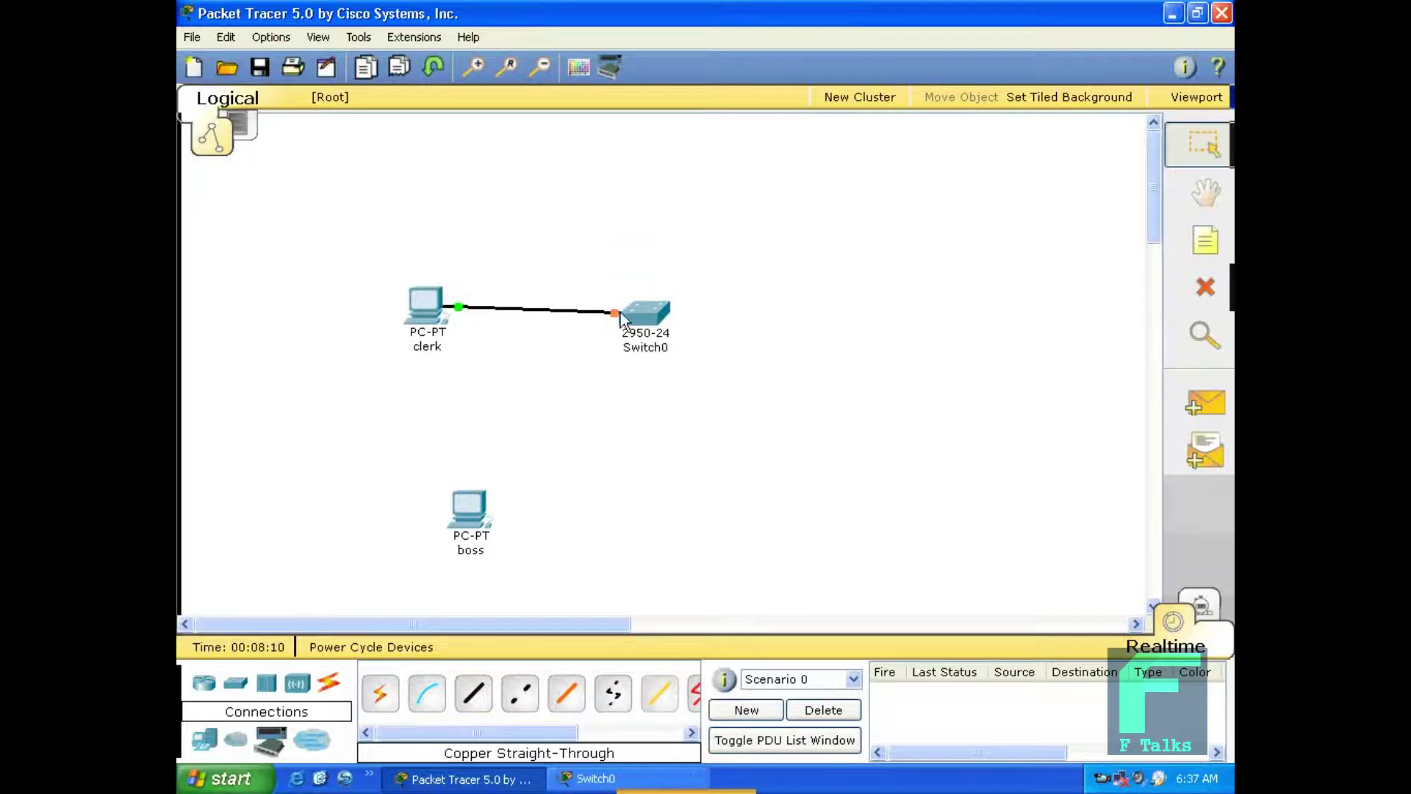
# Check which switch port the clerk PC's cable uses, and delete that cable
pyautogui.moveTo(518, 311)
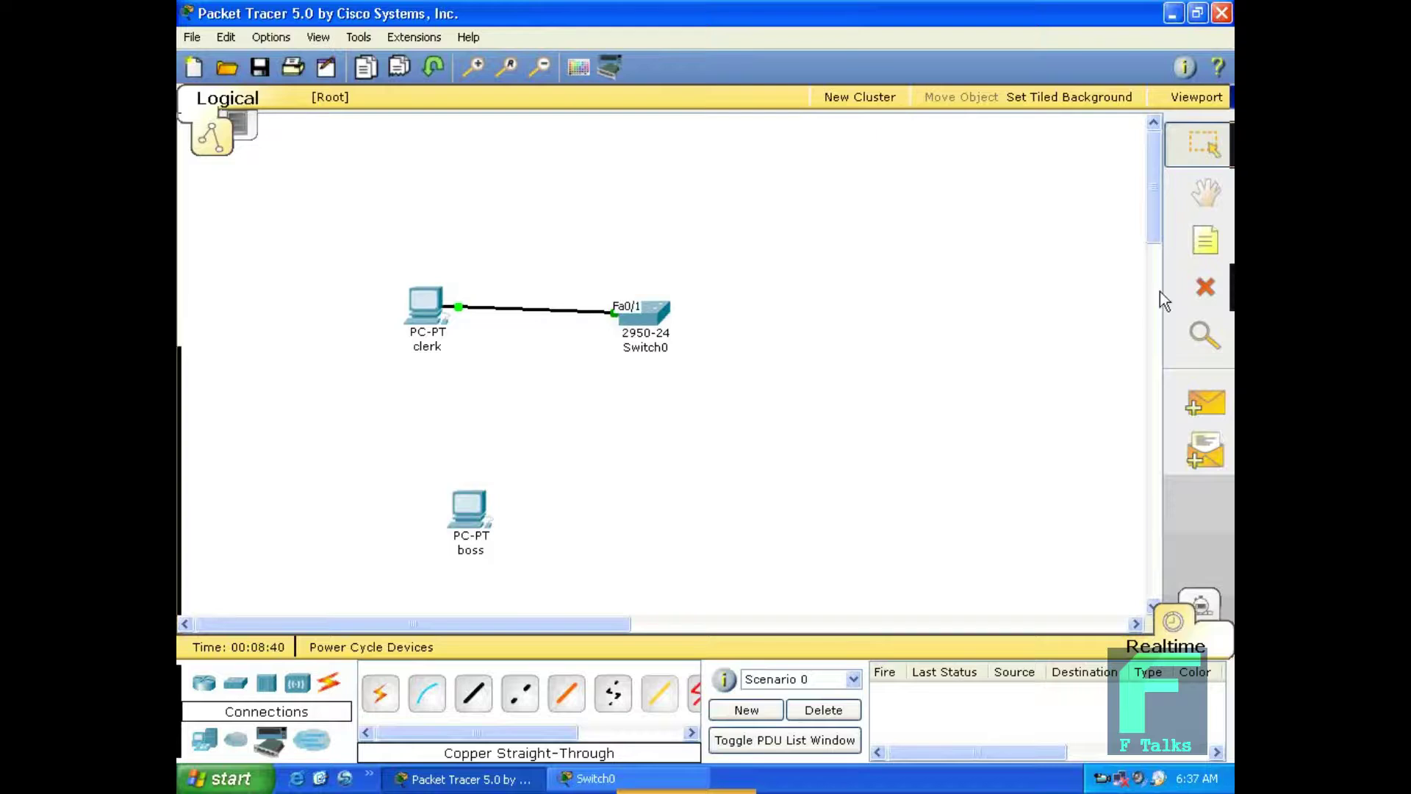
pyautogui.click(1183, 296)
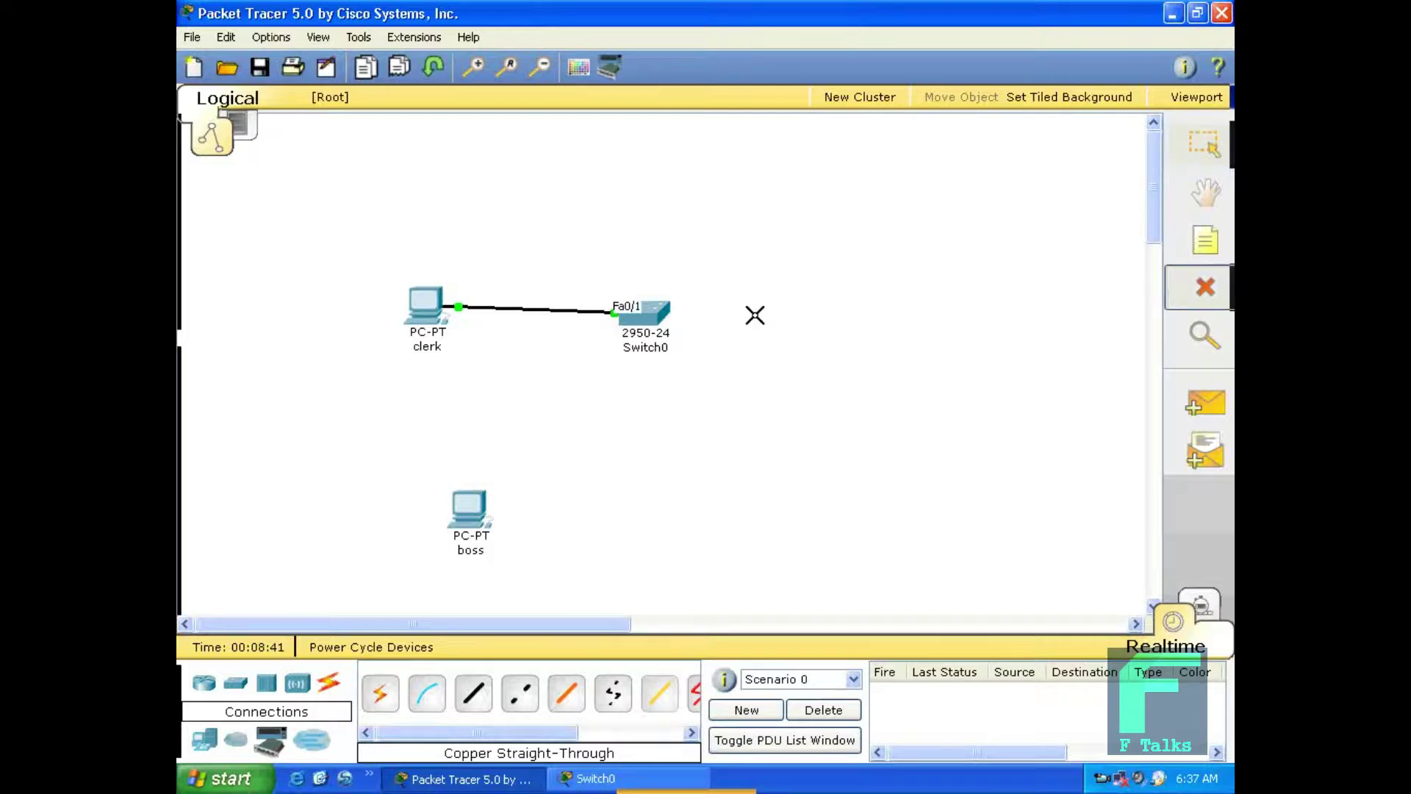
pyautogui.click(509, 312)
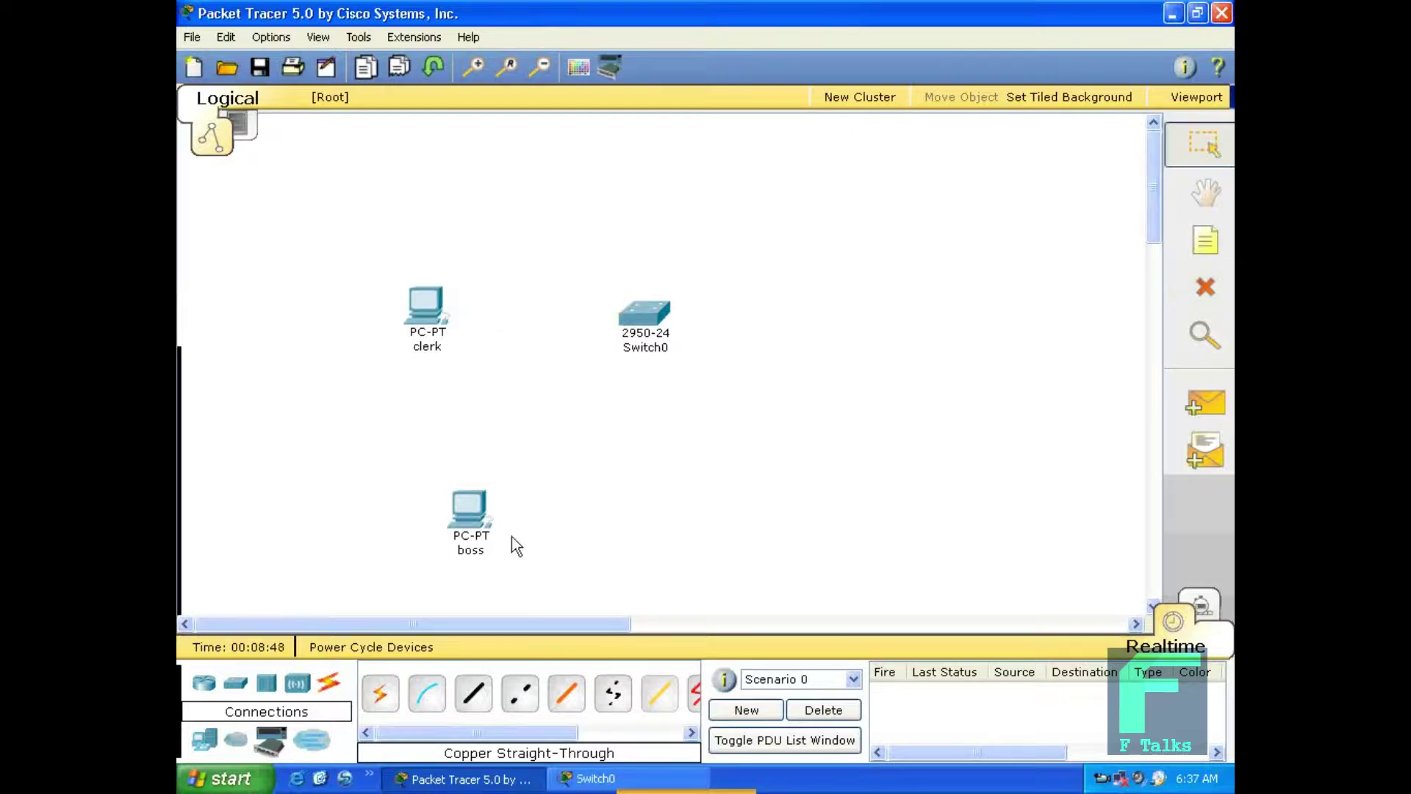
# Connect the boss PC's FastEthernet port to the secured FastEthernet0/1 on Switch0 with a copper straight-through cable
pyautogui.click(472, 694)
pyautogui.click(477, 509)
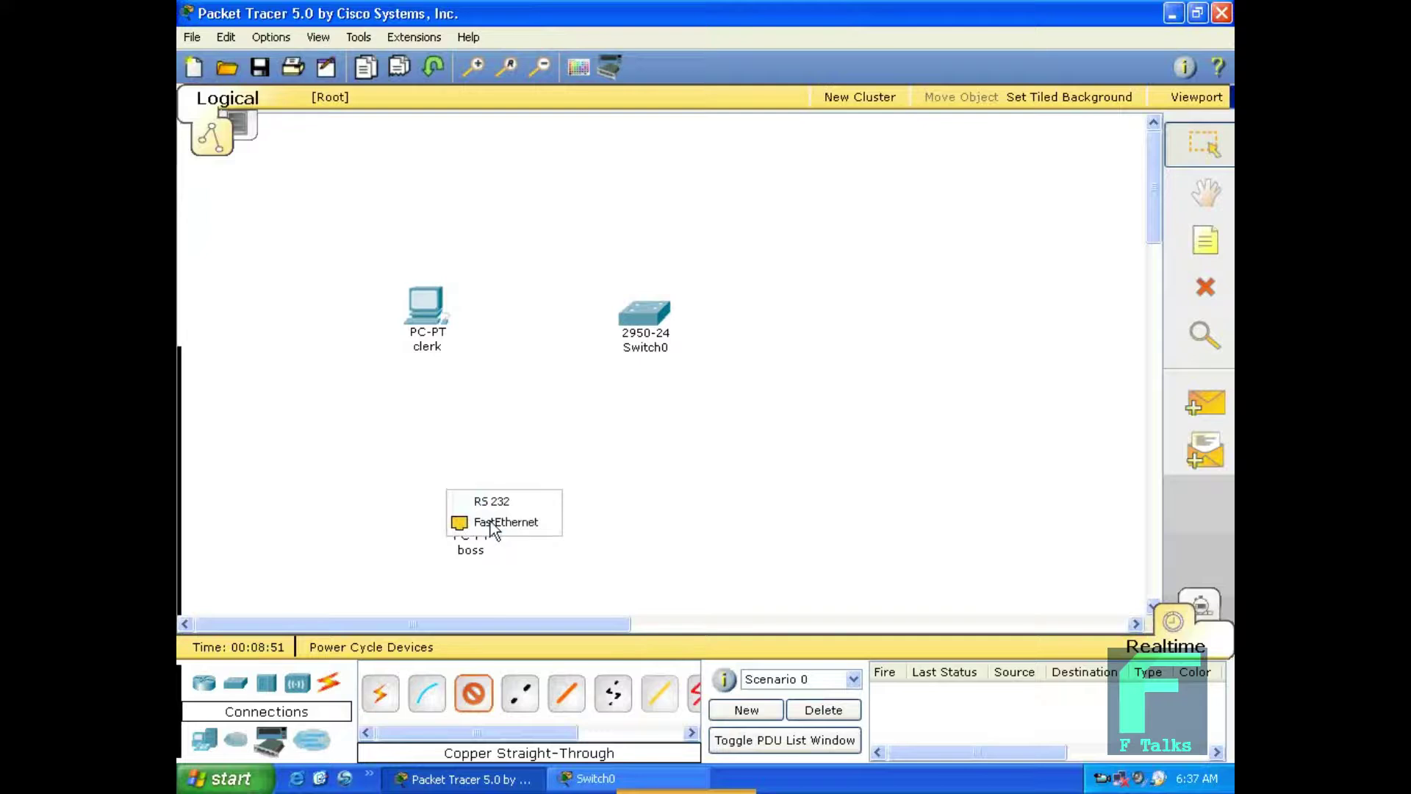
pyautogui.click(491, 522)
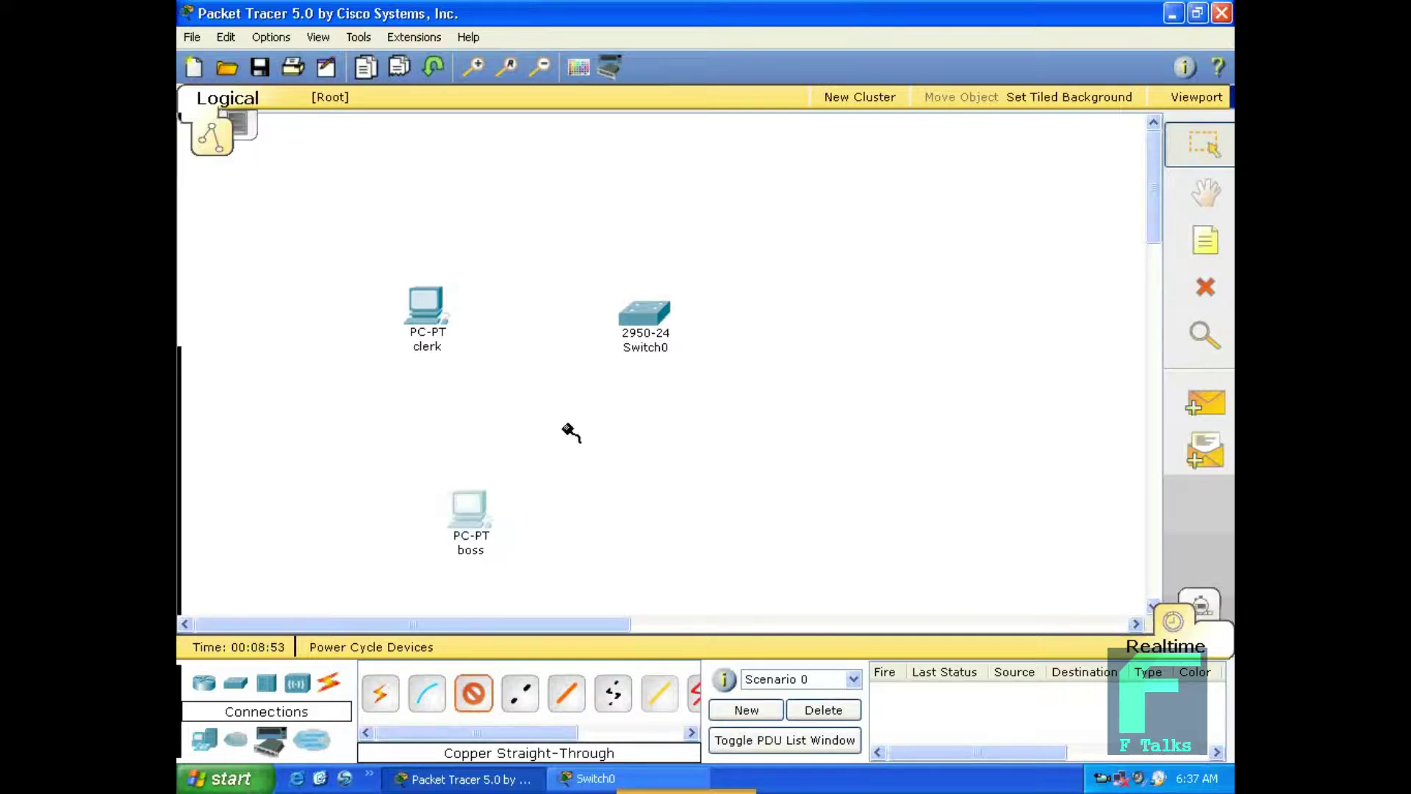
pyautogui.click(638, 325)
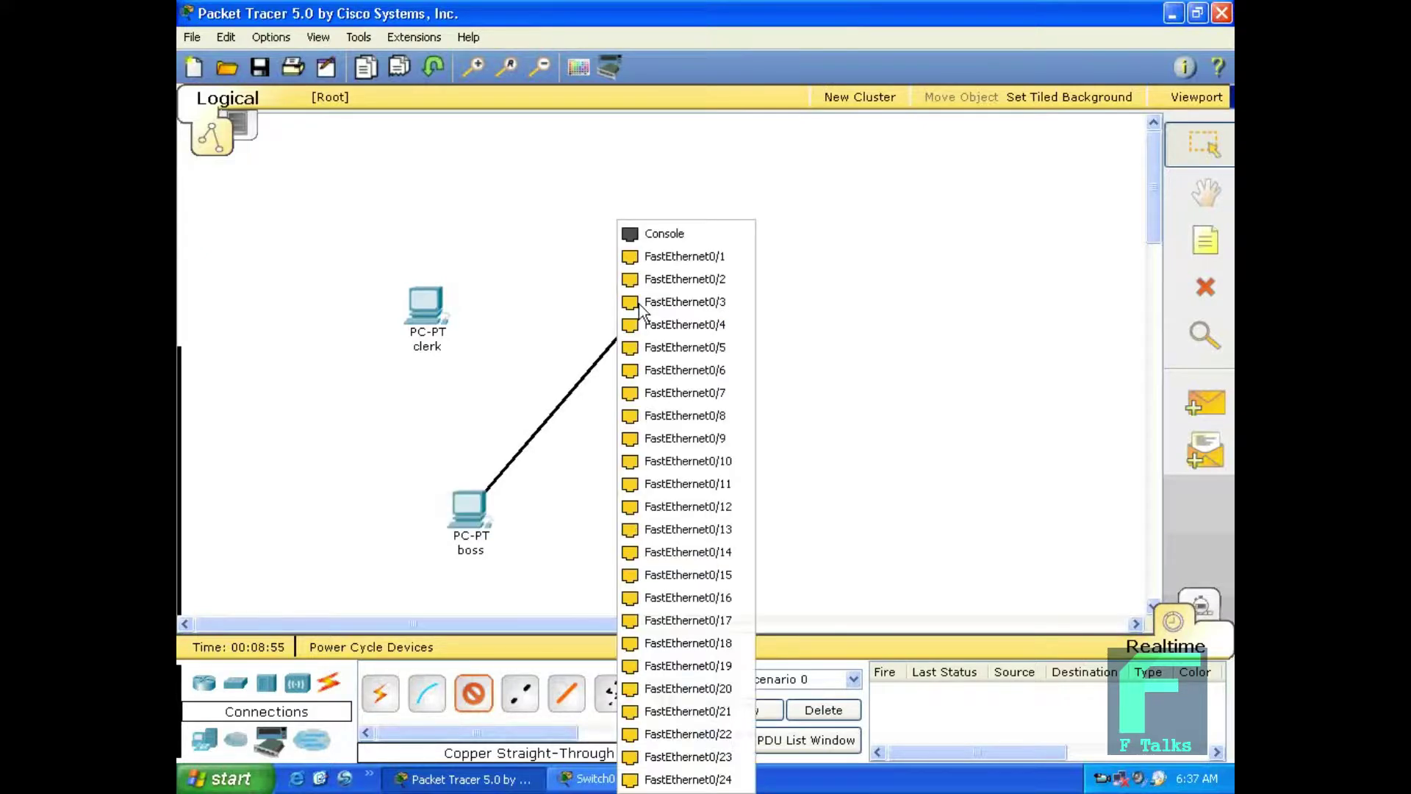
pyautogui.click(655, 261)
# Connect the clerk PC's FastEthernet port to FastEthernet0/2 on Switch0 with a copper straight-through cable
pyautogui.click(473, 693)
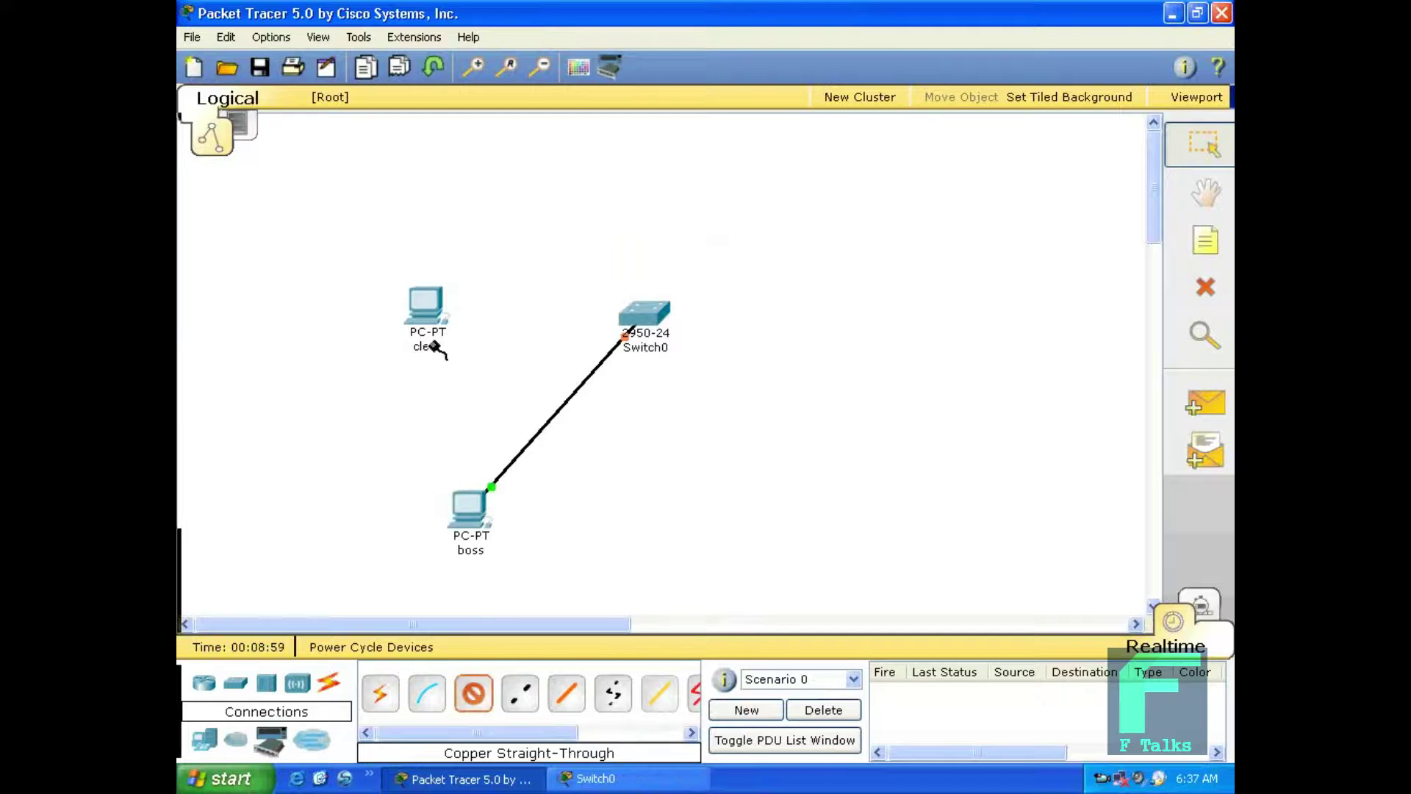
pyautogui.click(424, 316)
pyautogui.click(433, 320)
pyautogui.click(661, 315)
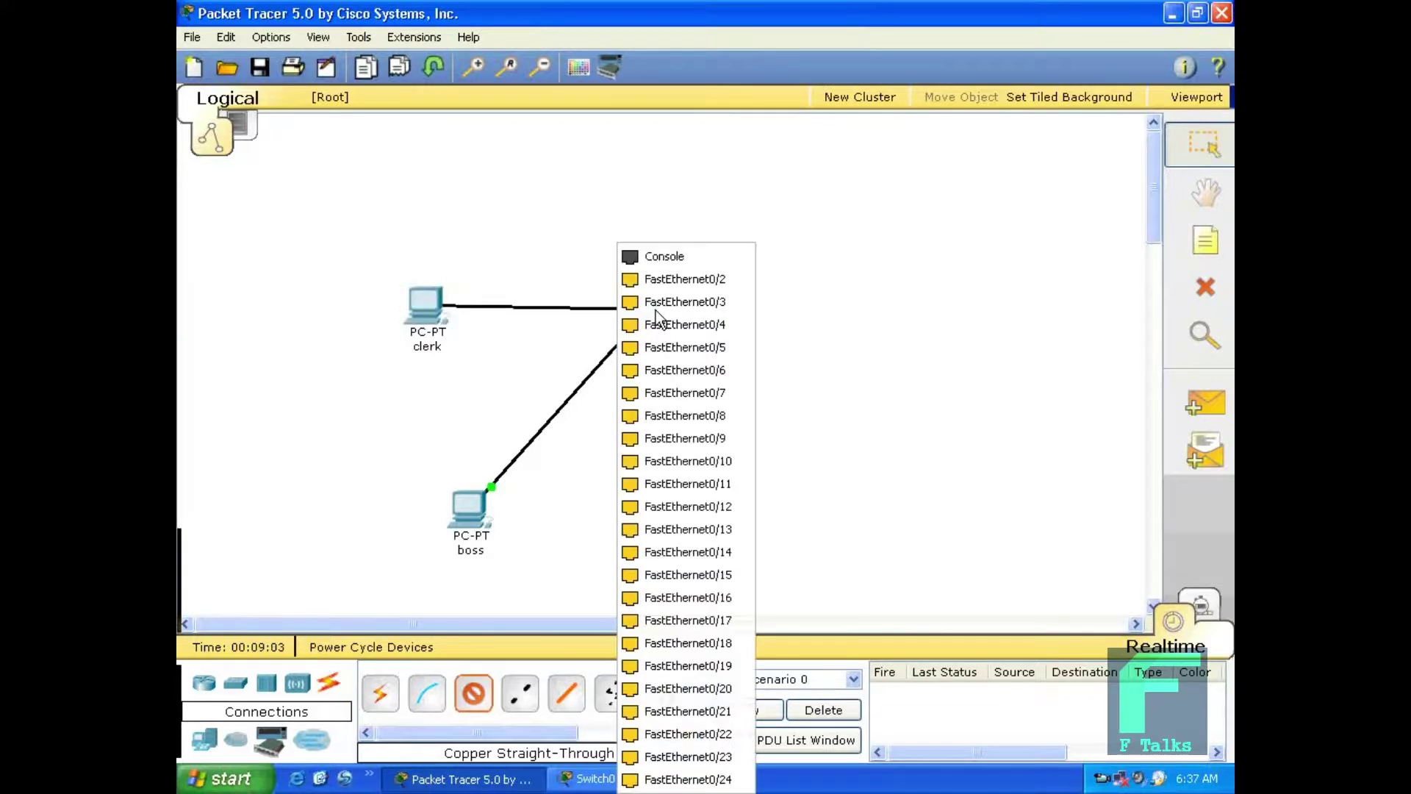
pyautogui.click(654, 278)
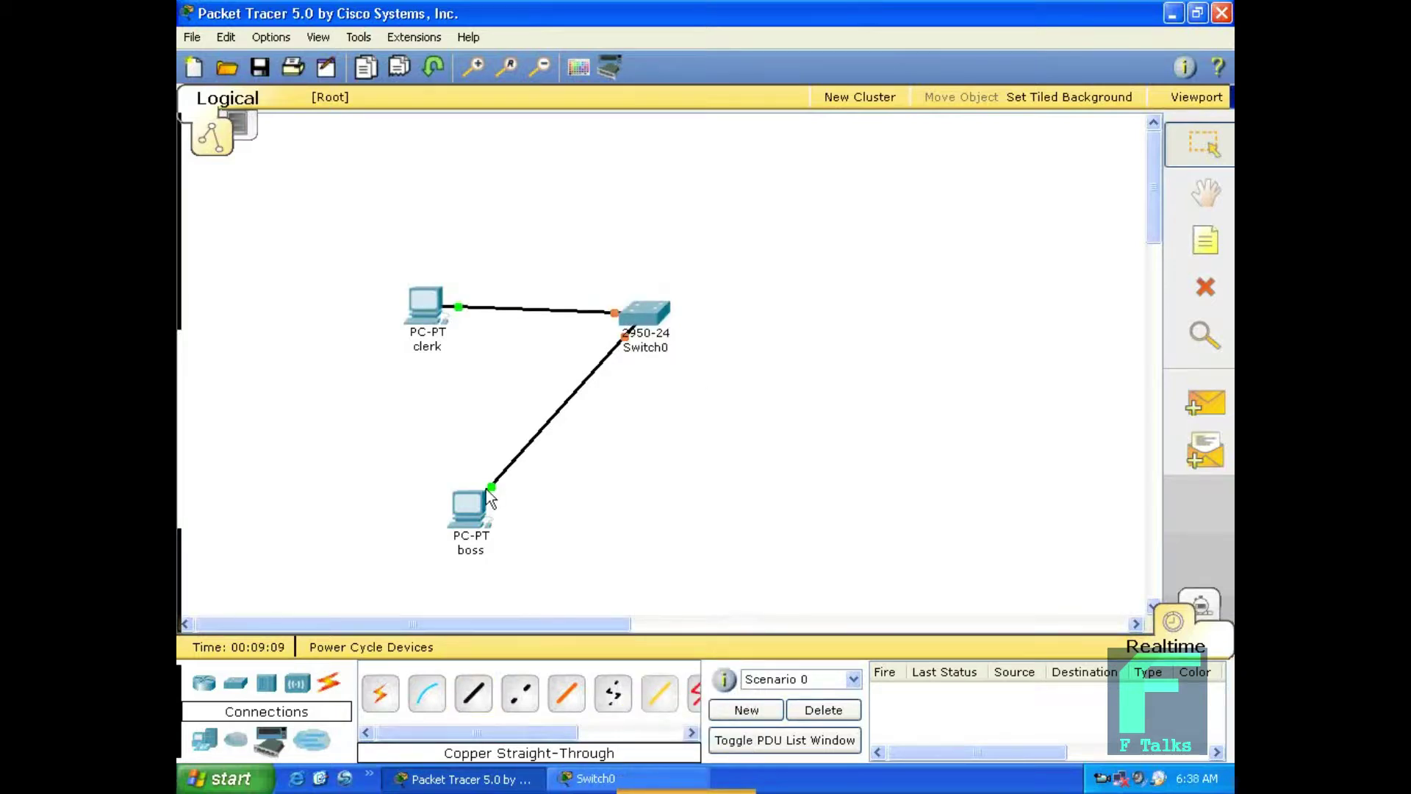
# Ping the clerk PC at 1.1.1.2 from the boss PC's command prompt, and close the boss PC's window
pyautogui.moveTo(473, 499)
pyautogui.moveTo(423, 312)
pyautogui.click(466, 514)
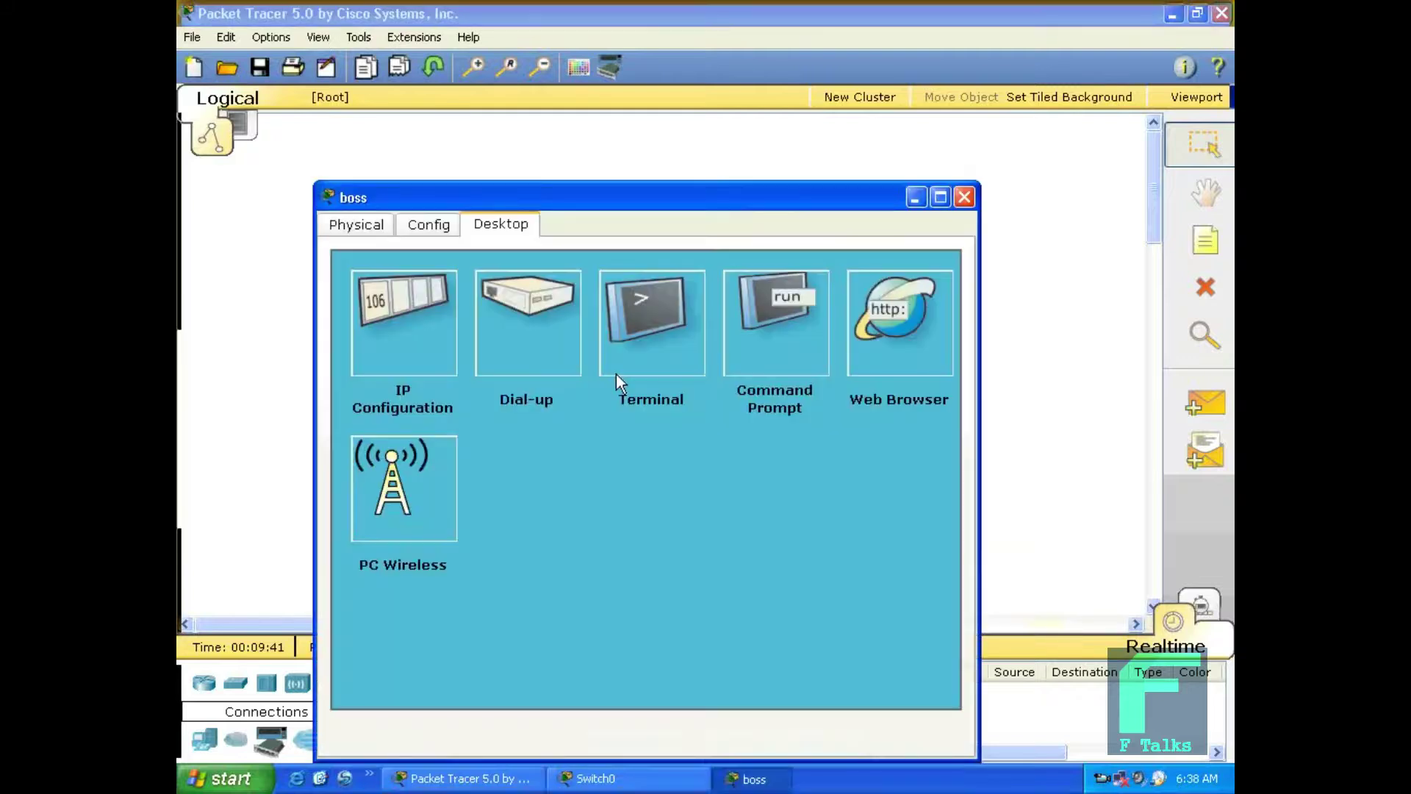
pyautogui.click(814, 305)
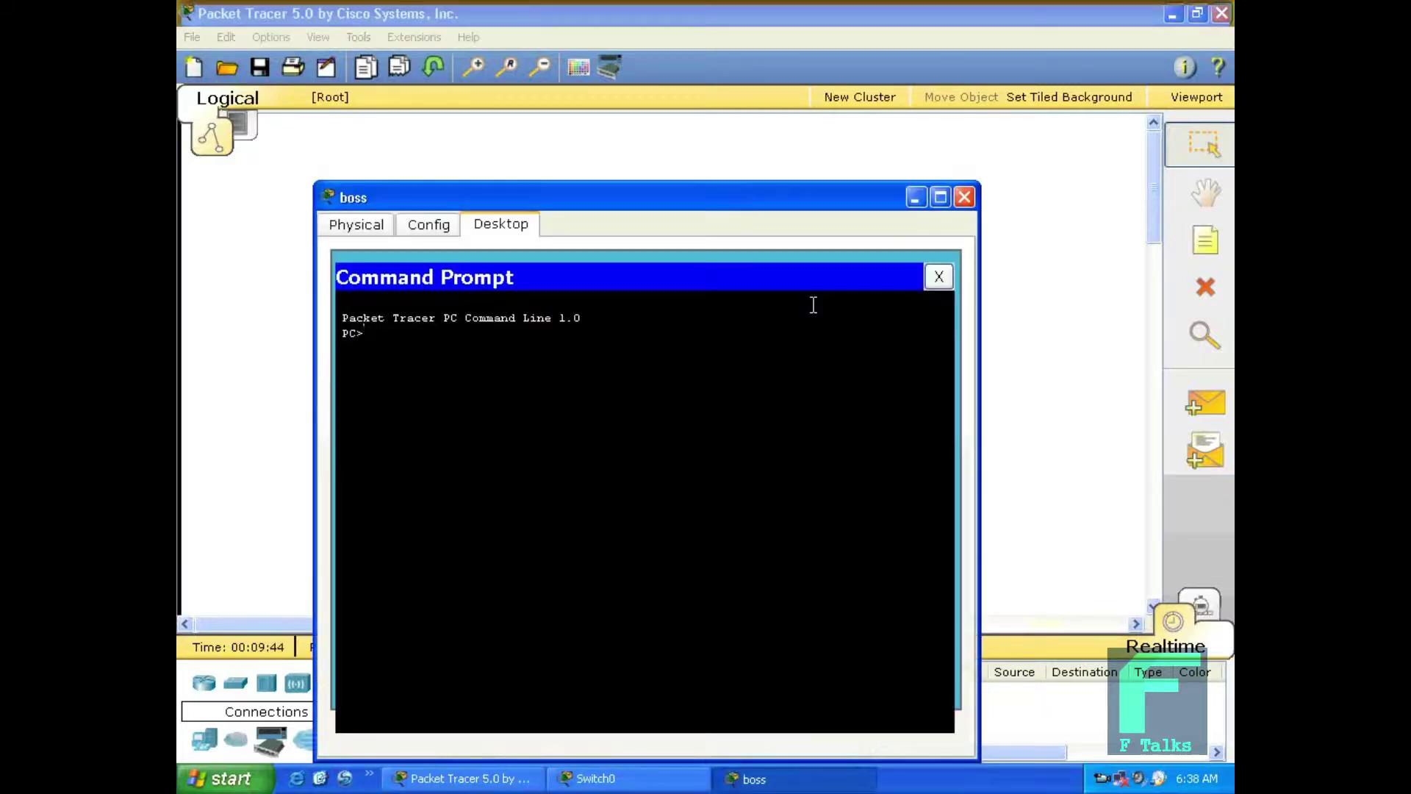
pyautogui.write('ping 1.1.1.2')
pyautogui.press('Return')
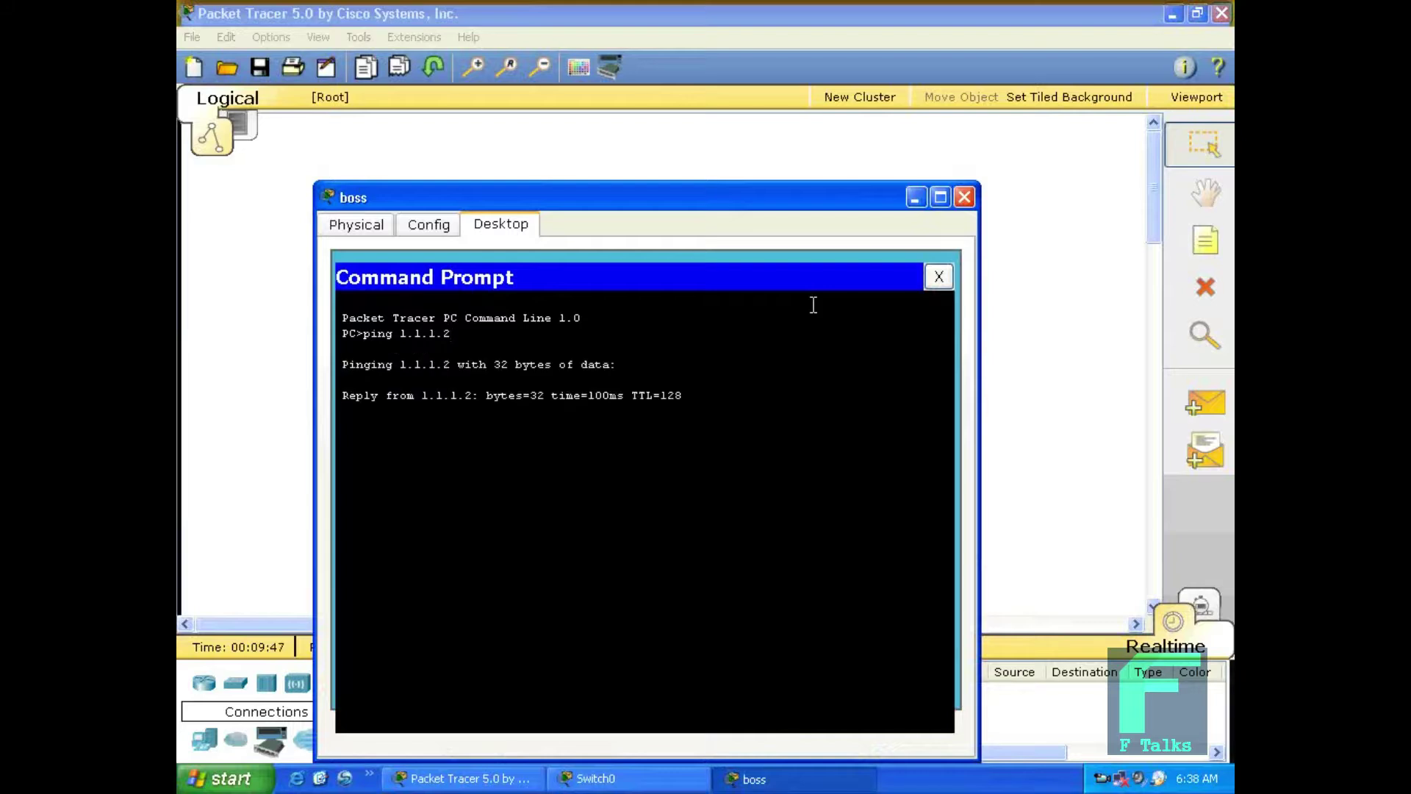
pyautogui.click(926, 280)
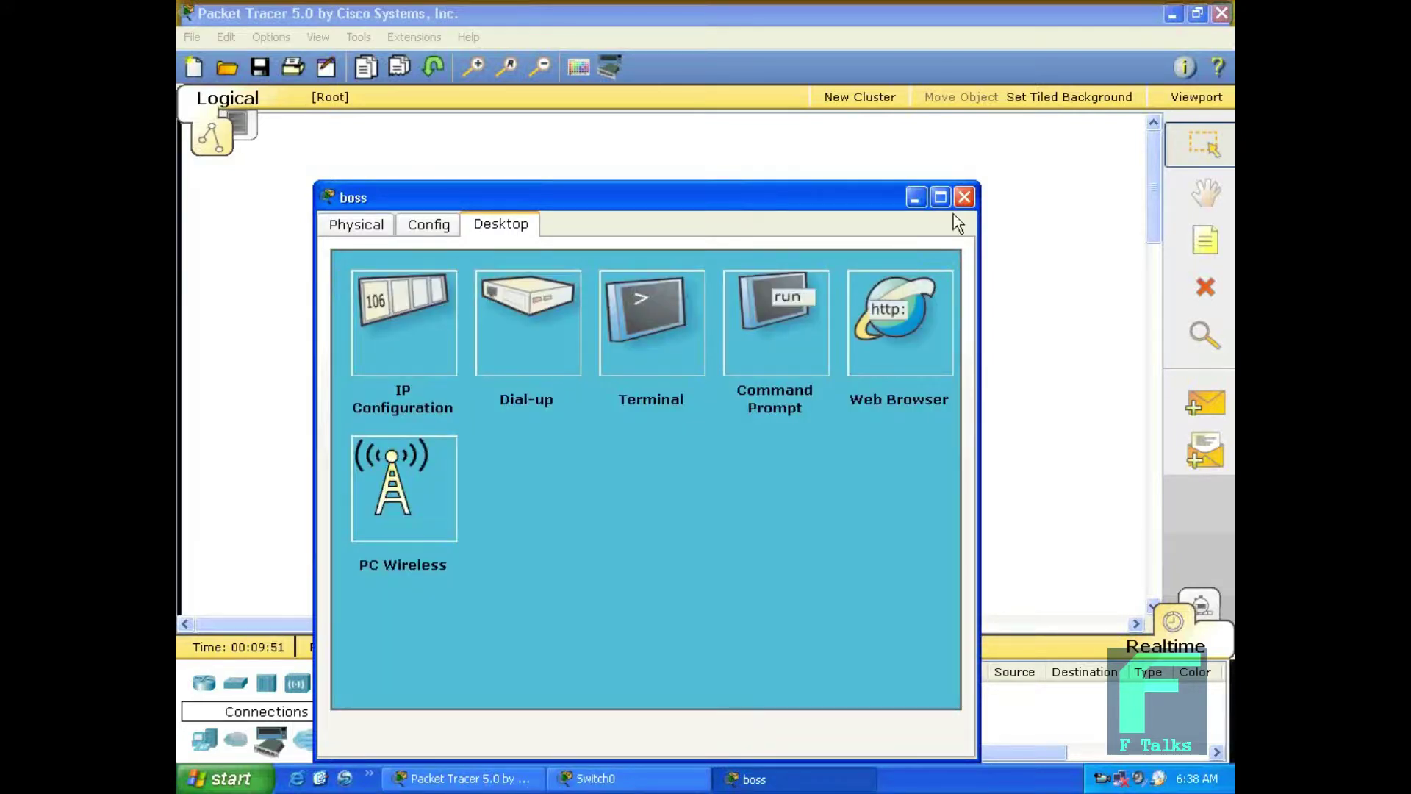
pyautogui.click(963, 197)
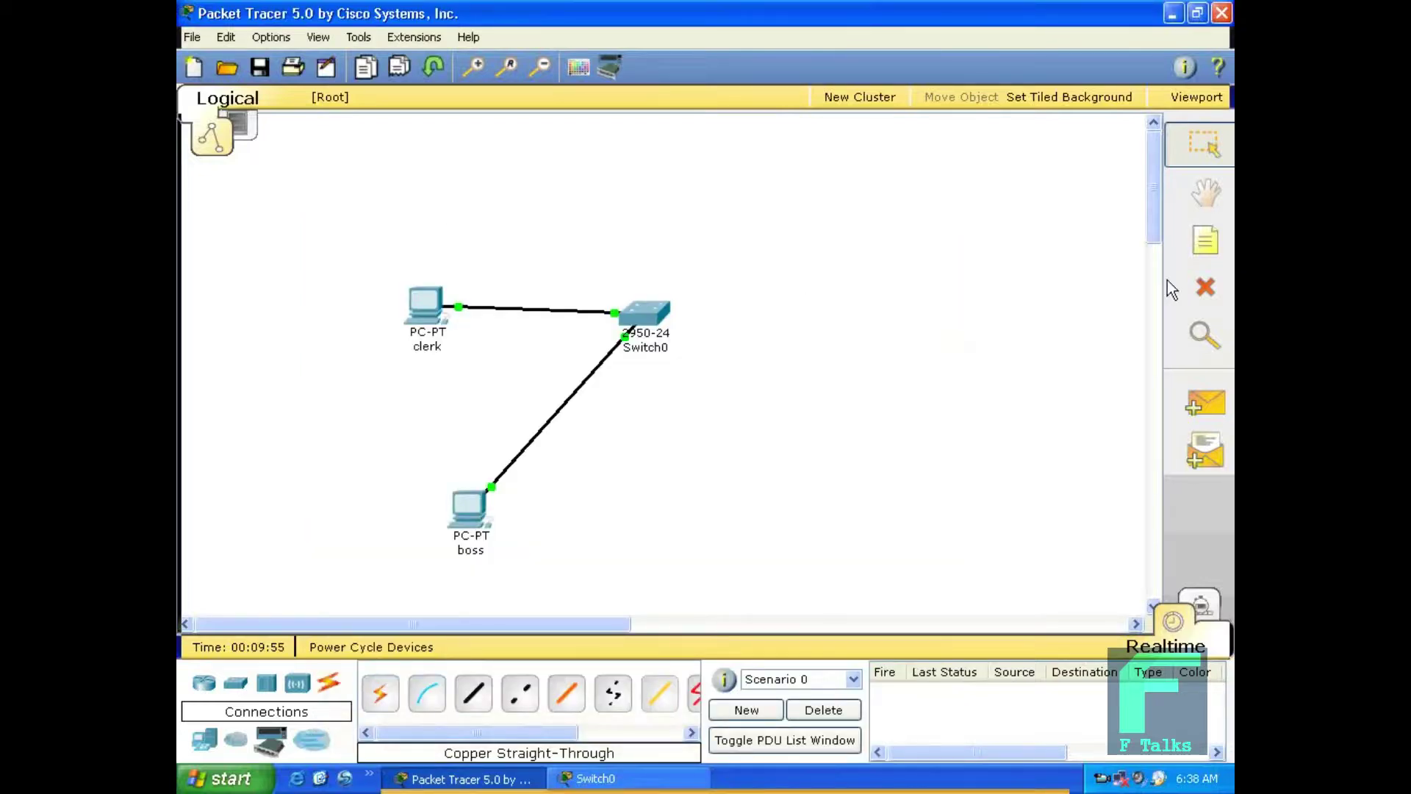
# Delete the cables linking the boss PC and the clerk PC to Switch0
pyautogui.click(1205, 286)
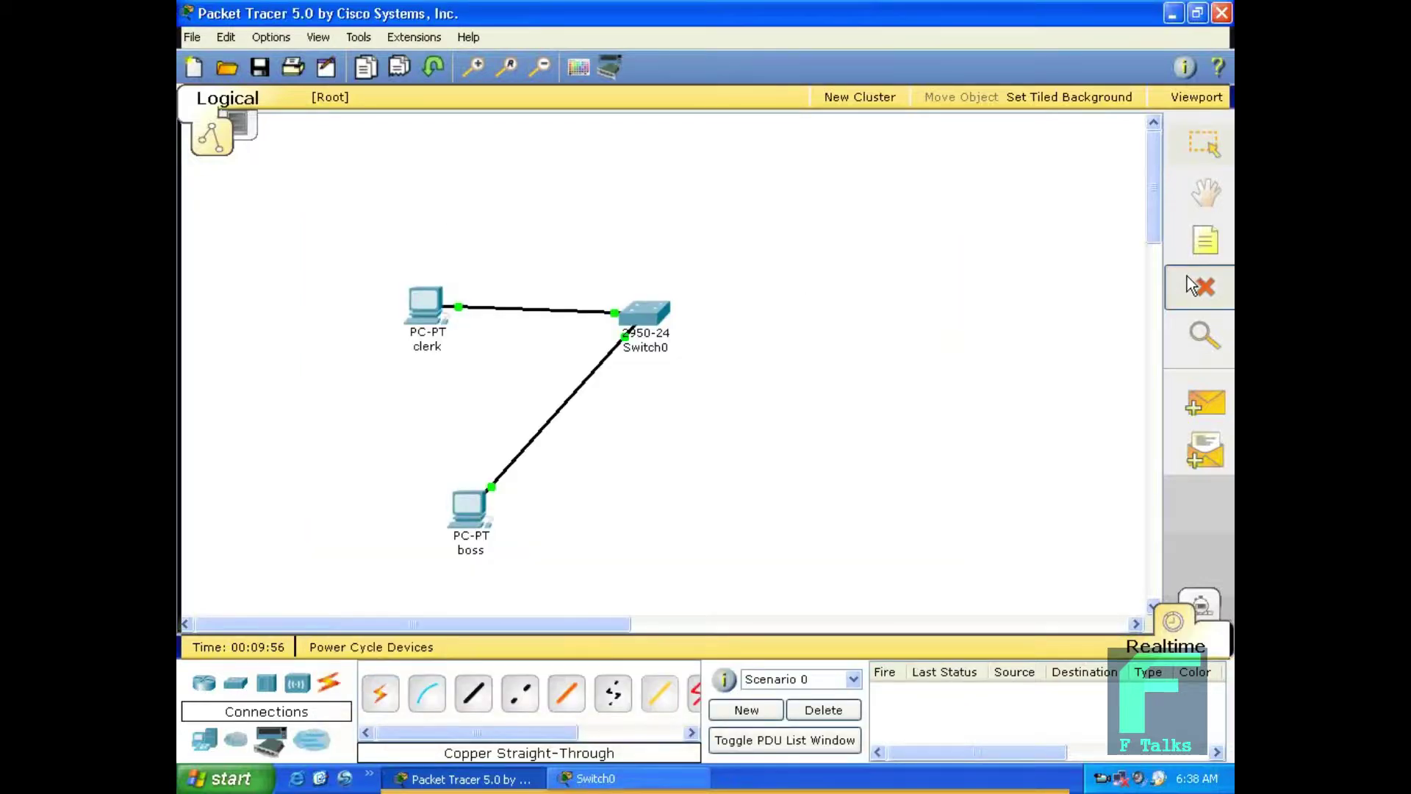
pyautogui.click(577, 386)
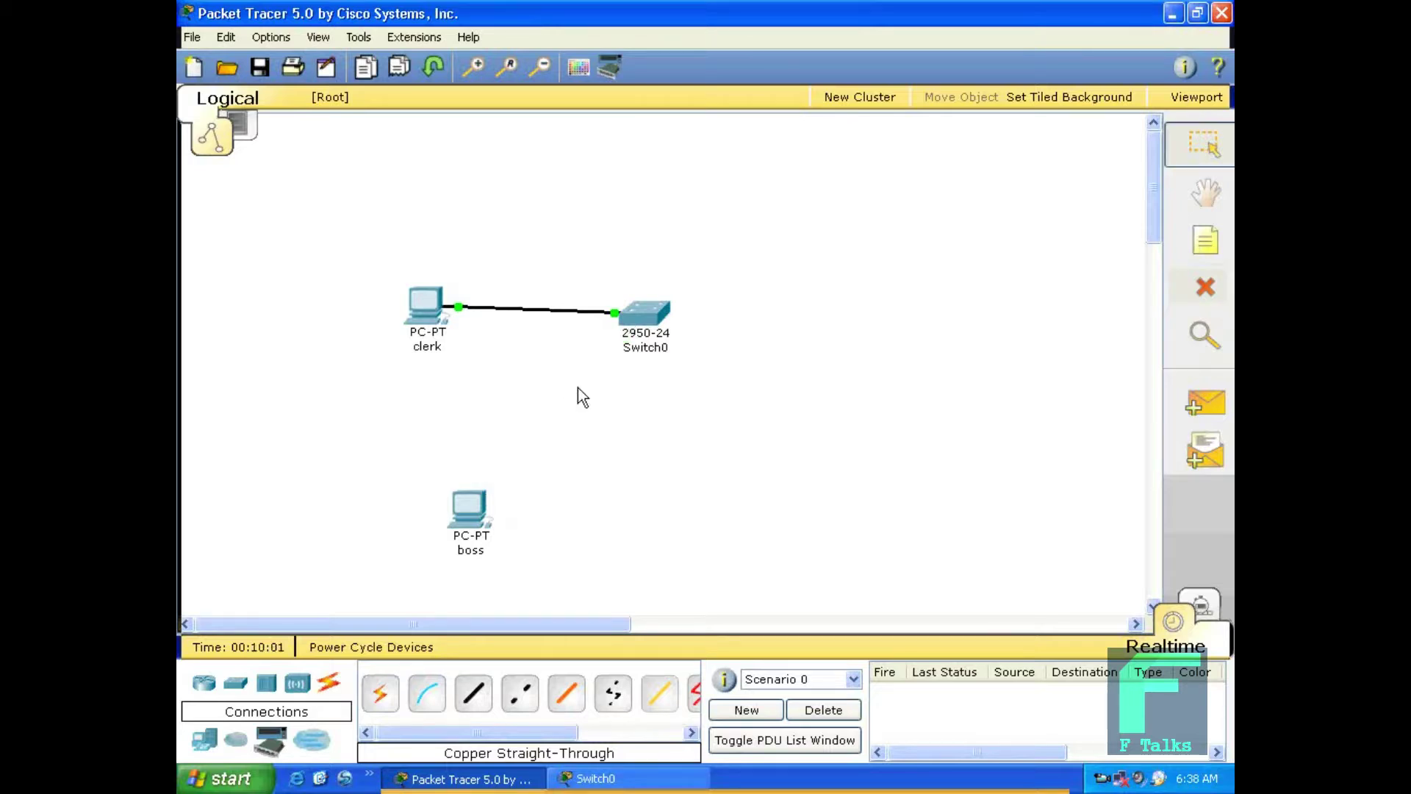
pyautogui.press('Escape')
pyautogui.click(1208, 306)
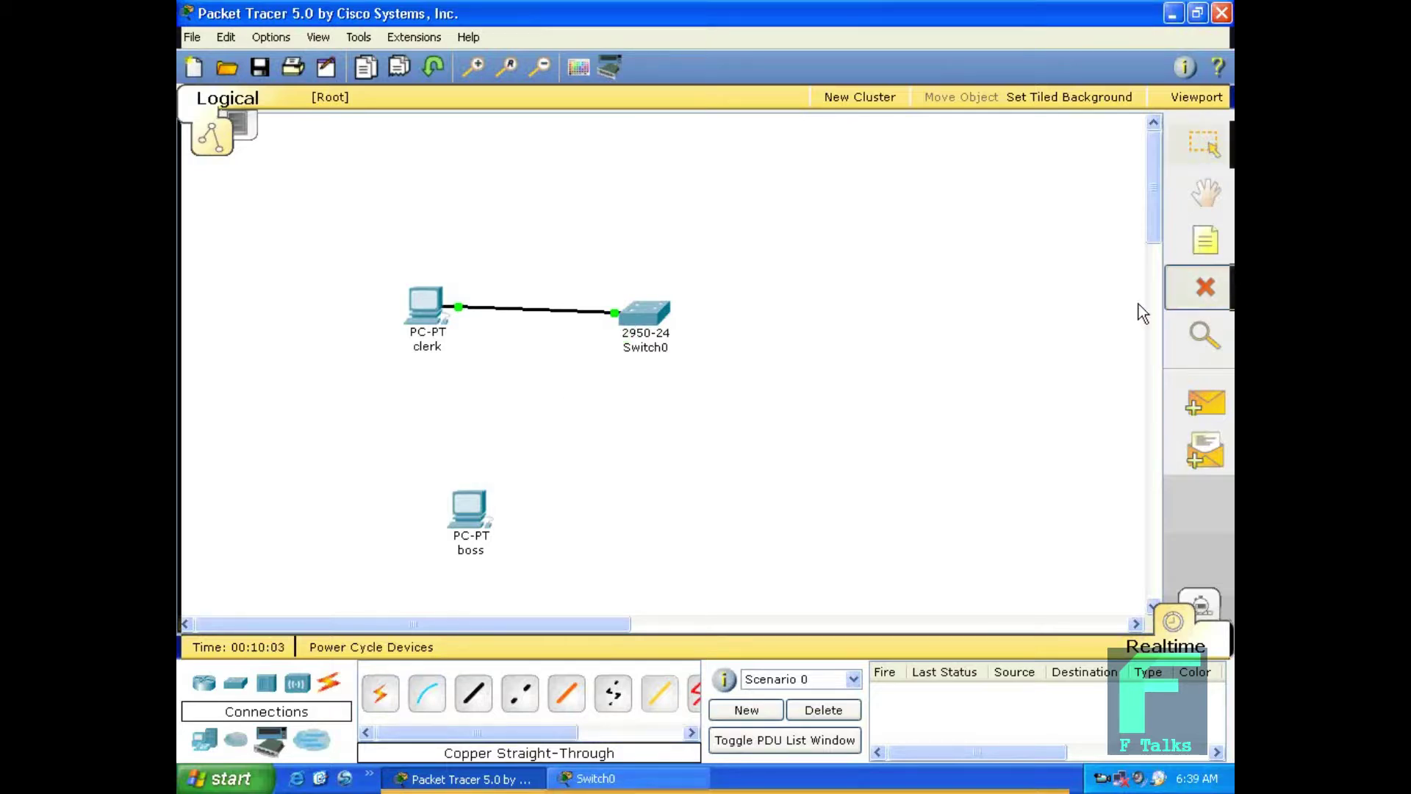
pyautogui.click(520, 307)
pyautogui.press('Escape')
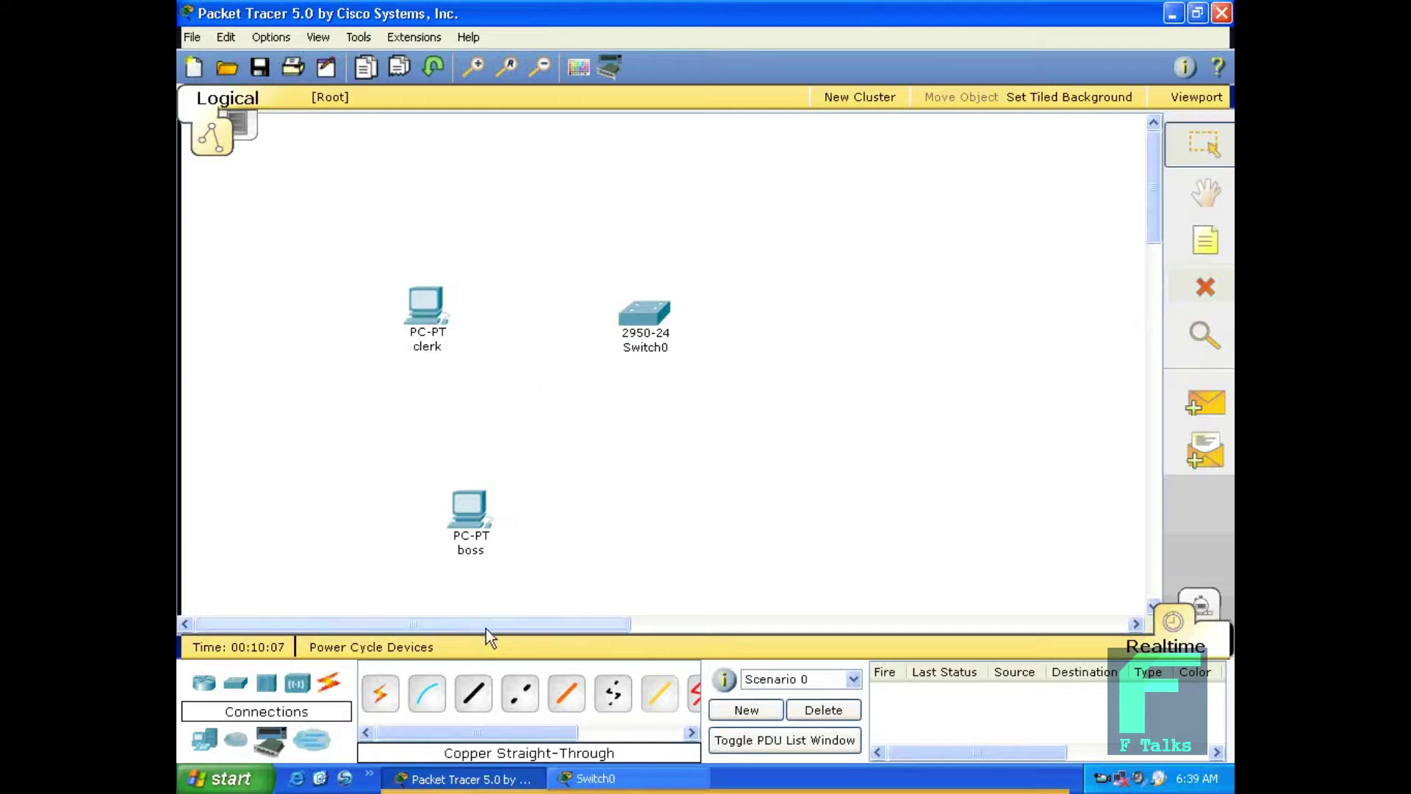
# Swap the port use by cabling the clerk PC's FastEthernet port to the secured FastEthernet0/1 on Switch0 with a copper straight-through cable
pyautogui.click(473, 693)
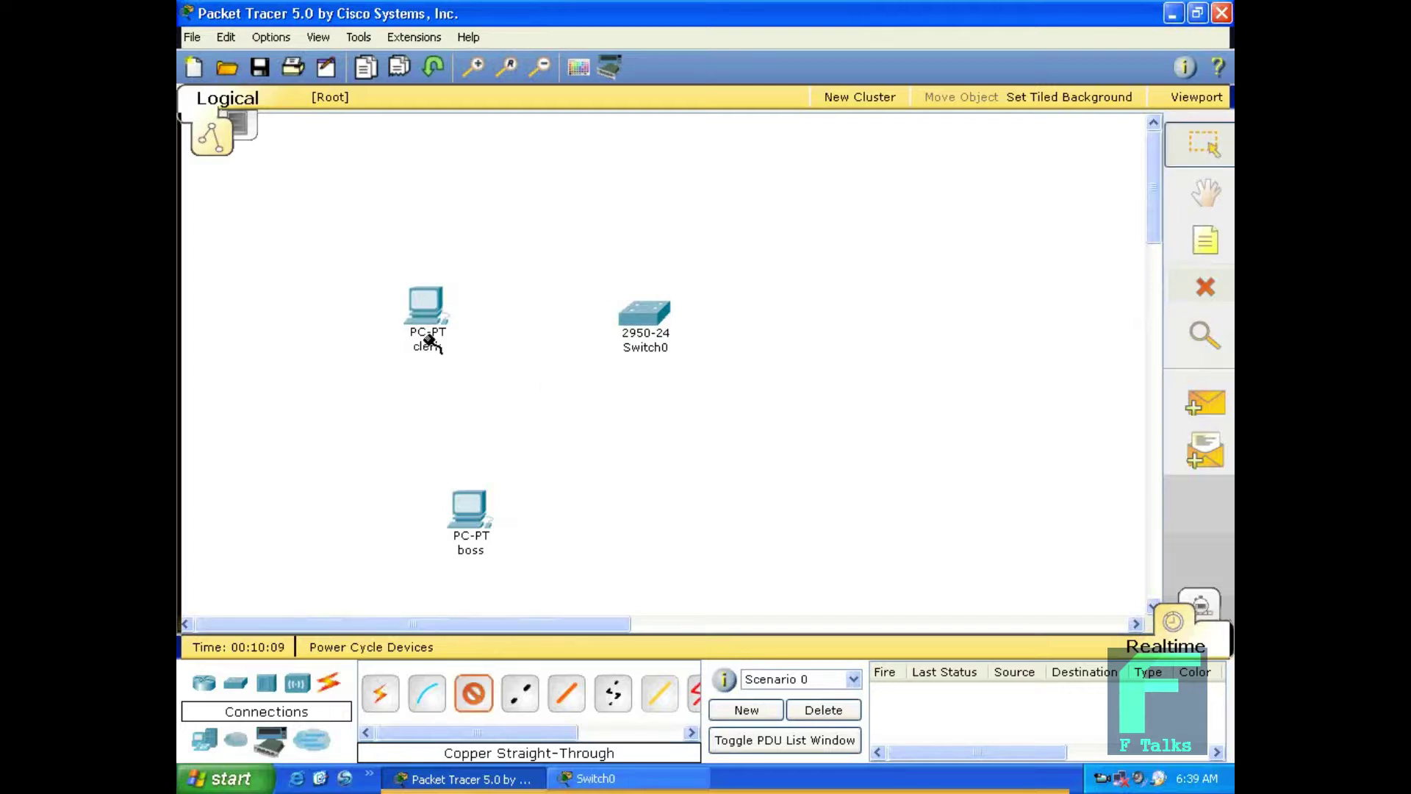
pyautogui.click(423, 303)
pyautogui.click(459, 317)
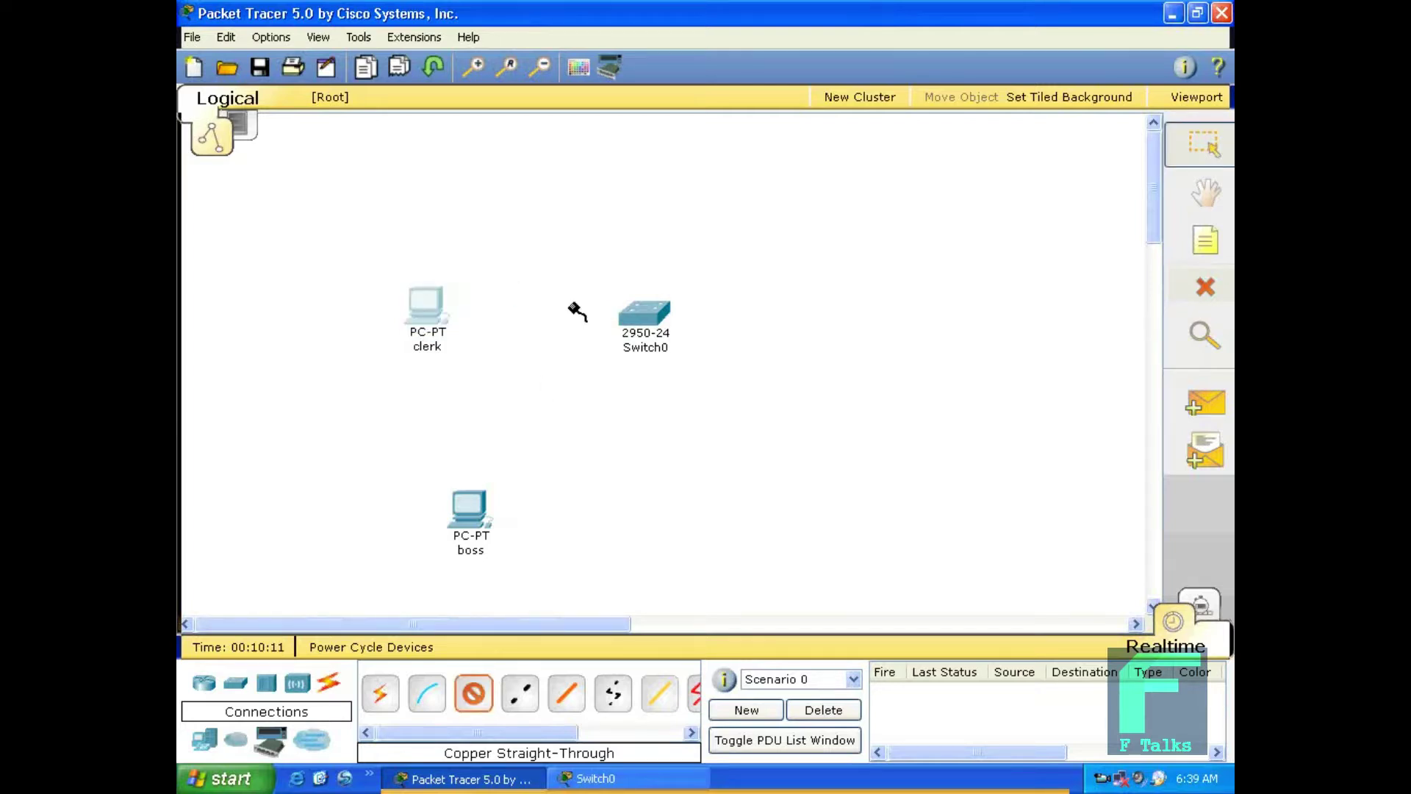
pyautogui.click(663, 317)
pyautogui.click(658, 256)
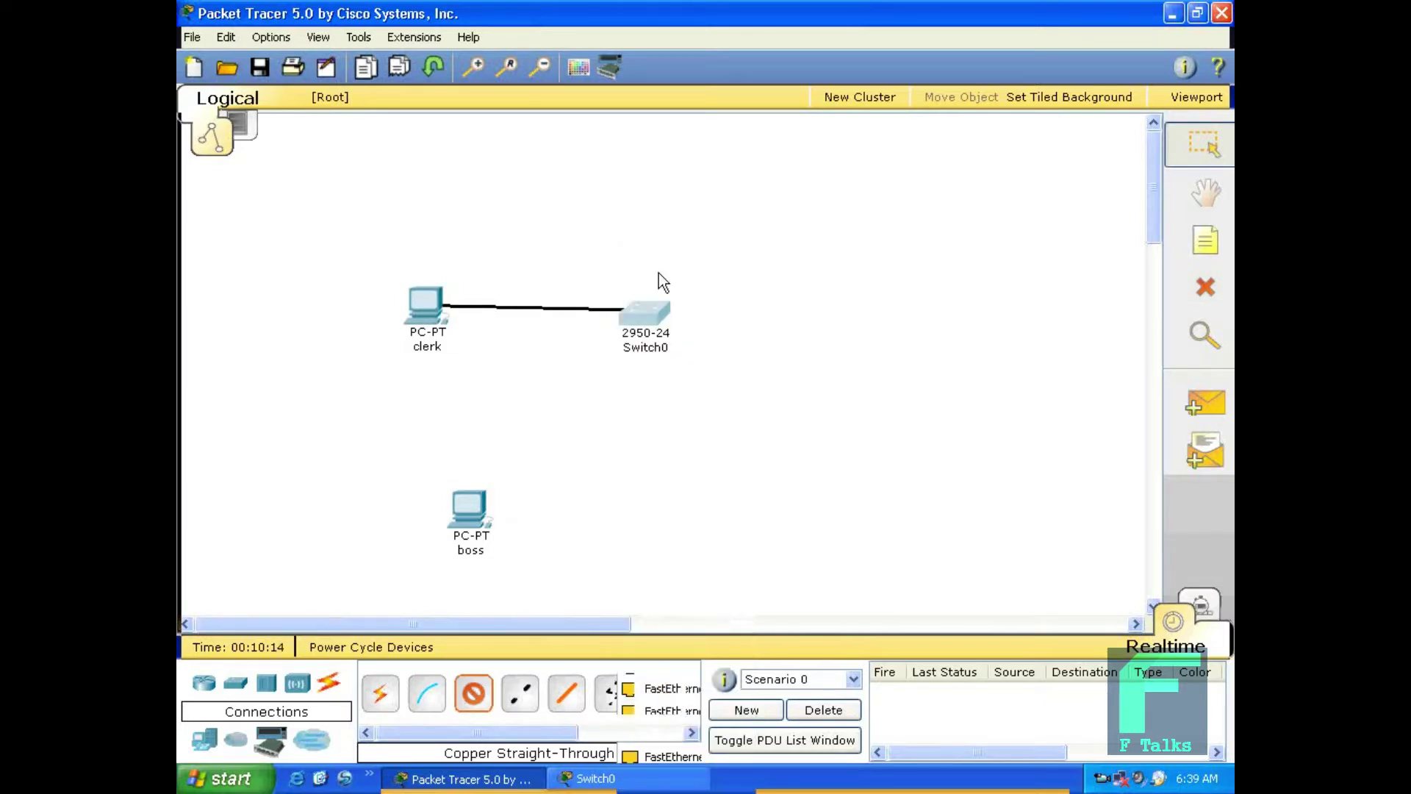
# Connect the boss PC's FastEthernet port to another free FastEthernet port on Switch0 with a copper straight-through cable
pyautogui.click(487, 696)
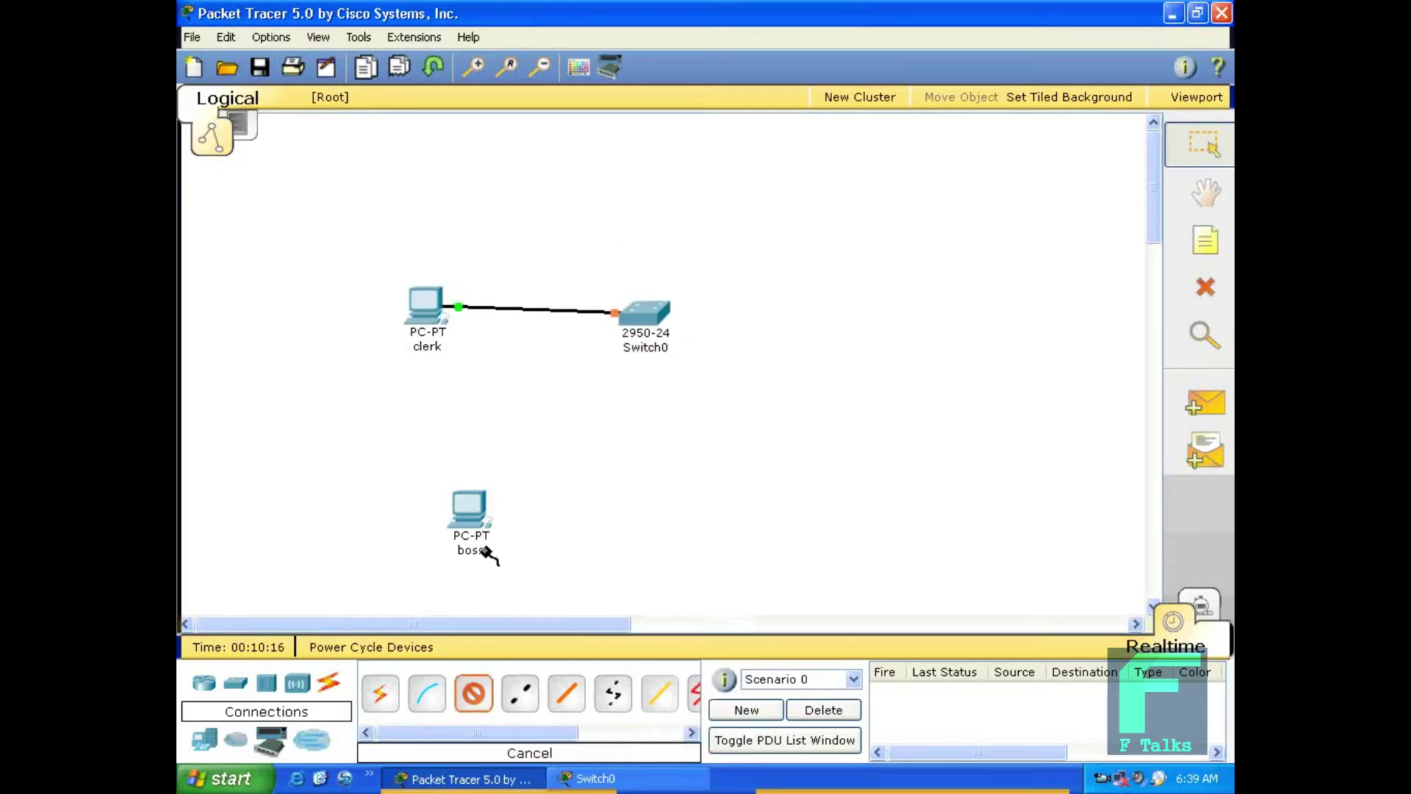
pyautogui.click(464, 512)
pyautogui.click(485, 522)
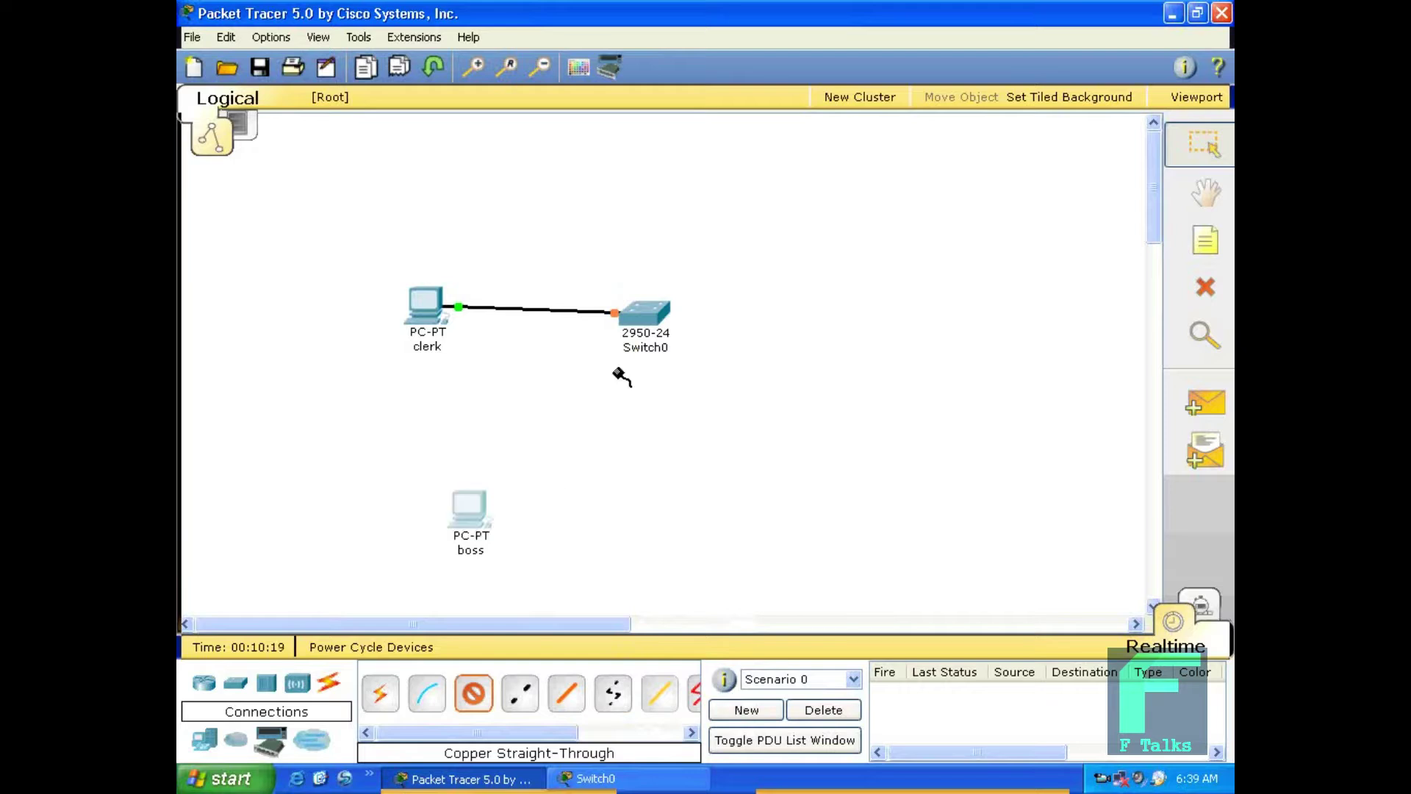
pyautogui.click(643, 320)
pyautogui.click(641, 351)
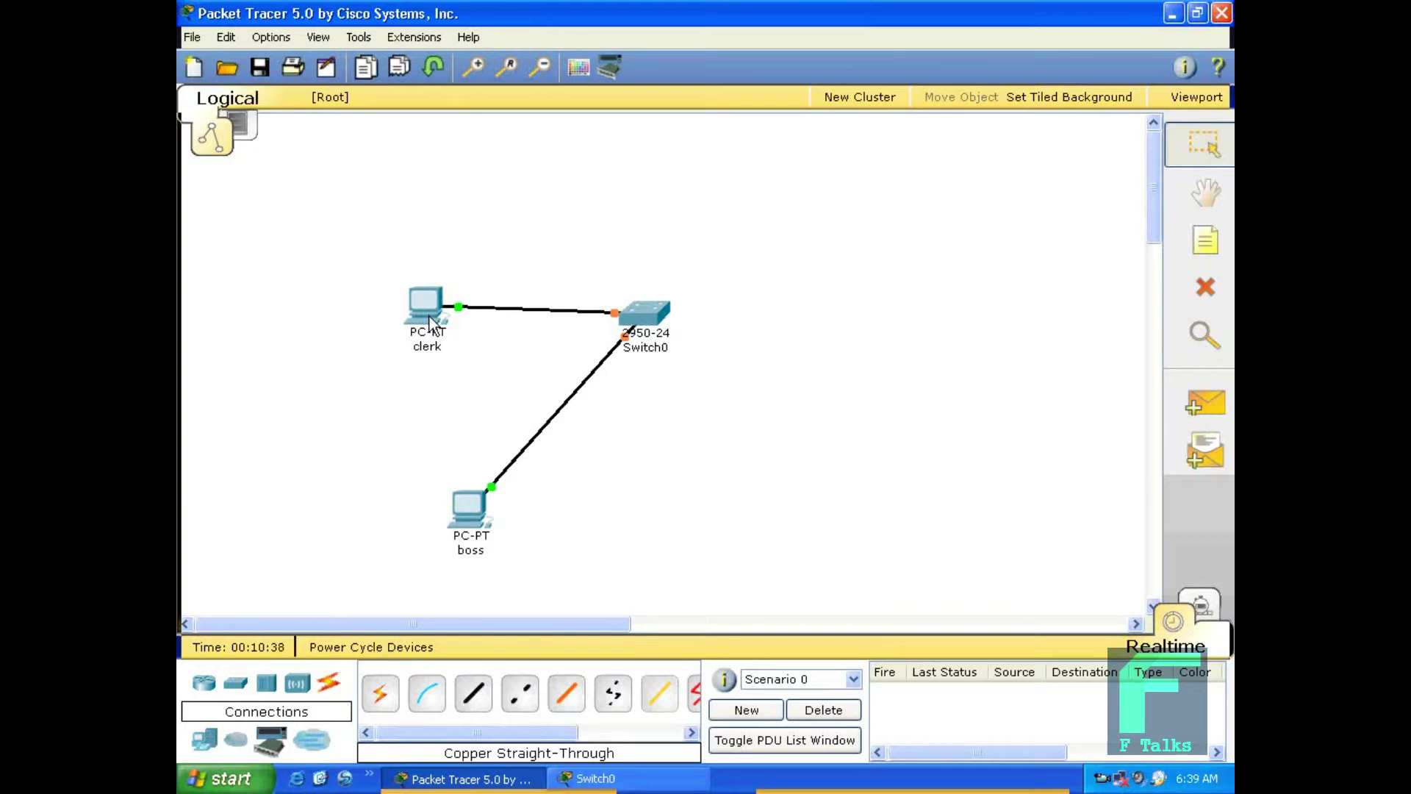
# Ping the boss PC at 1.1.1.1 from the clerk PC's command prompt while keeping the topology links in view, and close the clerk PC's window
pyautogui.moveTo(429, 316)
pyautogui.click(430, 301)
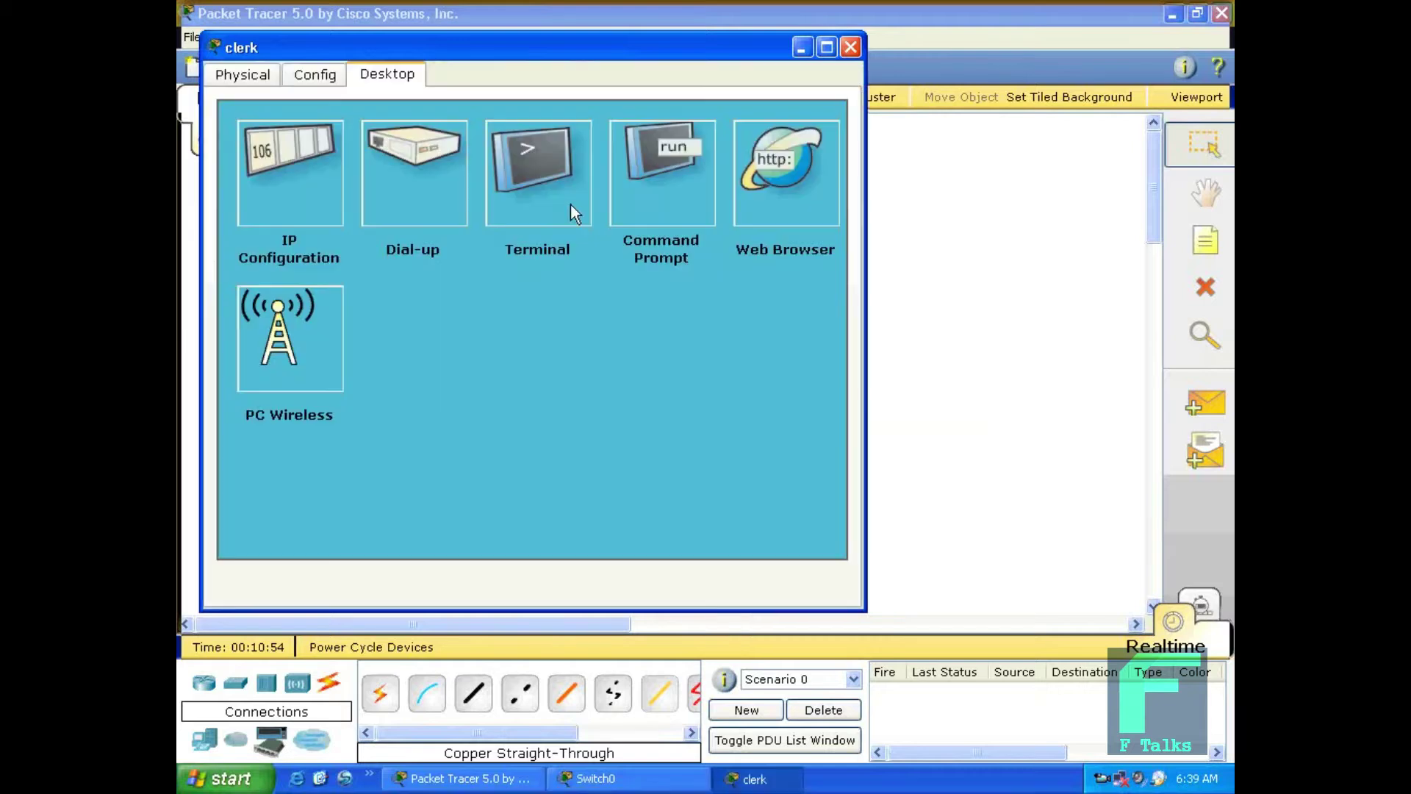
pyautogui.click(654, 161)
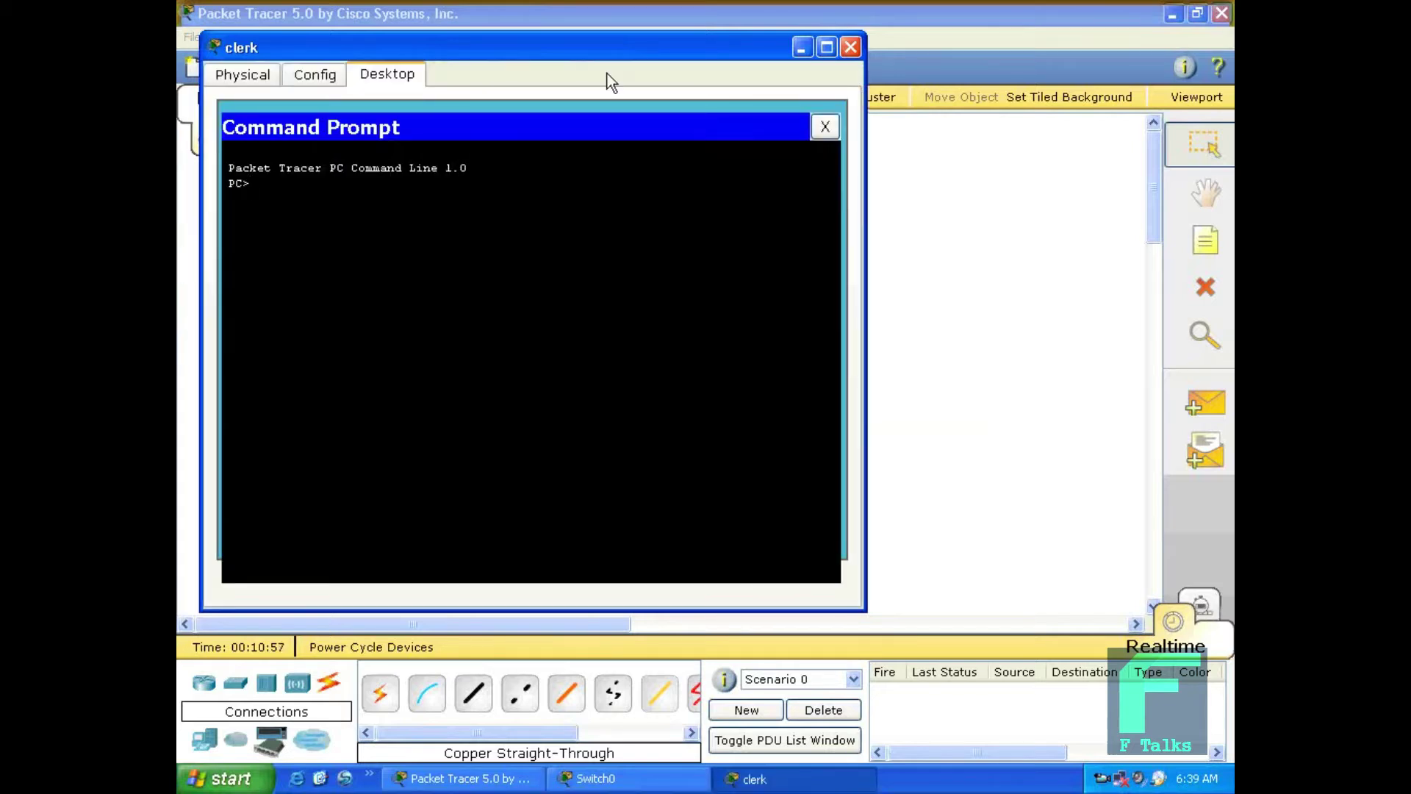
pyautogui.moveTo(579, 53); pyautogui.dragTo(1070, 154)
pyautogui.write('pi')
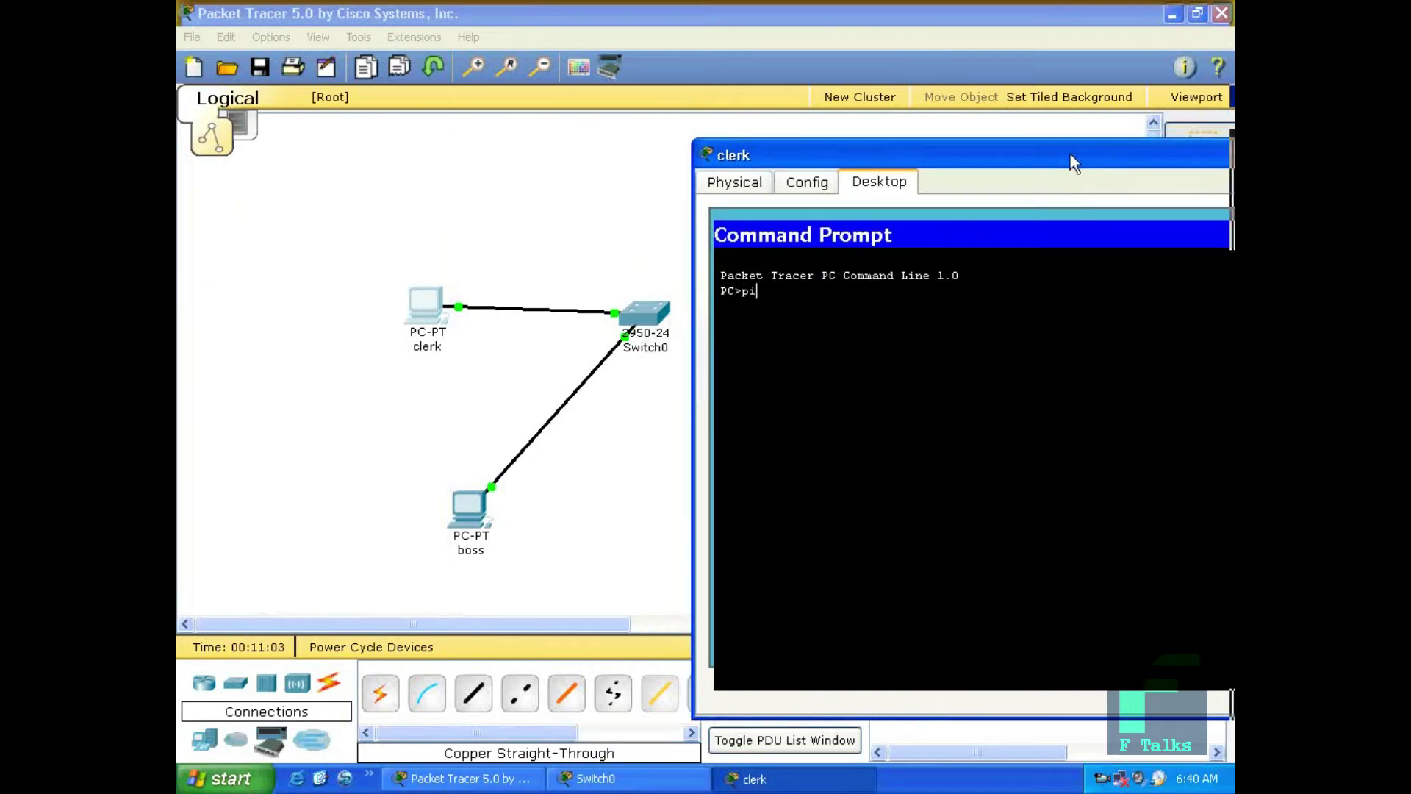
pyautogui.write('ng 1.1.1.1')
pyautogui.press('Return')
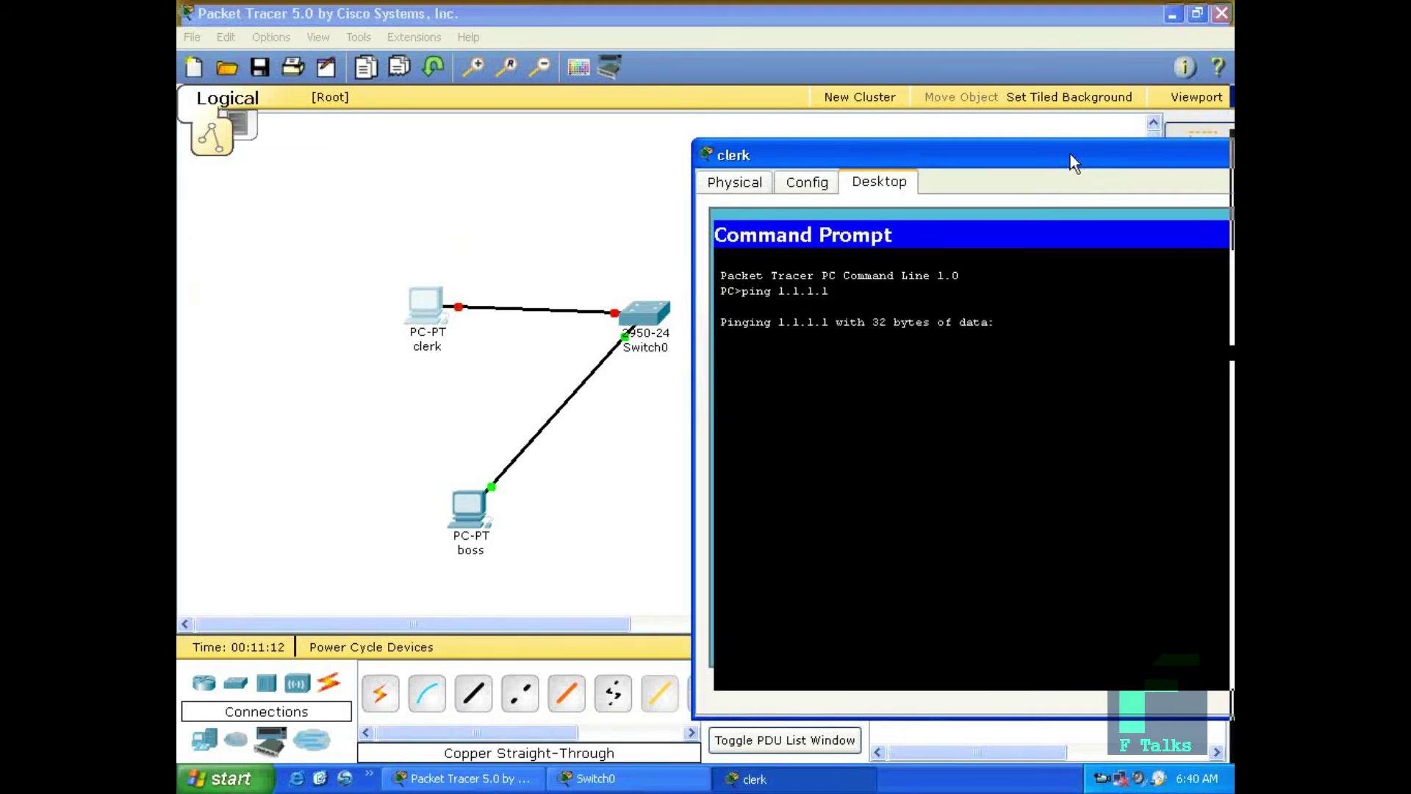
pyautogui.moveTo(1070, 153); pyautogui.dragTo(1018, 157)
pyautogui.moveTo(1020, 156); pyautogui.dragTo(911, 148)
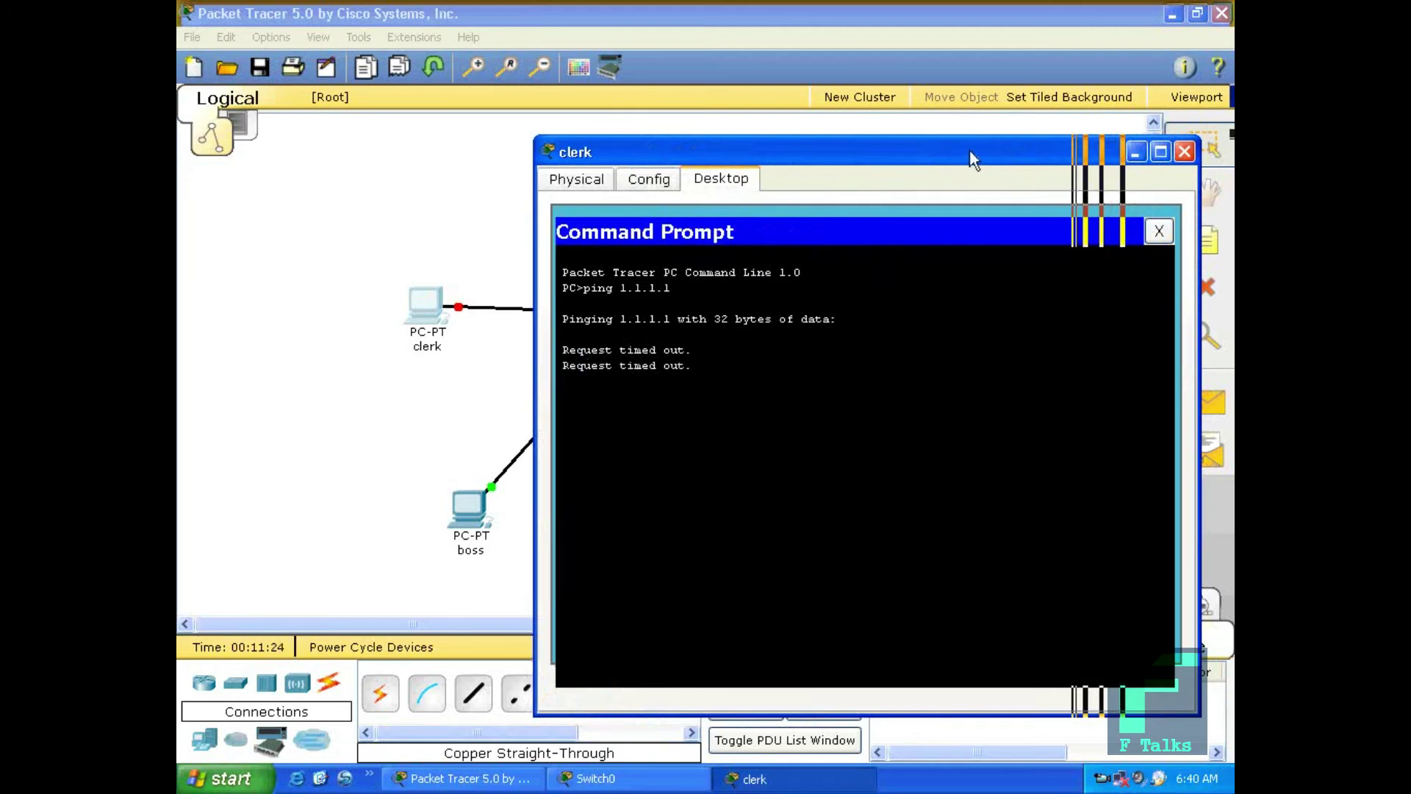
pyautogui.click(1184, 152)
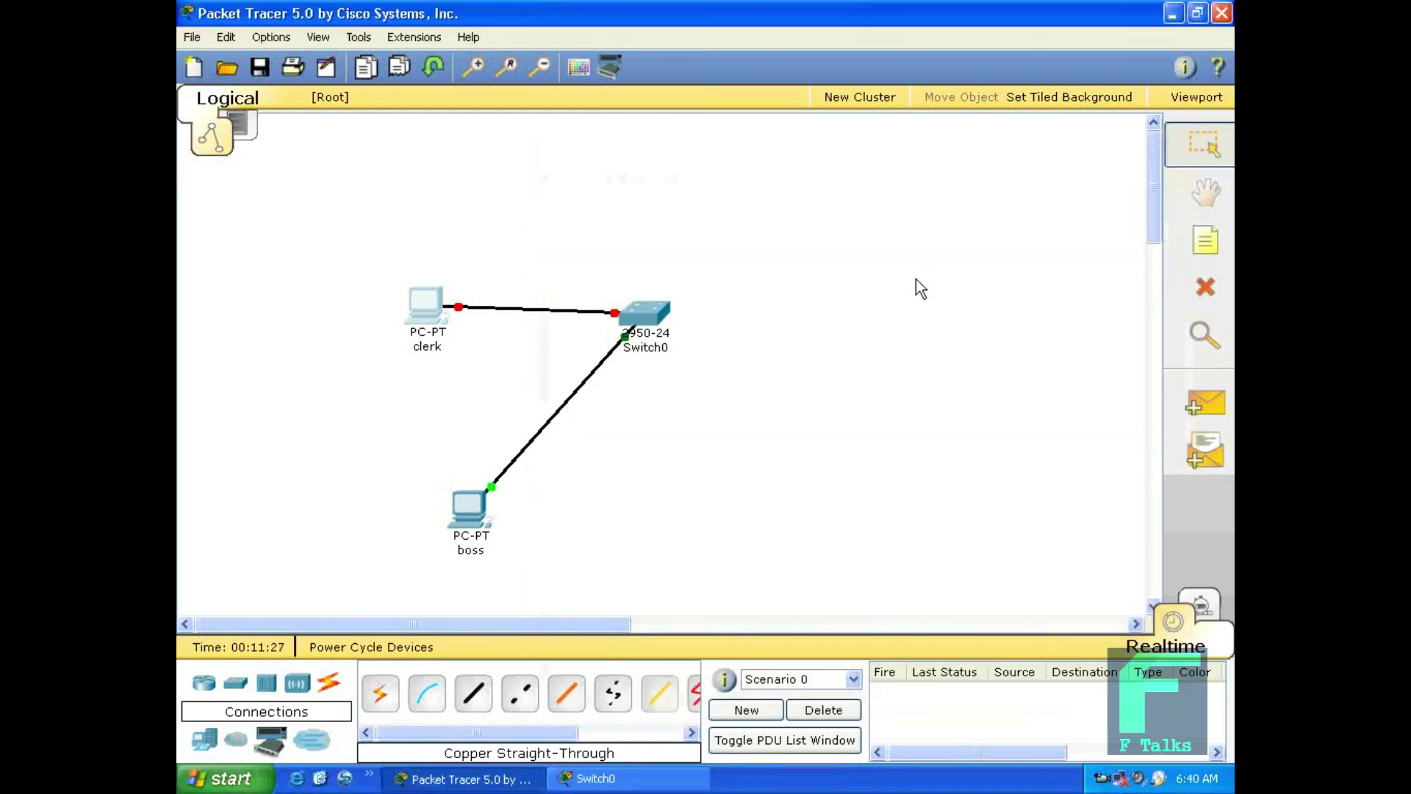